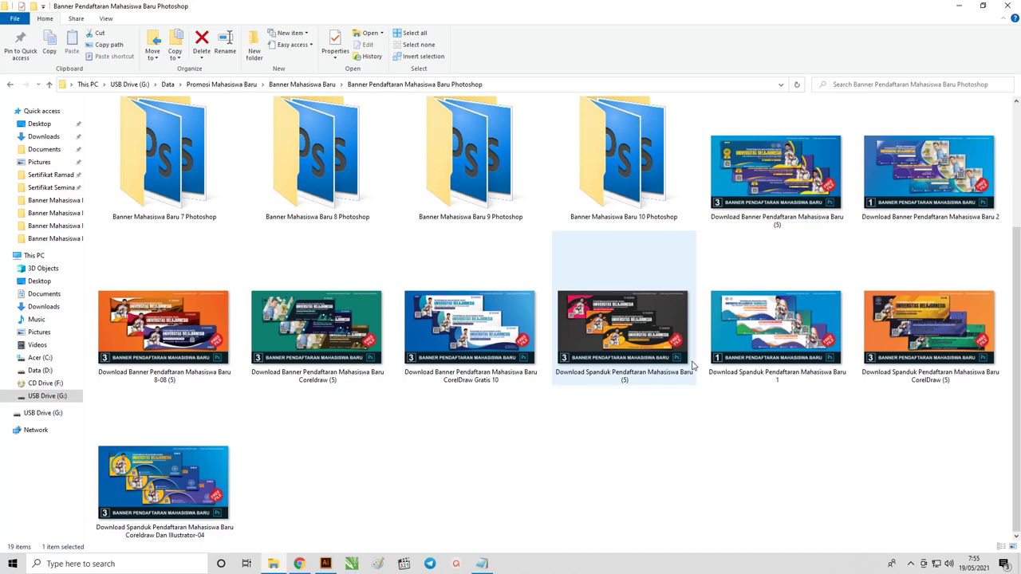
# Step: Locate and select the Download Banner Pendaftaran Mahasiswa Baru (5) image in the folder
pyautogui.moveTo(692, 366); pyautogui.dragTo(194, 204)
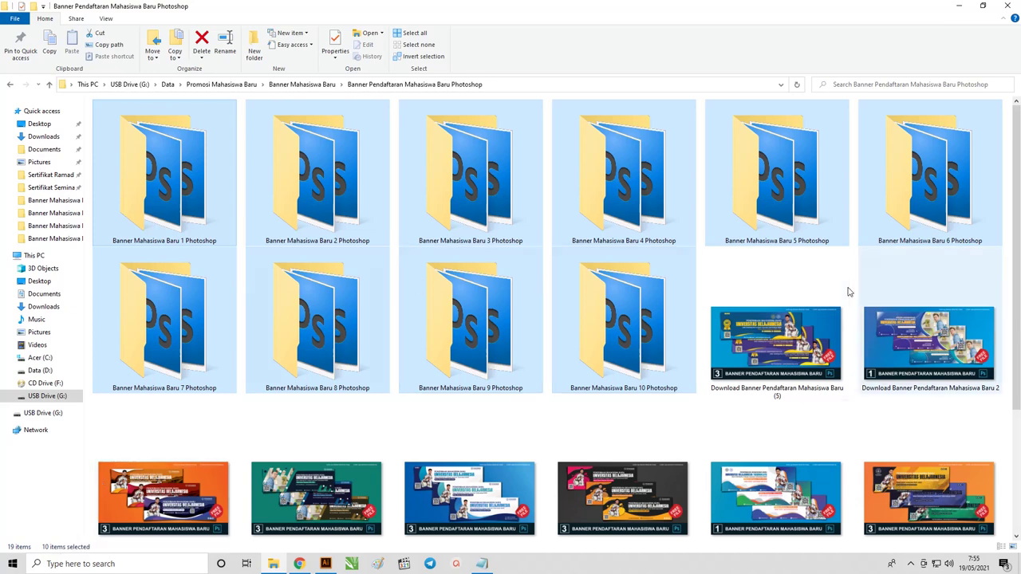
pyautogui.scroll(-2, 1018, 255)
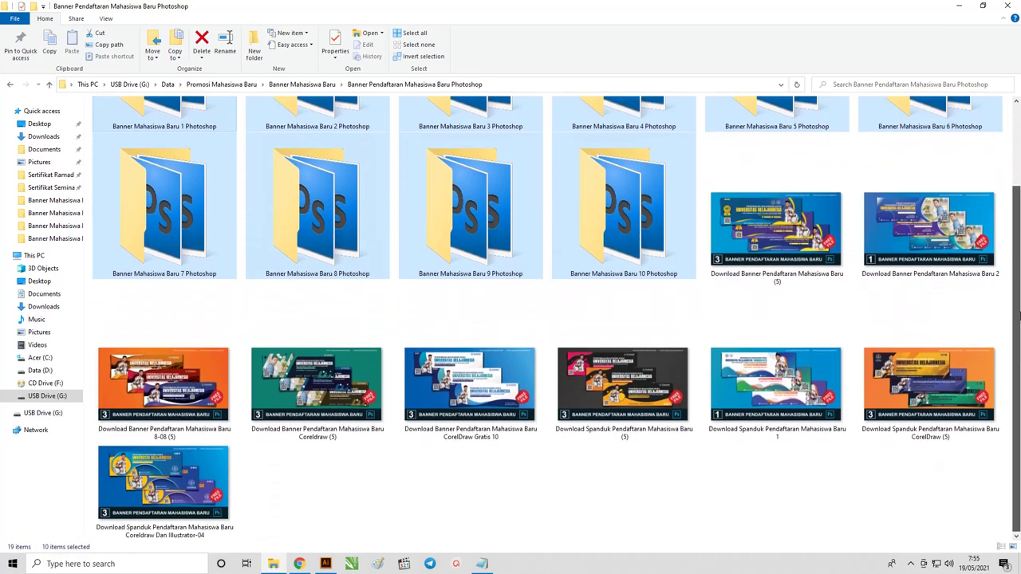
pyautogui.click(781, 239)
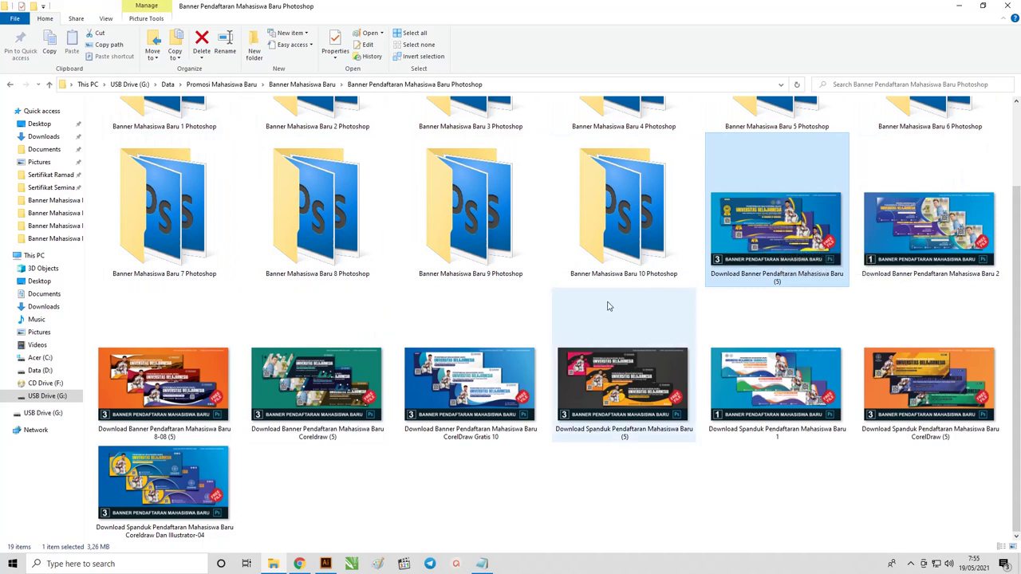
pyautogui.rightClick(722, 312)
pyautogui.moveTo(746, 321)
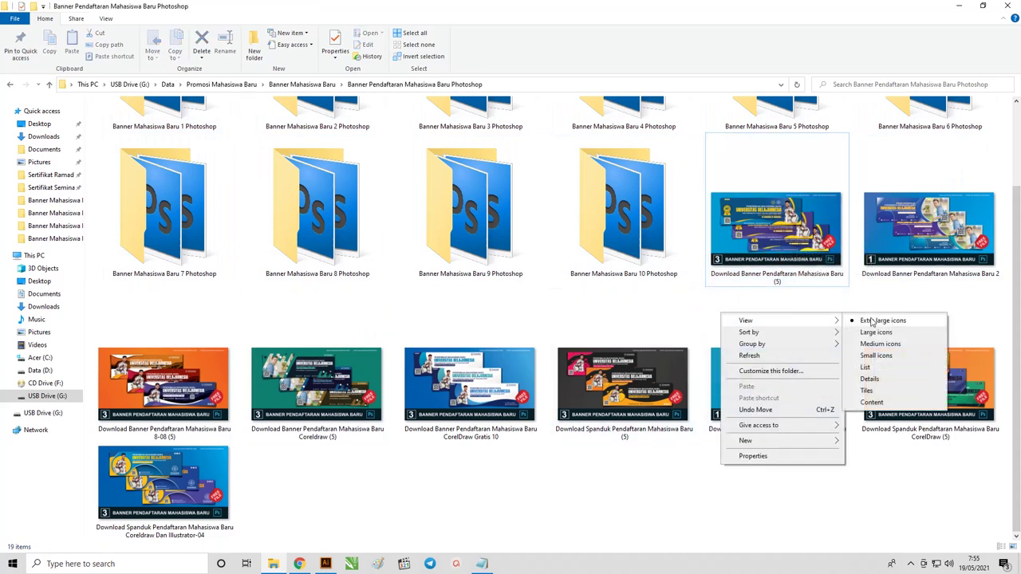
pyautogui.click(801, 231)
pyautogui.rightClick(808, 227)
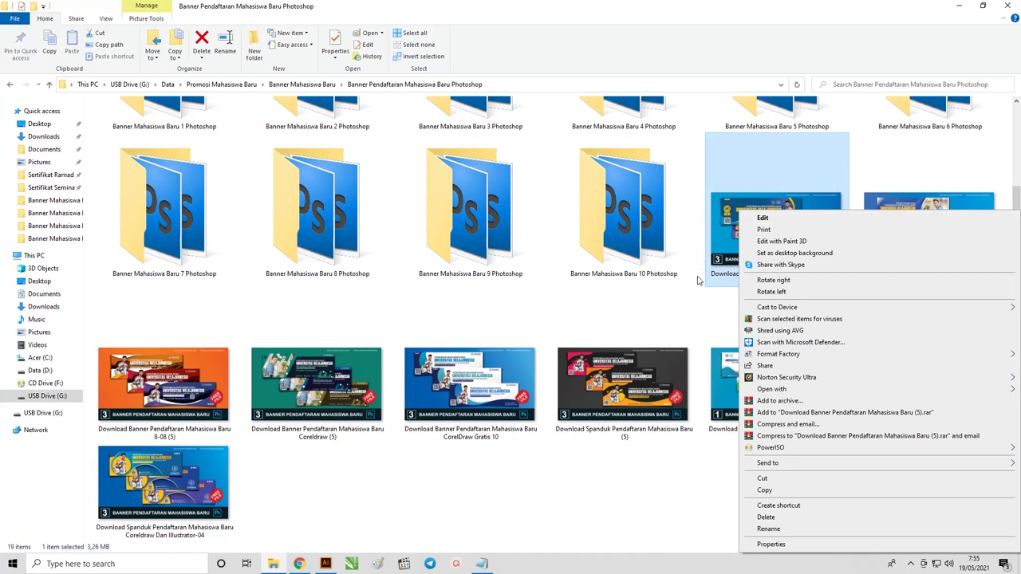
pyautogui.click(724, 241)
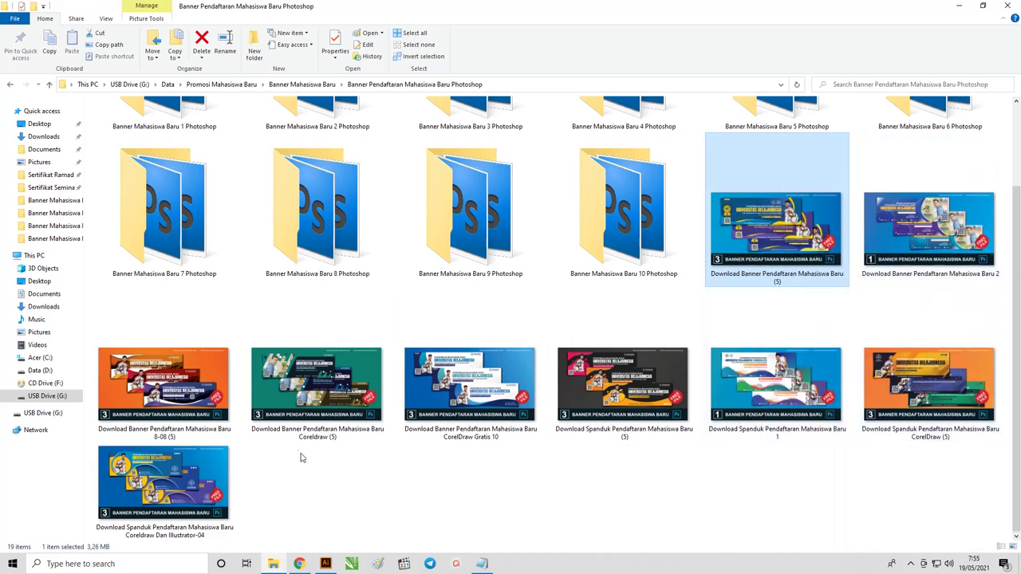
# Step: Preview banner image (5) in Paint, close Paint, and bring up the image's actions again
pyautogui.rightClick(761, 232)
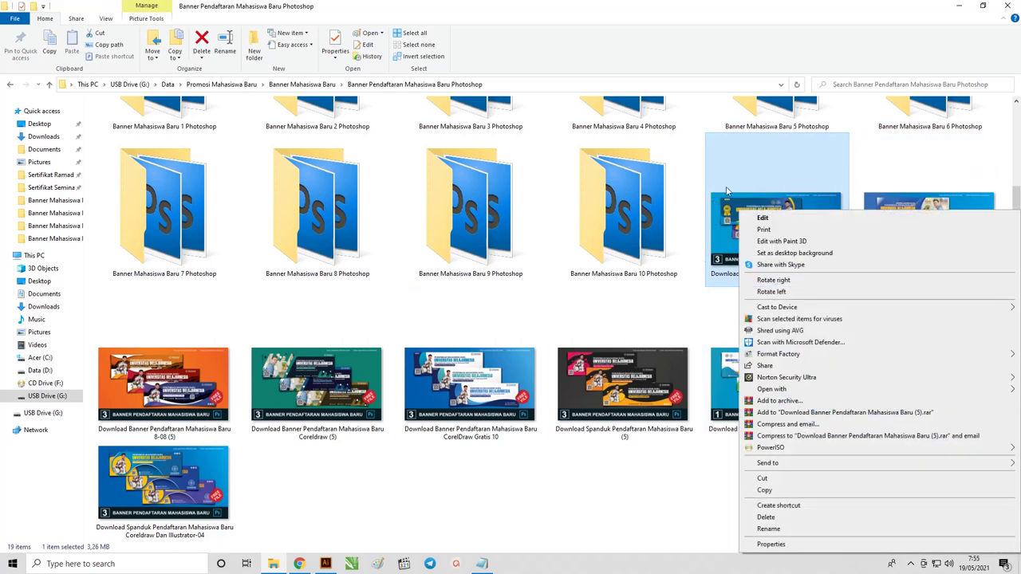
pyautogui.click(760, 218)
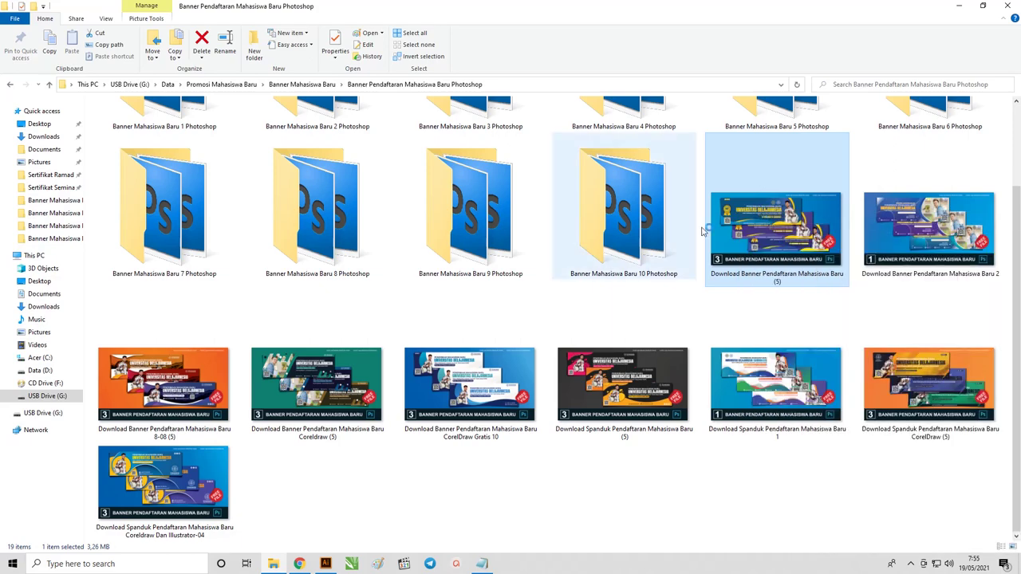
pyautogui.scroll(1, 388, 257)
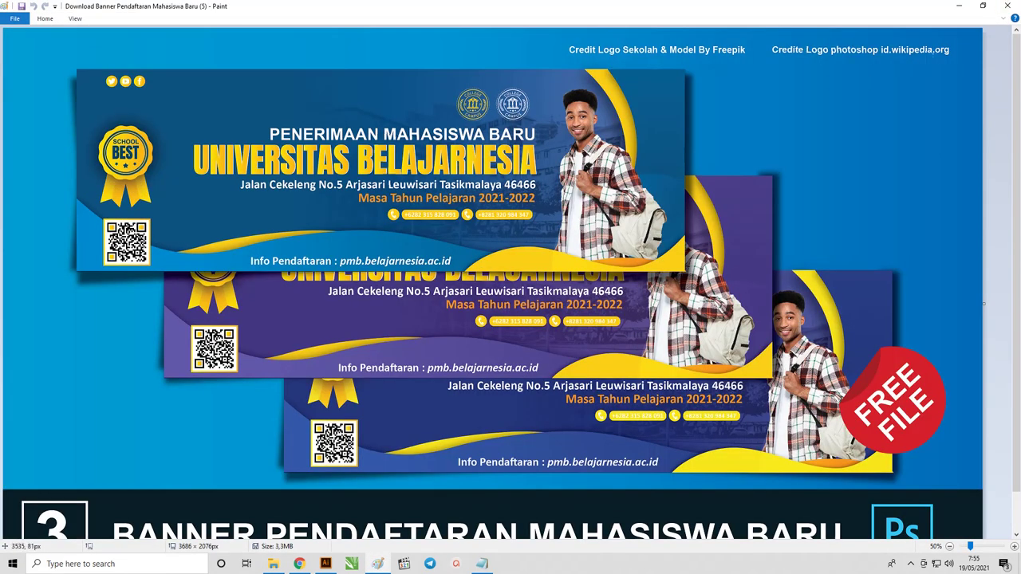
pyautogui.scroll(-1, 555, 118)
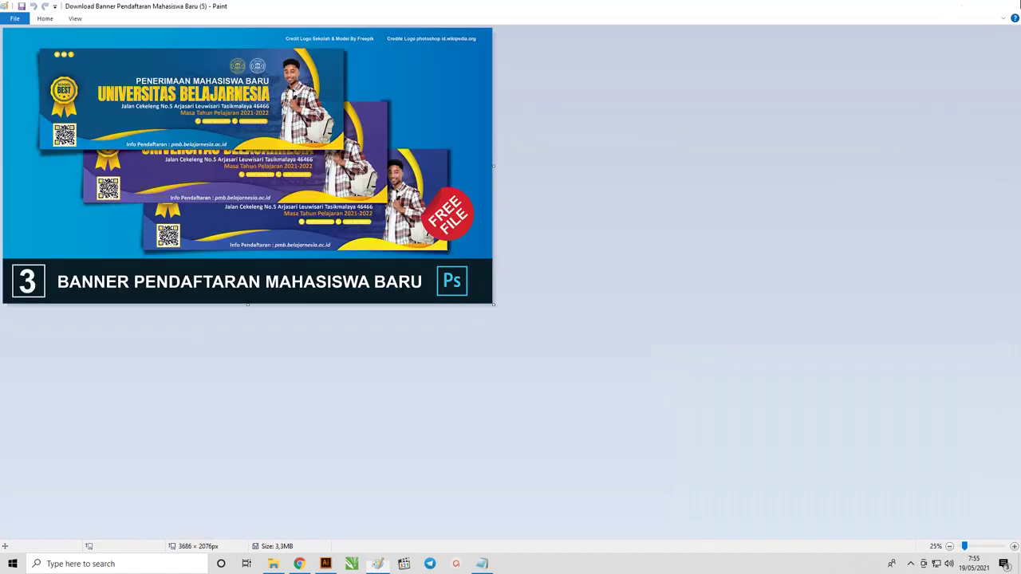
pyautogui.click(1008, 5)
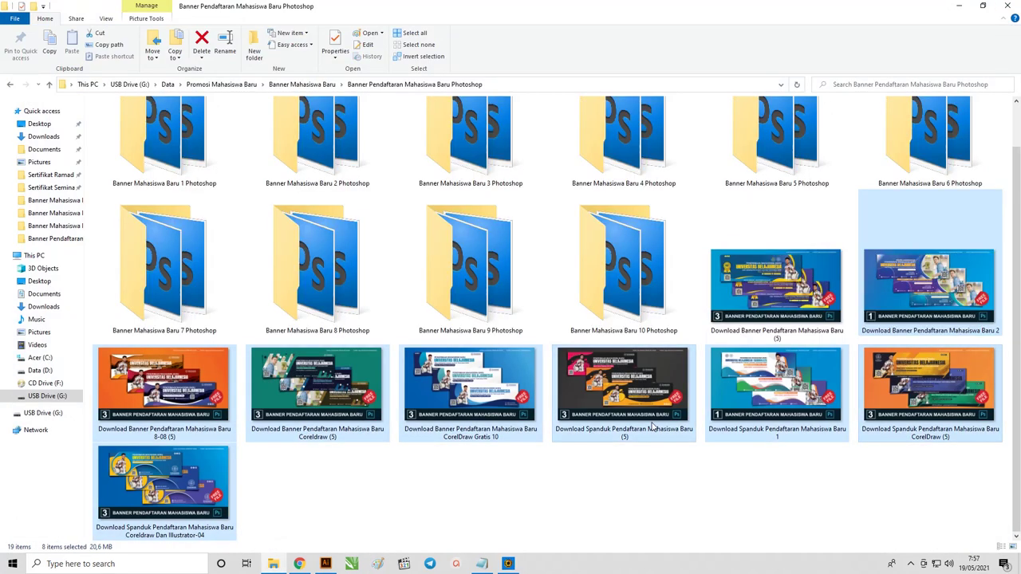
pyautogui.rightClick(738, 209)
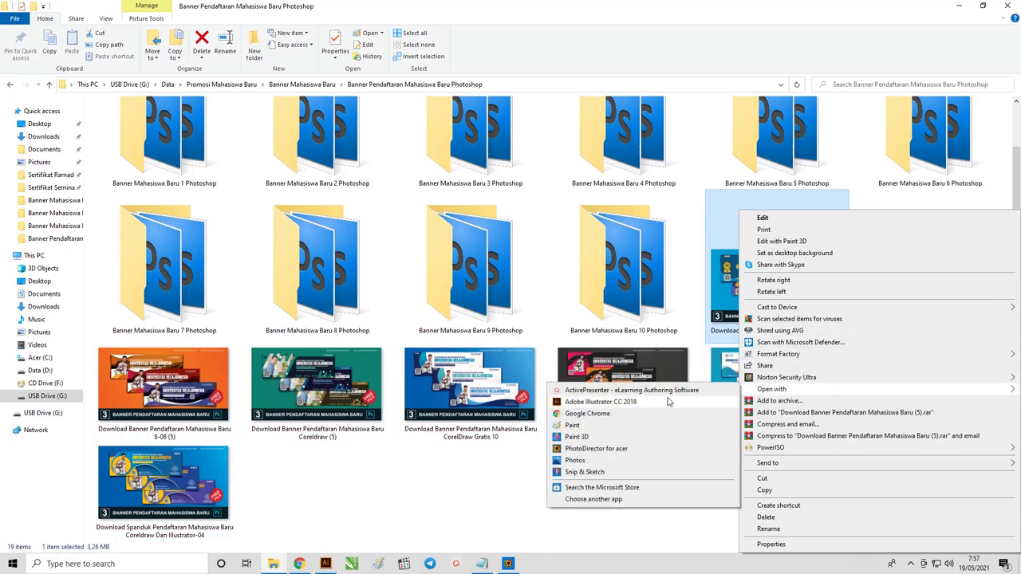
pyautogui.moveTo(771, 389)
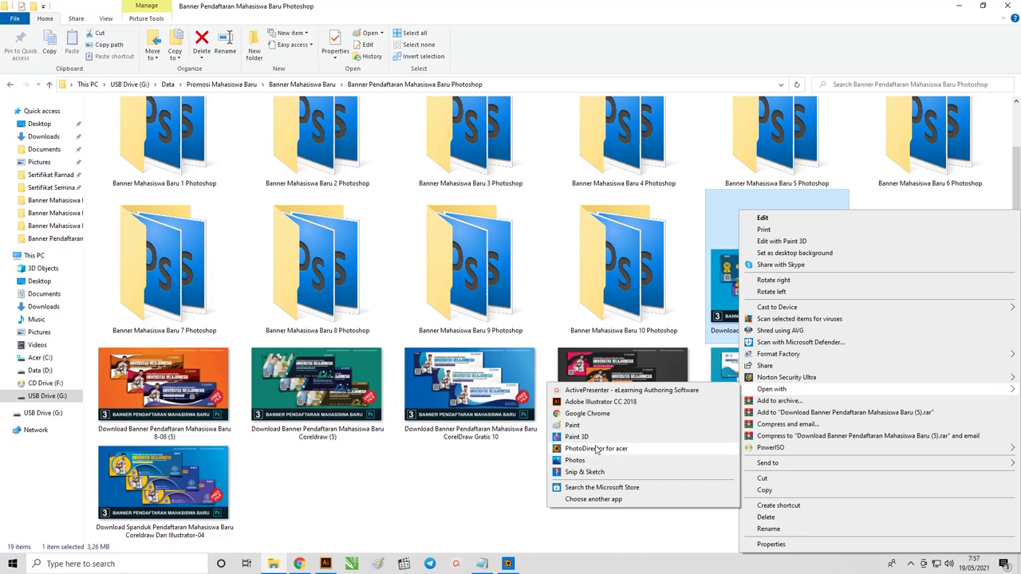
# Step: Import the banners into PhotoDirector and preview Spanduk 1, banner 2, and the orange and teal banners
pyautogui.click(508, 564)
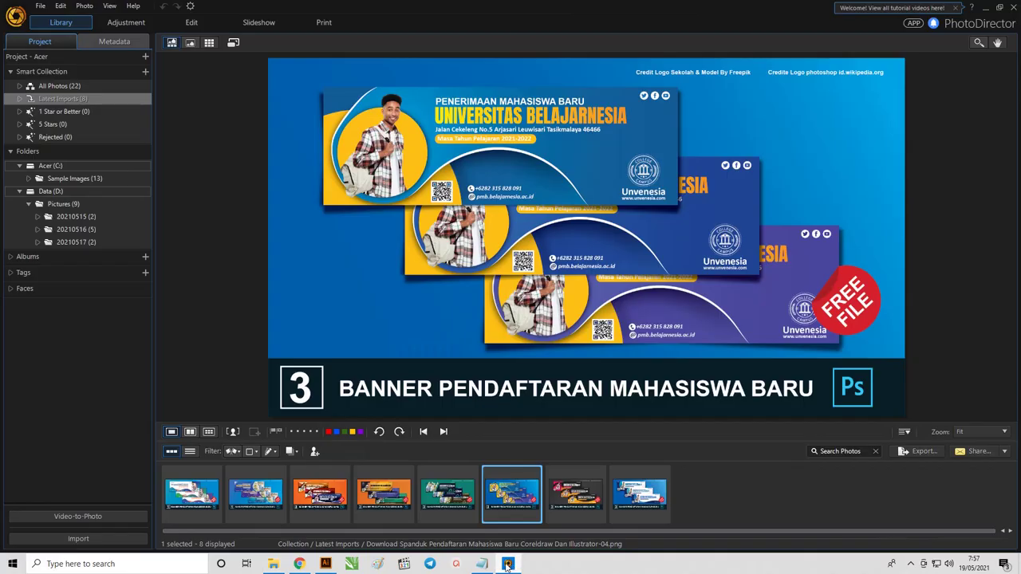
pyautogui.click(201, 483)
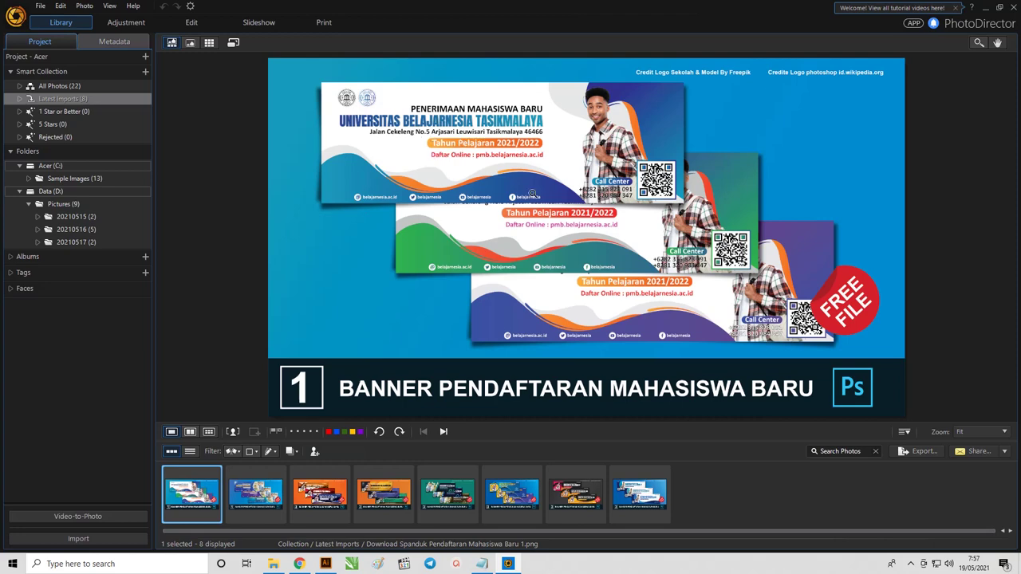
pyautogui.click(249, 493)
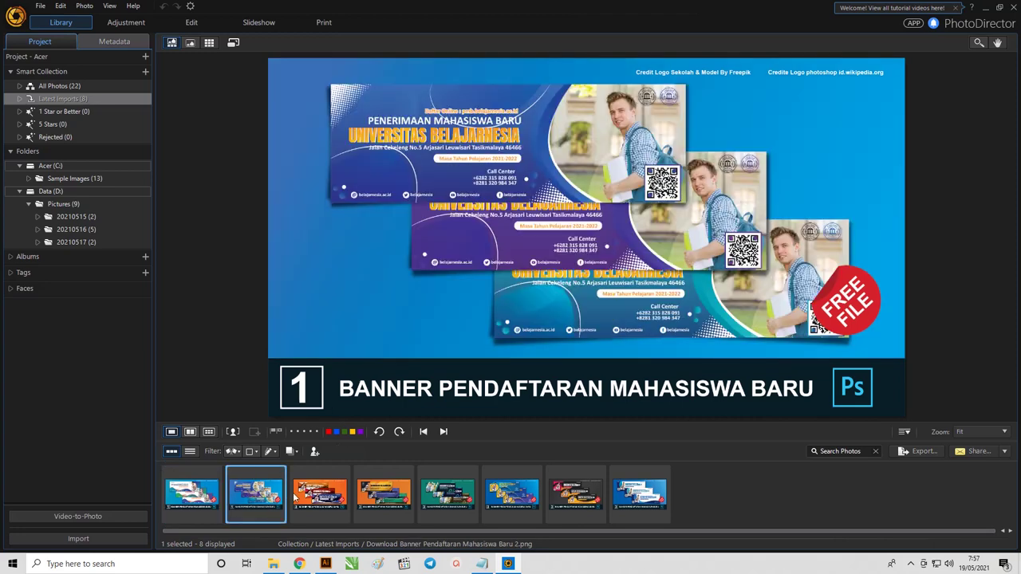
pyautogui.click(317, 497)
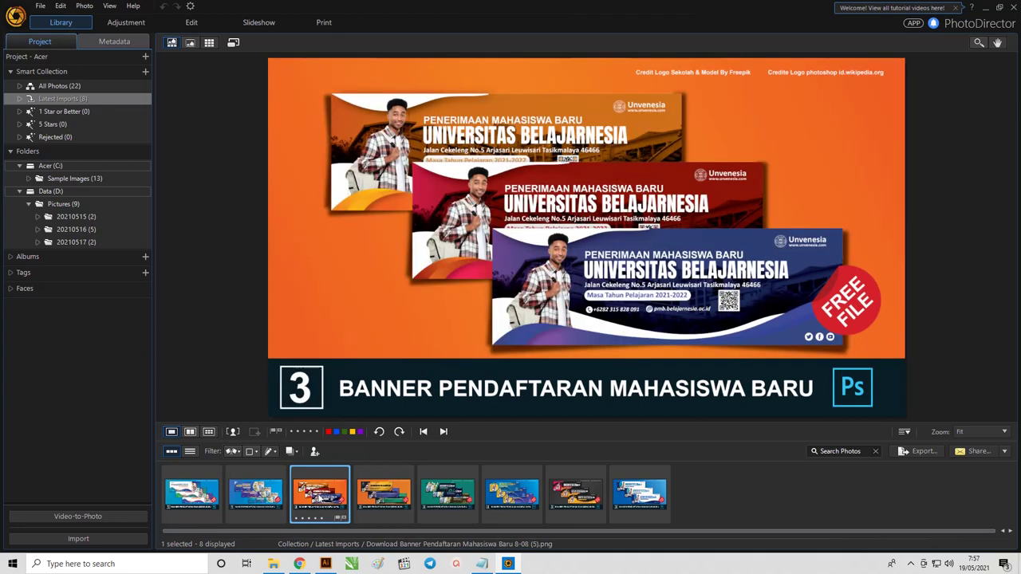
pyautogui.click(395, 488)
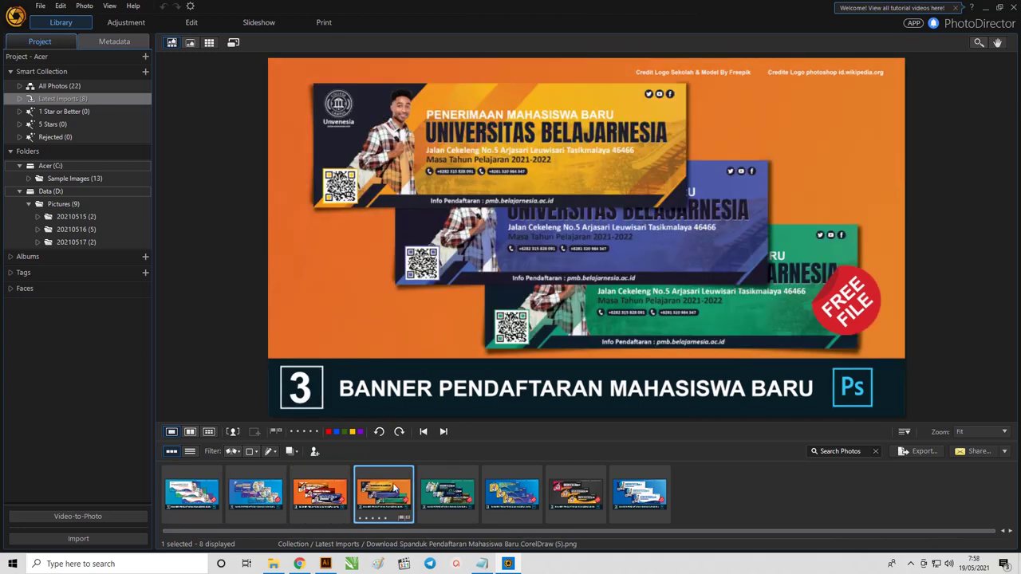
pyautogui.click(453, 493)
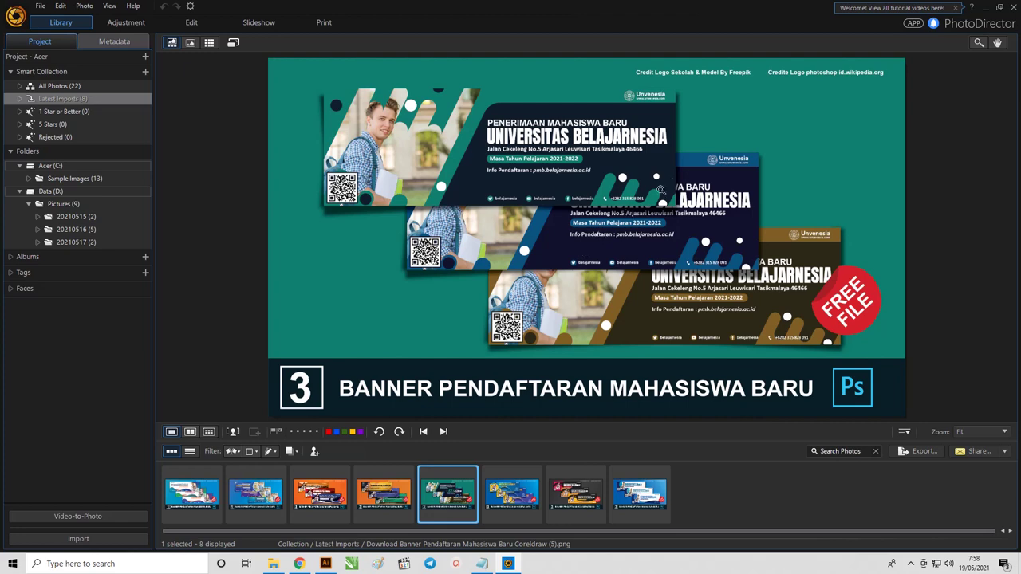
# Step: Preview the Illustrator-04, Spanduk (5) and CorelDraw Gratis 10 banners, finish on Spanduk 1, return to Explorer
pyautogui.click(529, 500)
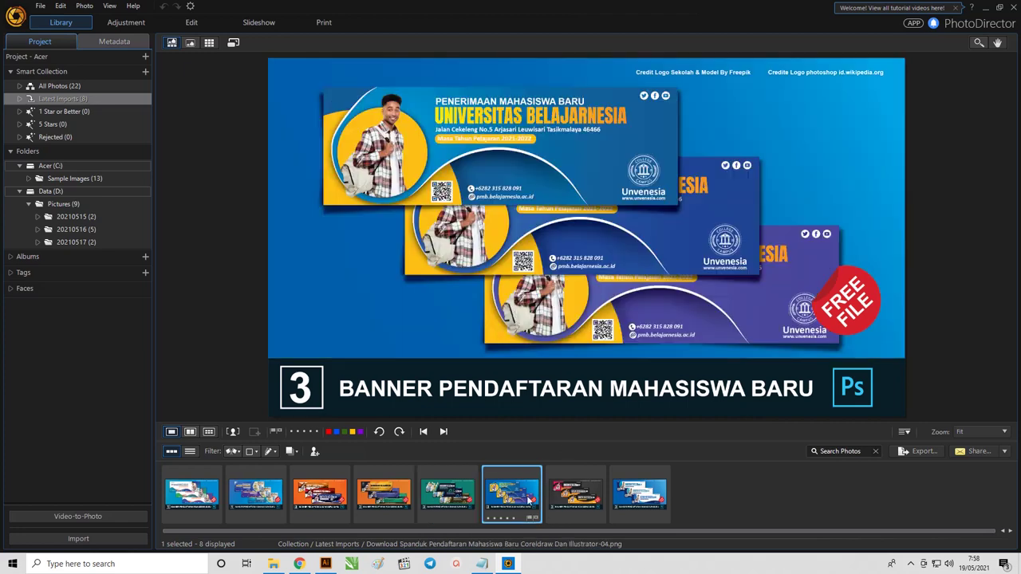
pyautogui.click(576, 502)
pyautogui.click(647, 500)
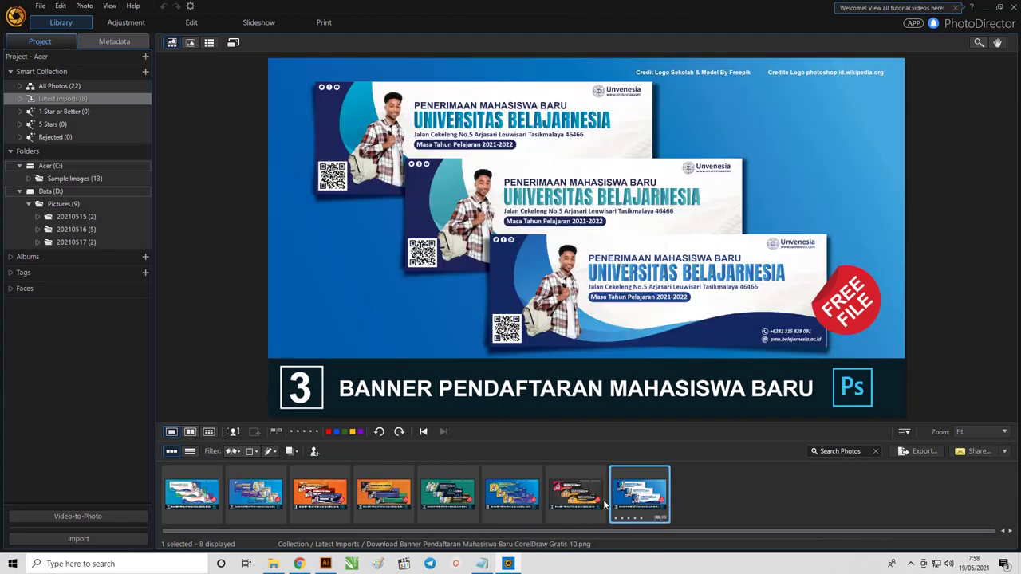
pyautogui.click(576, 500)
pyautogui.click(510, 500)
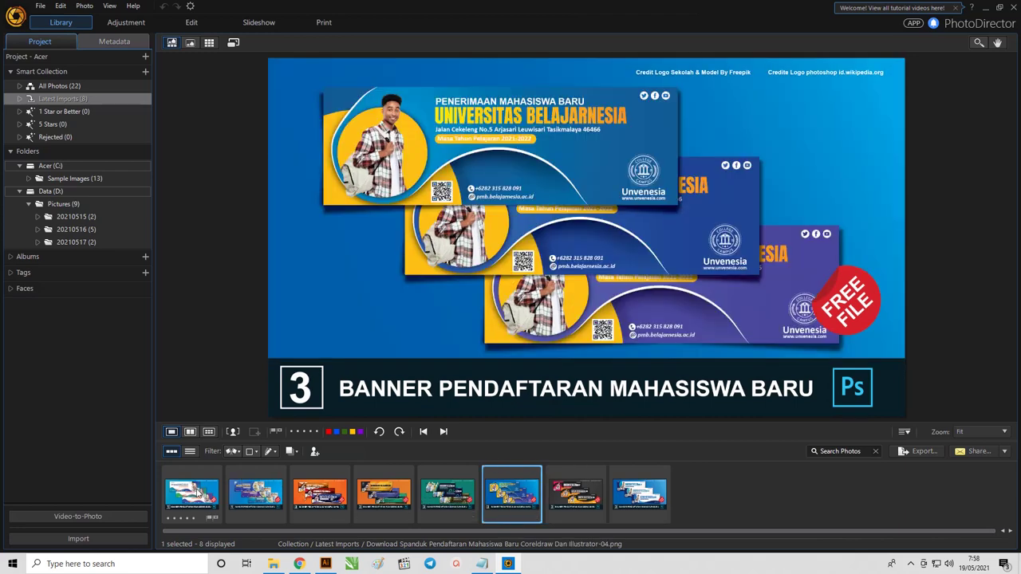
pyautogui.click(199, 495)
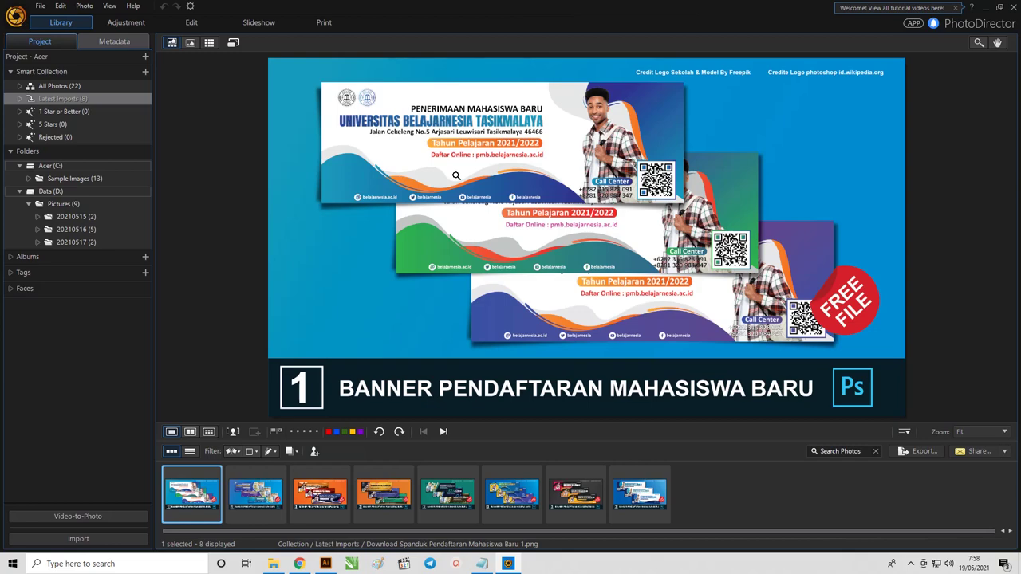
pyautogui.hotkey('alt', 'Tab')
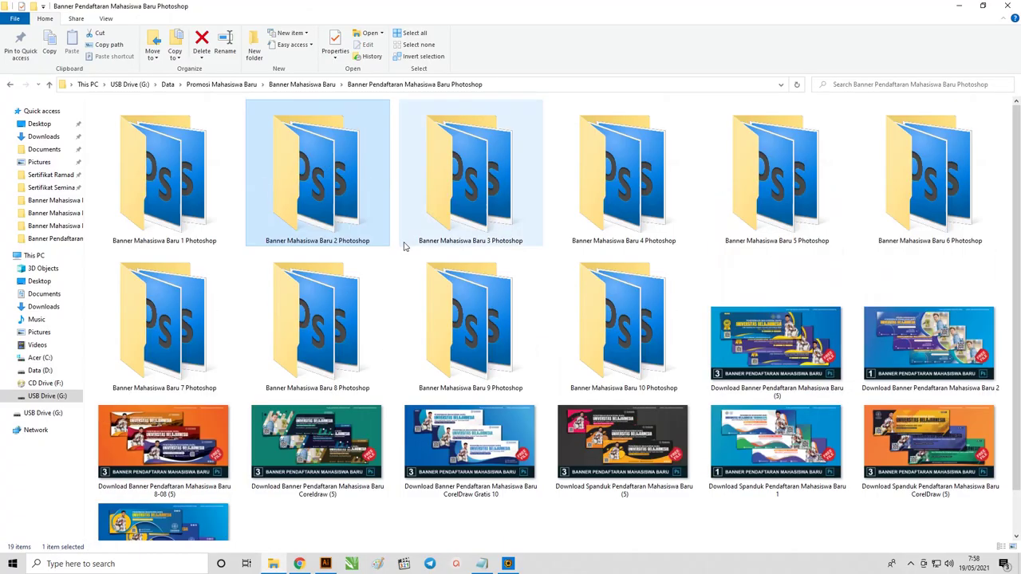
pyautogui.click(871, 87)
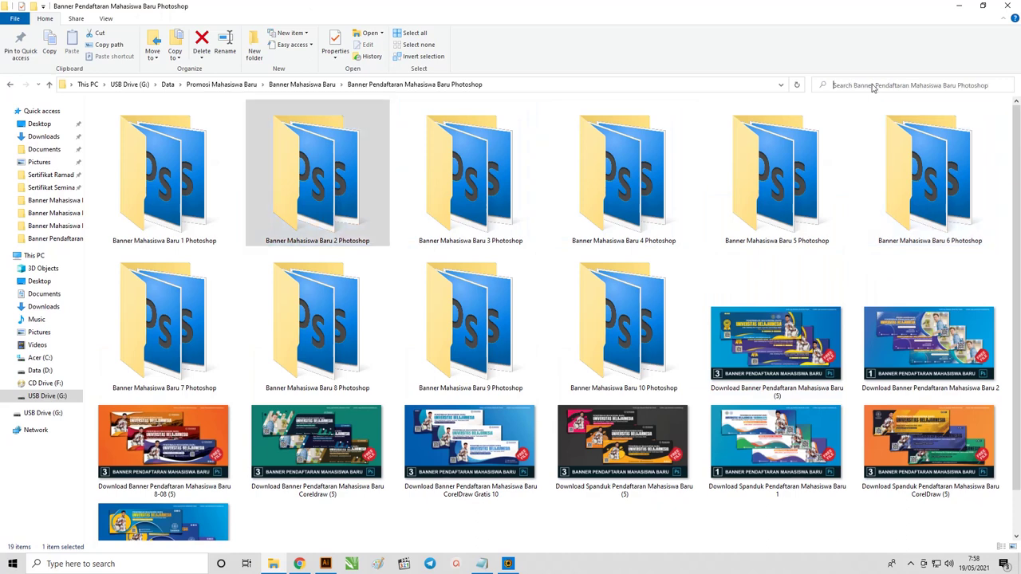
pyautogui.write('psd')
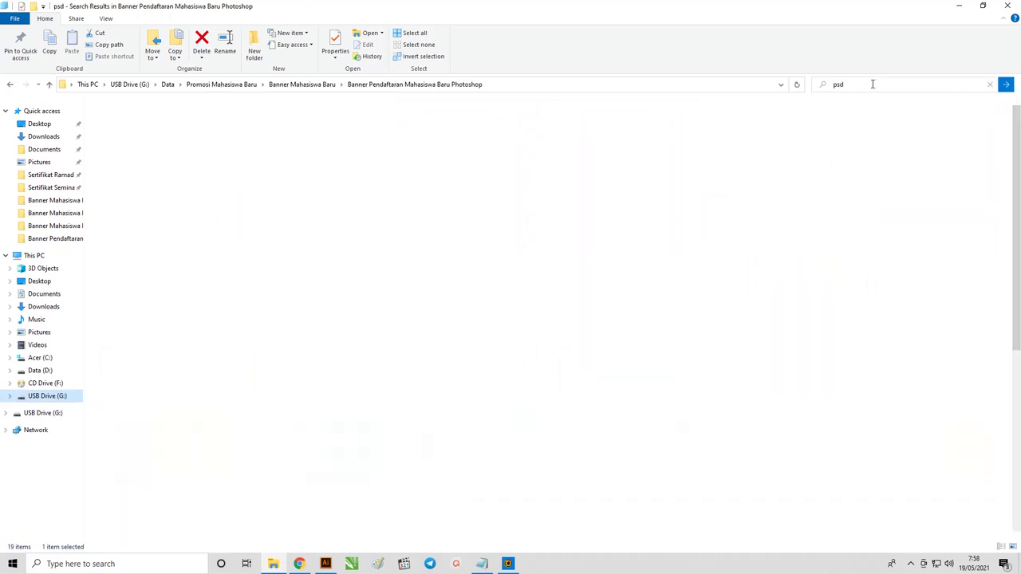
pyautogui.click(197, 116)
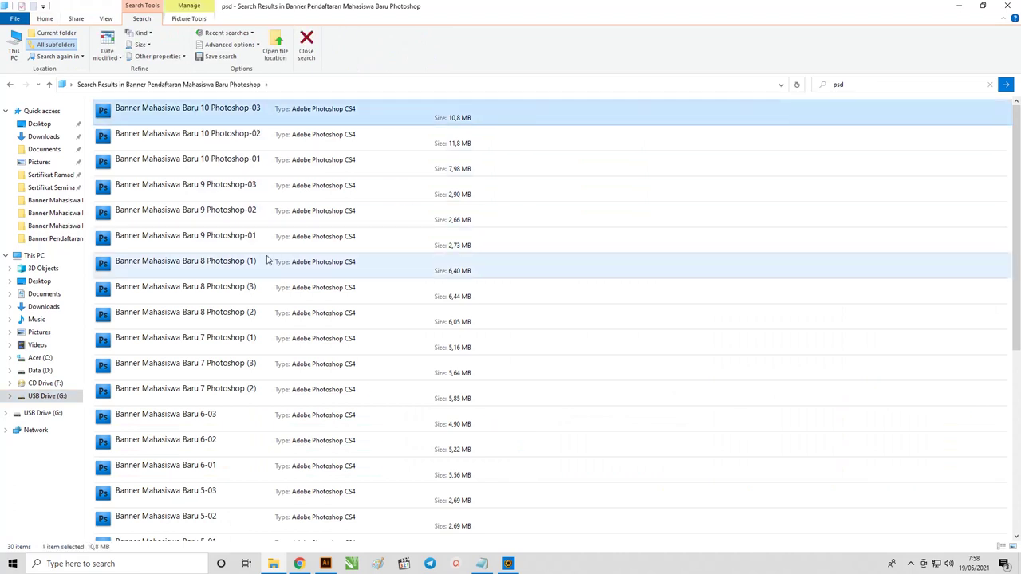
pyautogui.scroll(-4, 219, 327)
pyautogui.keyDown('shift'); pyautogui.click(175, 522); pyautogui.keyUp('shift')
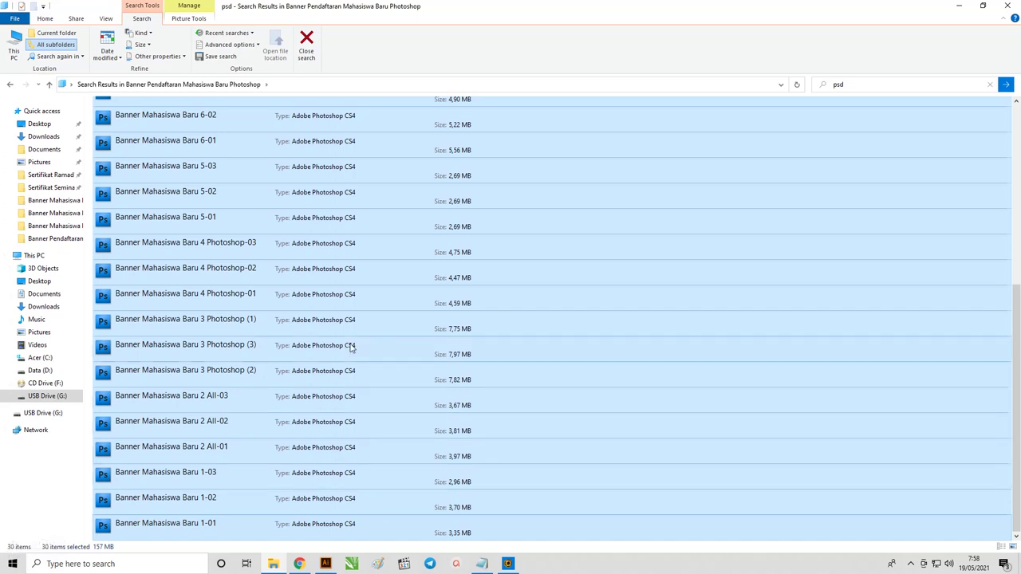
pyautogui.click(10, 84)
pyautogui.click(502, 187)
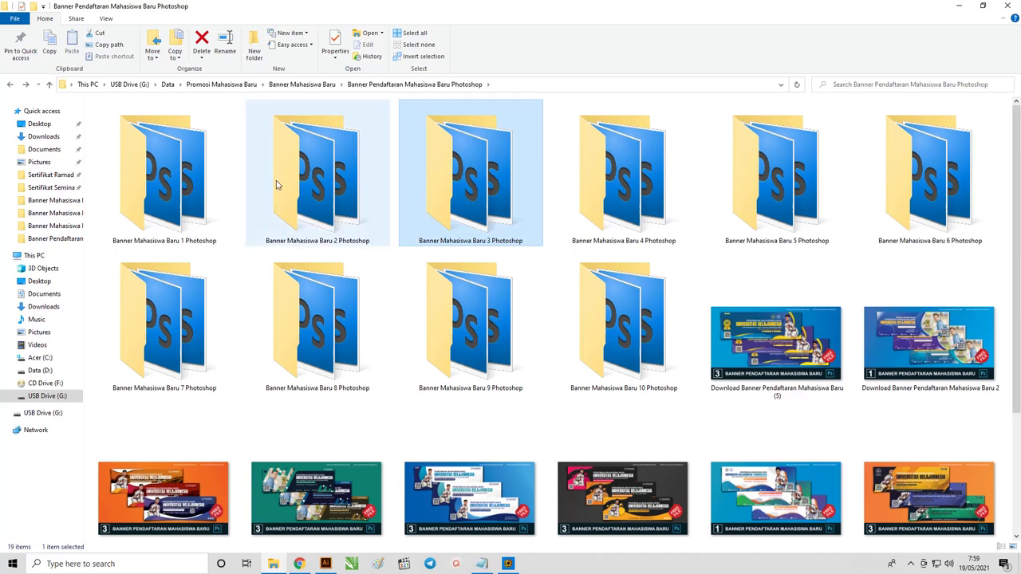
# Step: Open the Banner Mahasiswa Baru 1 Photoshop folder and view its 1-01 to 1-03 PSDs as large icons
pyautogui.doubleClick(166, 169)
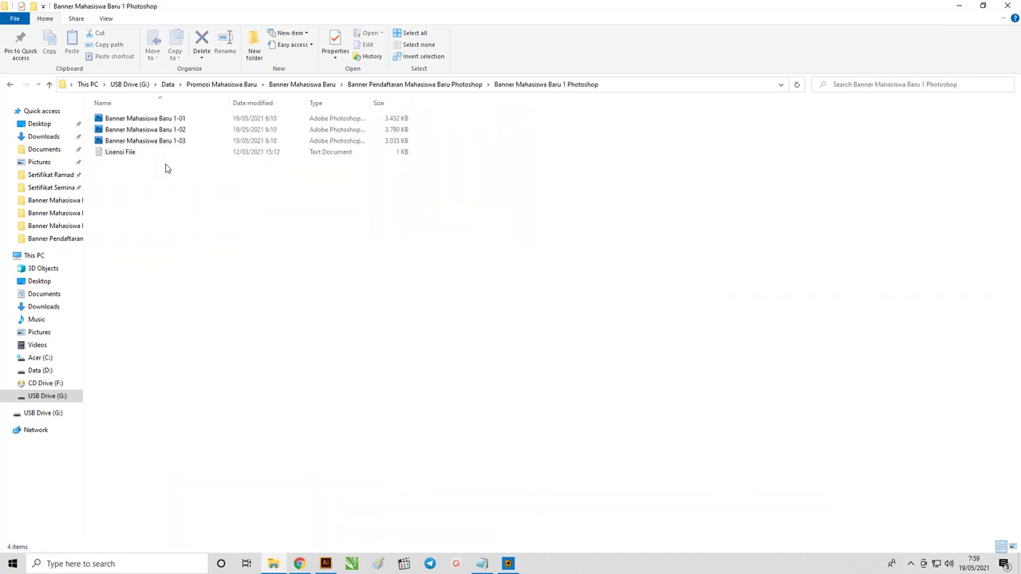
pyautogui.rightClick(168, 230)
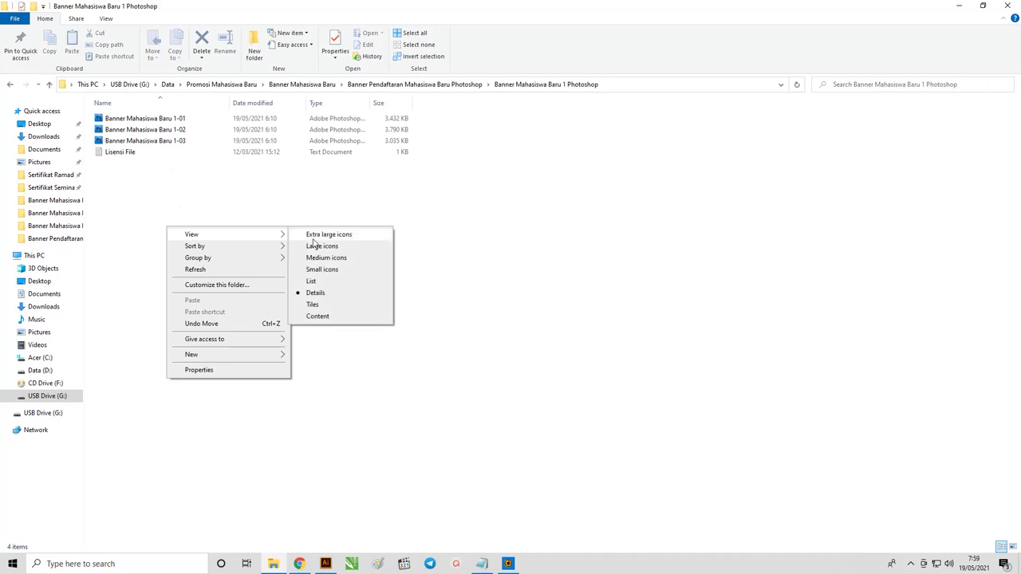
pyautogui.click(317, 246)
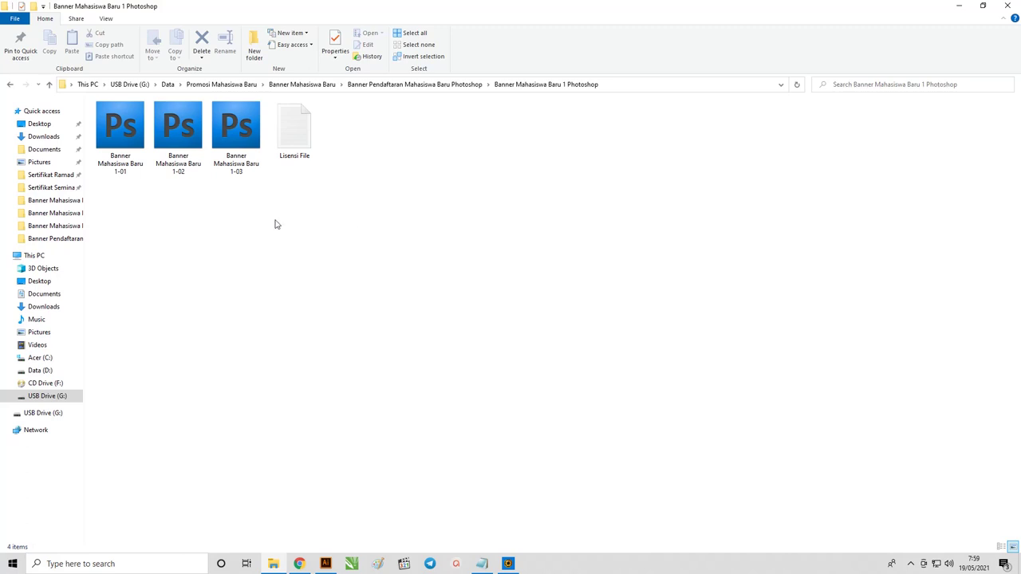
# Step: Open Banner Mahasiswa Baru 1-01 and the first Banner 10 PSD in Photoshop
pyautogui.rightClick(130, 133)
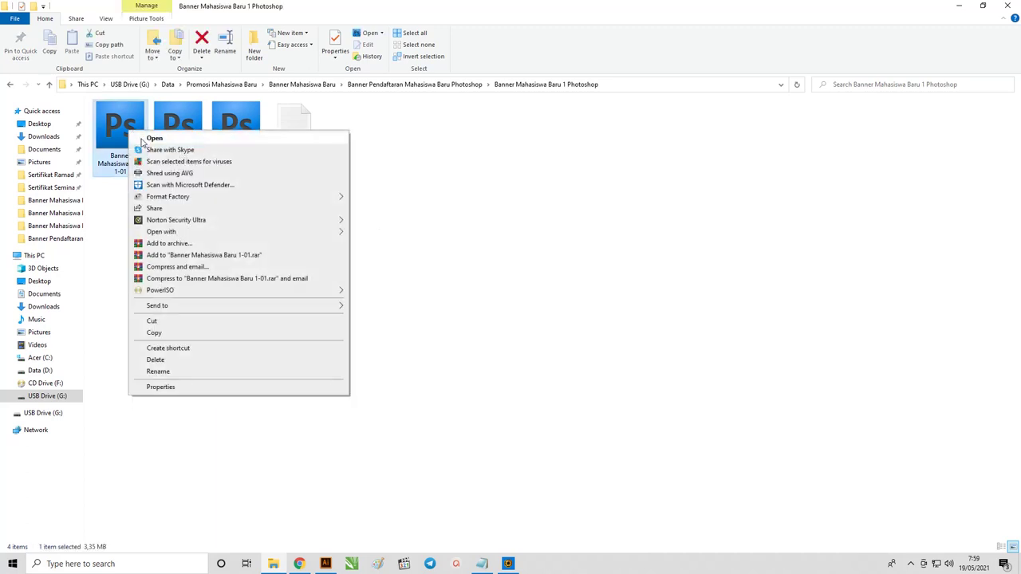
pyautogui.click(143, 139)
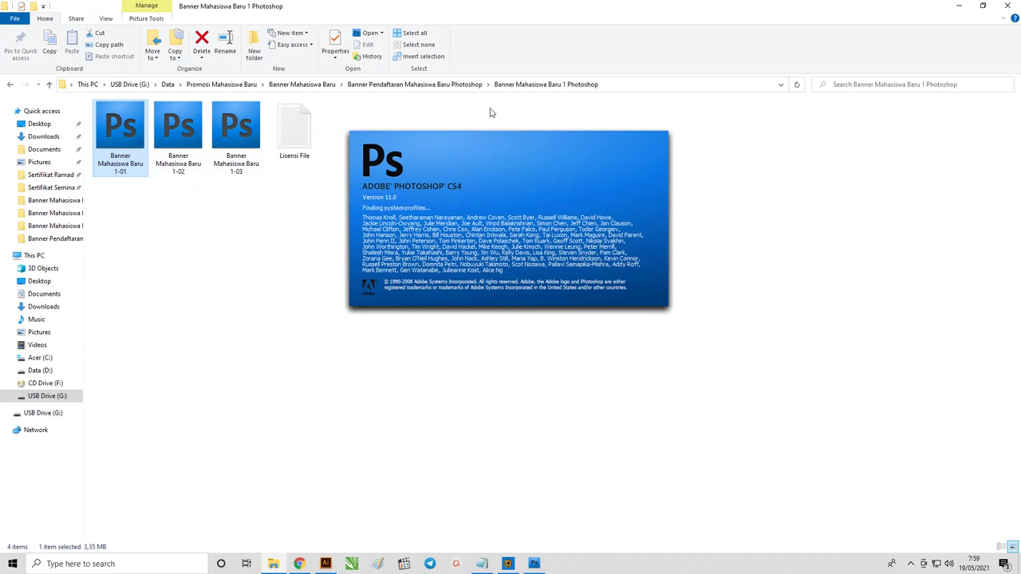
pyautogui.click(414, 83)
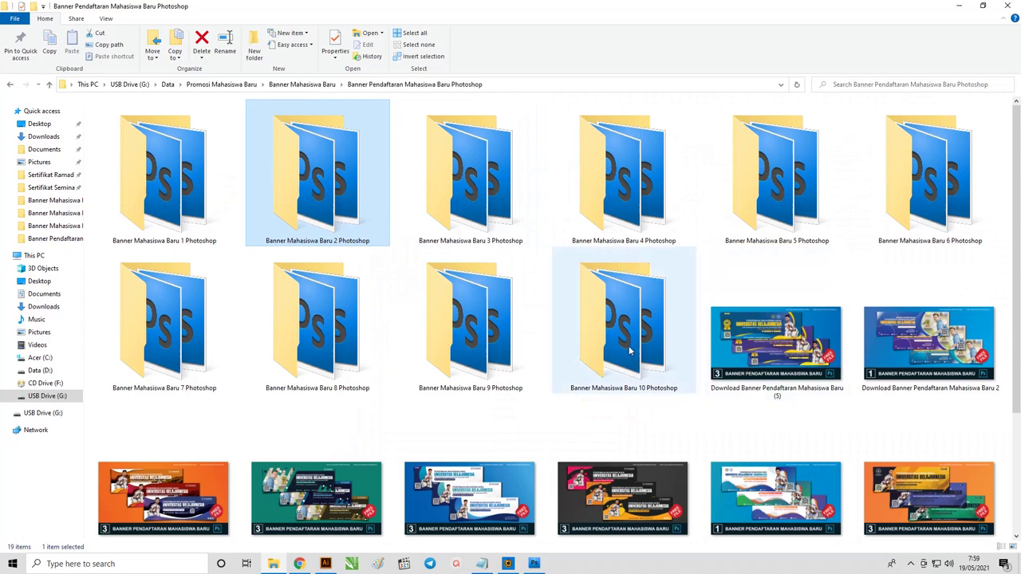
pyautogui.doubleClick(622, 324)
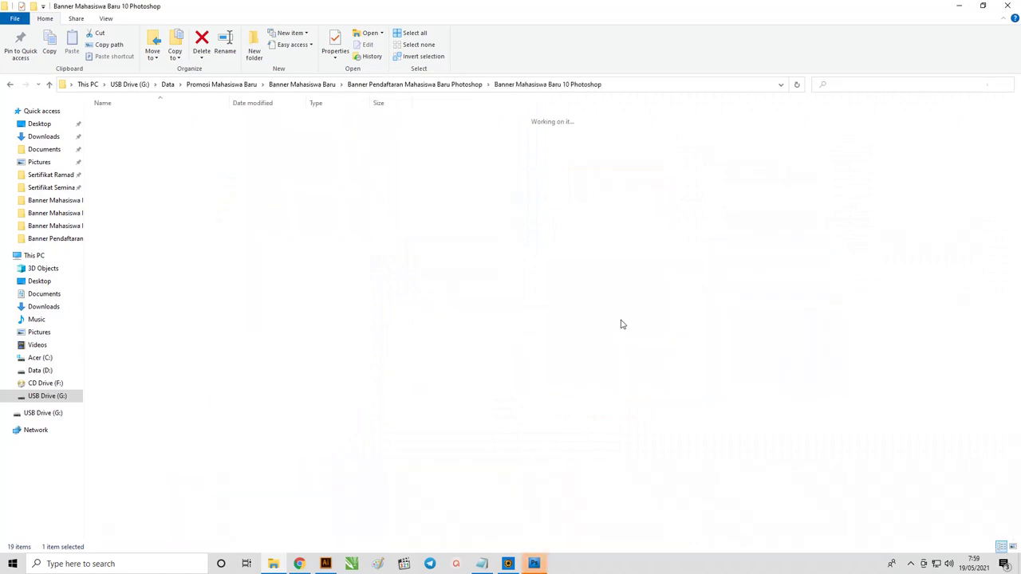
pyautogui.click(120, 118)
pyautogui.rightClick(119, 117)
pyautogui.moveTo(132, 127); pyautogui.dragTo(647, 250)
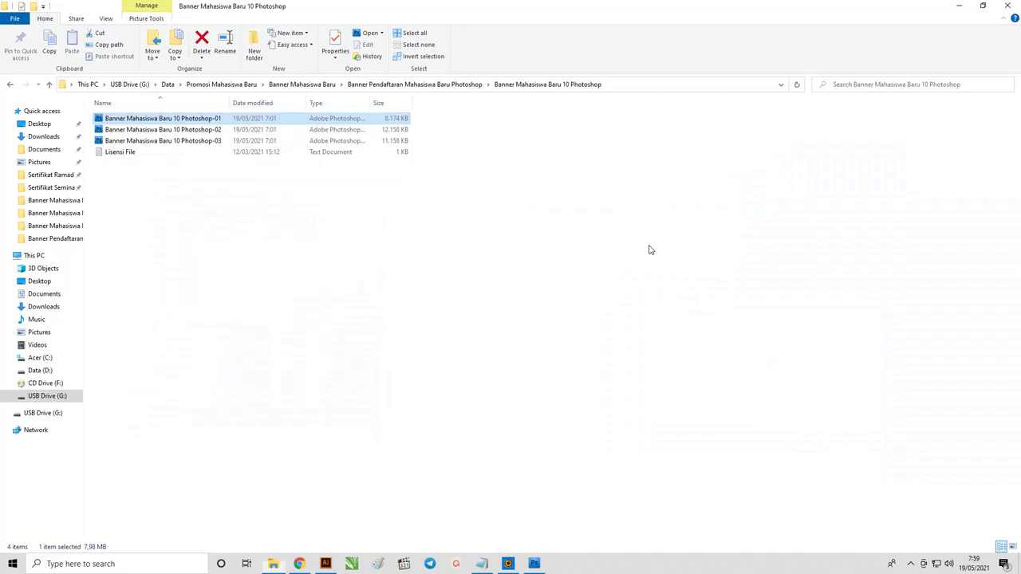
# Step: Open the first Banner Mahasiswa Baru 9 PSD in Photoshop and return to File Explorer
pyautogui.click(442, 86)
pyautogui.click(433, 325)
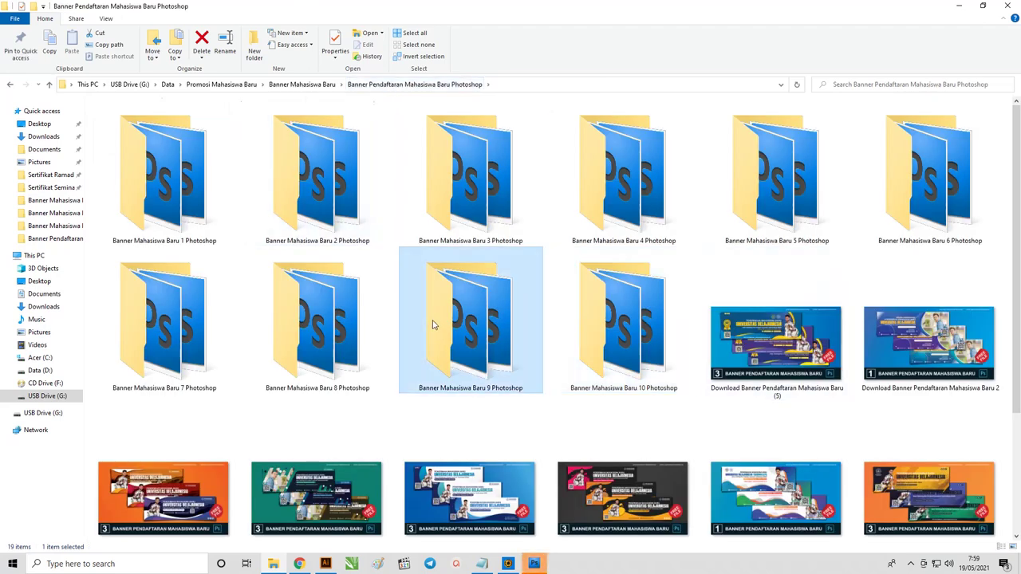
pyautogui.doubleClick(433, 325)
pyautogui.click(166, 118)
pyautogui.rightClick(167, 118)
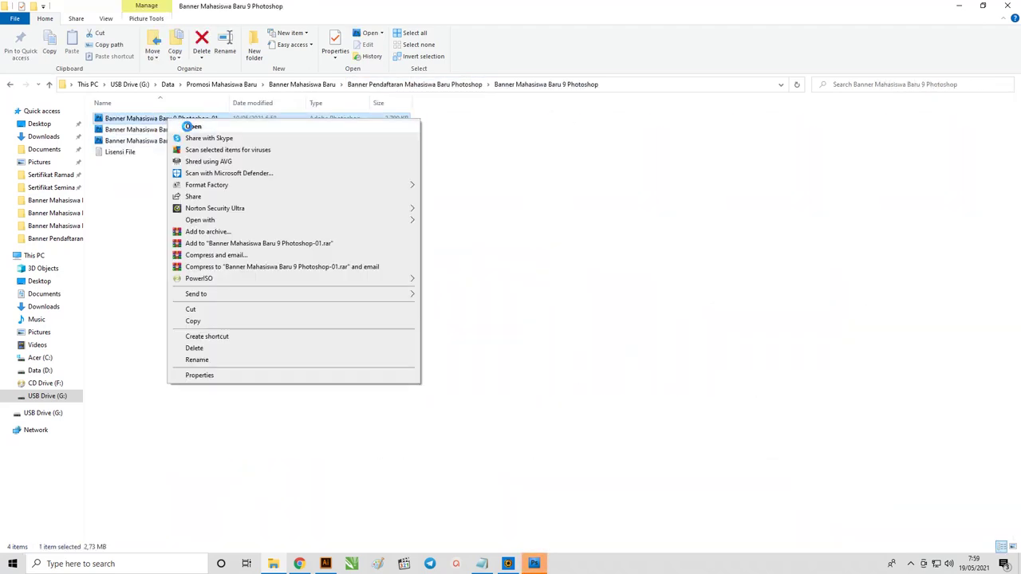
pyautogui.click(191, 126)
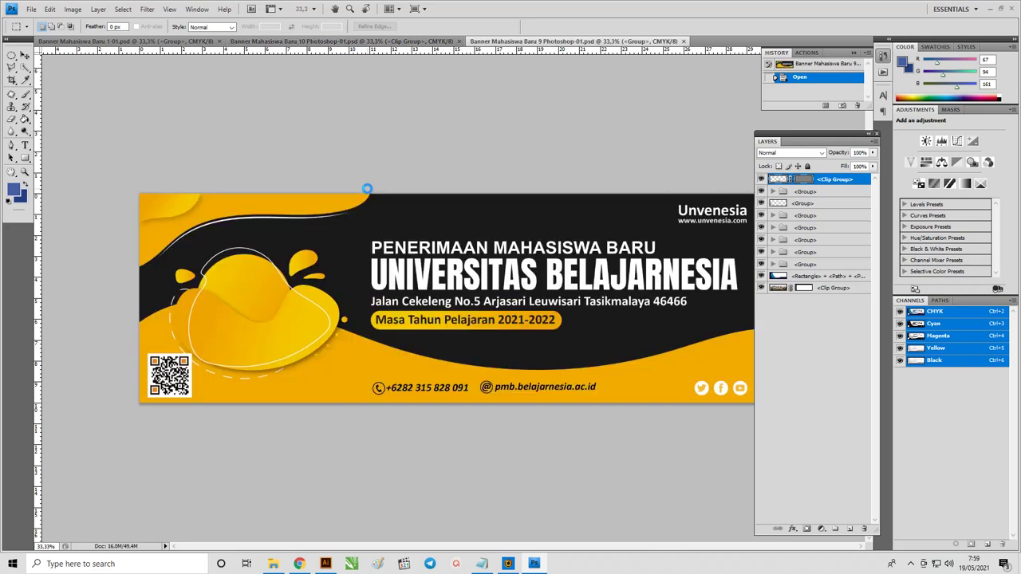
pyautogui.hotkey('alt', 'Tab')
# Step: Open the first Banner Mahasiswa Baru 8 PSD in Photoshop
pyautogui.click(457, 85)
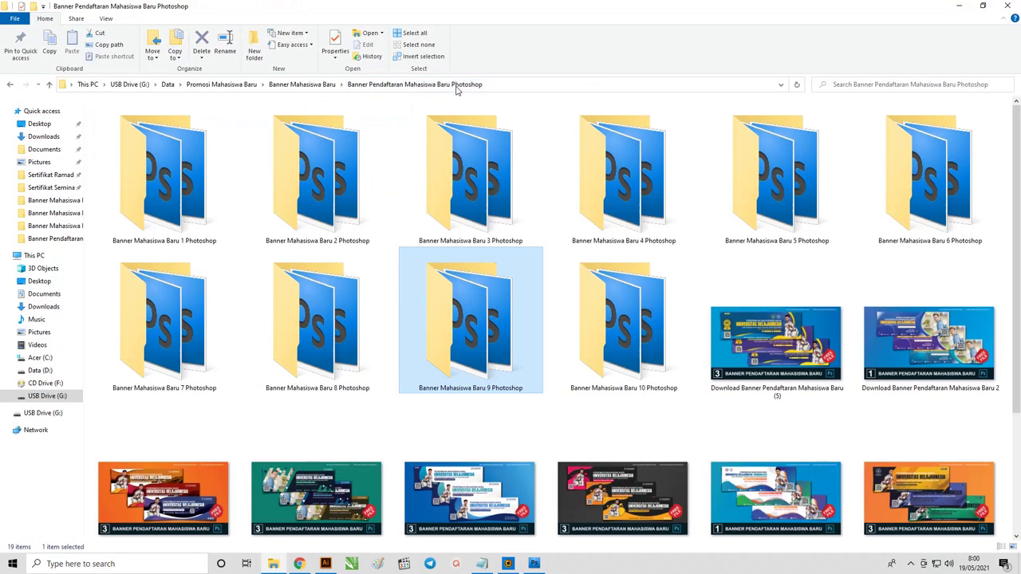
pyautogui.doubleClick(353, 334)
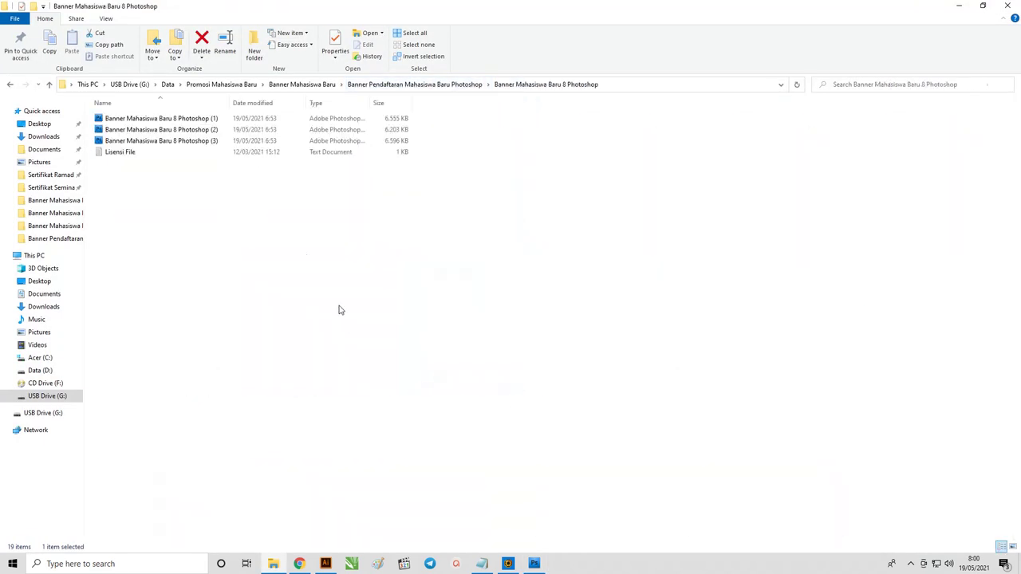
pyautogui.click(177, 120)
pyautogui.rightClick(177, 119)
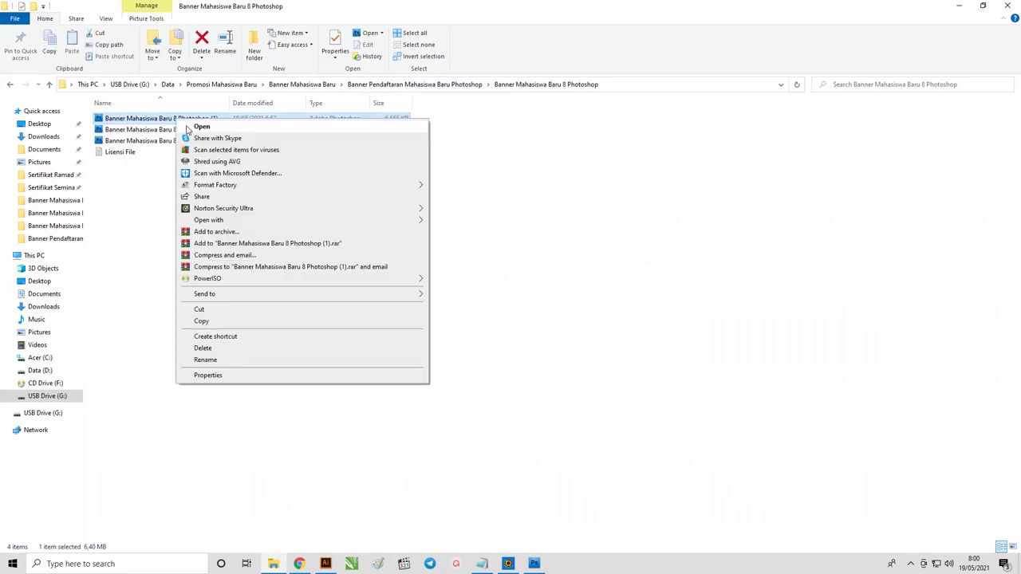
pyautogui.click(188, 126)
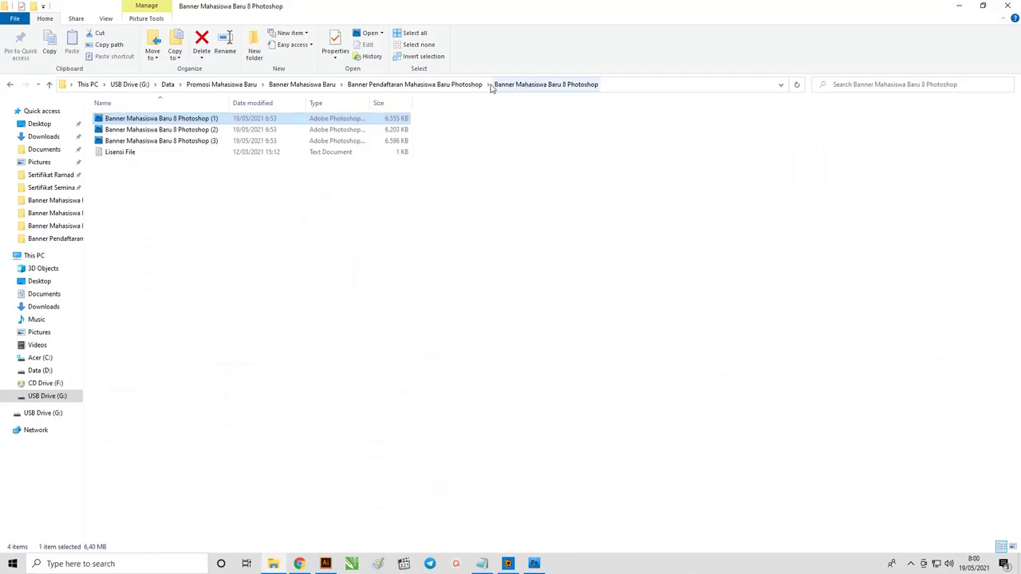
# Step: Find the Banner Mahasiswa Baru 7 Photoshop folder and open its first PSD in Photoshop
pyautogui.click(323, 85)
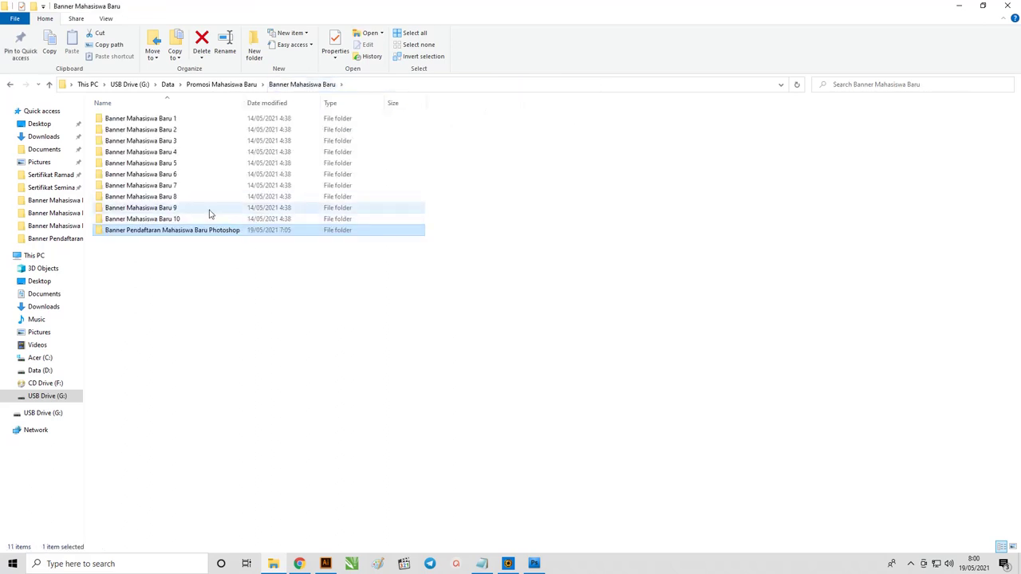
pyautogui.doubleClick(160, 185)
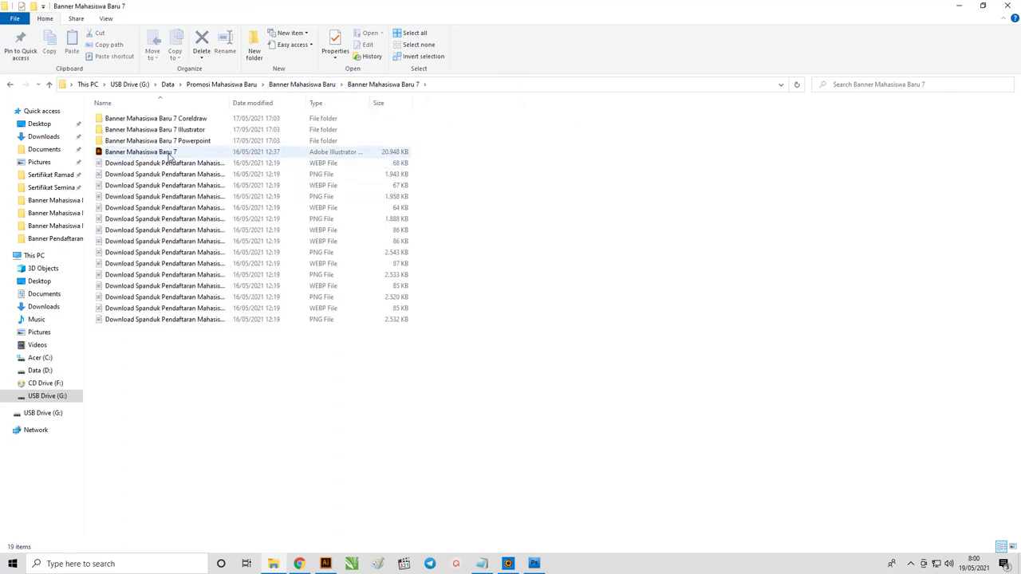
pyautogui.click(317, 85)
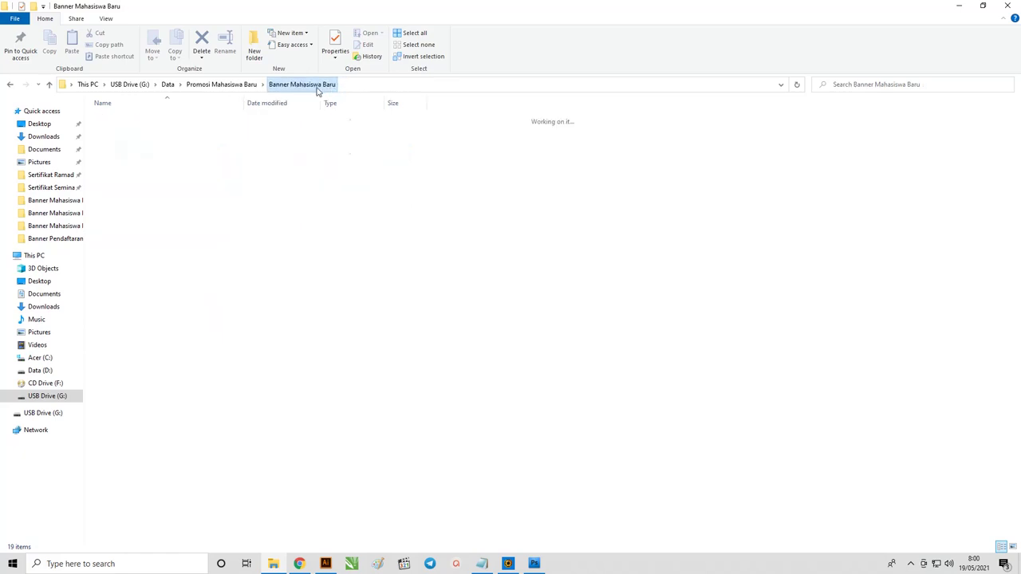
pyautogui.click(225, 85)
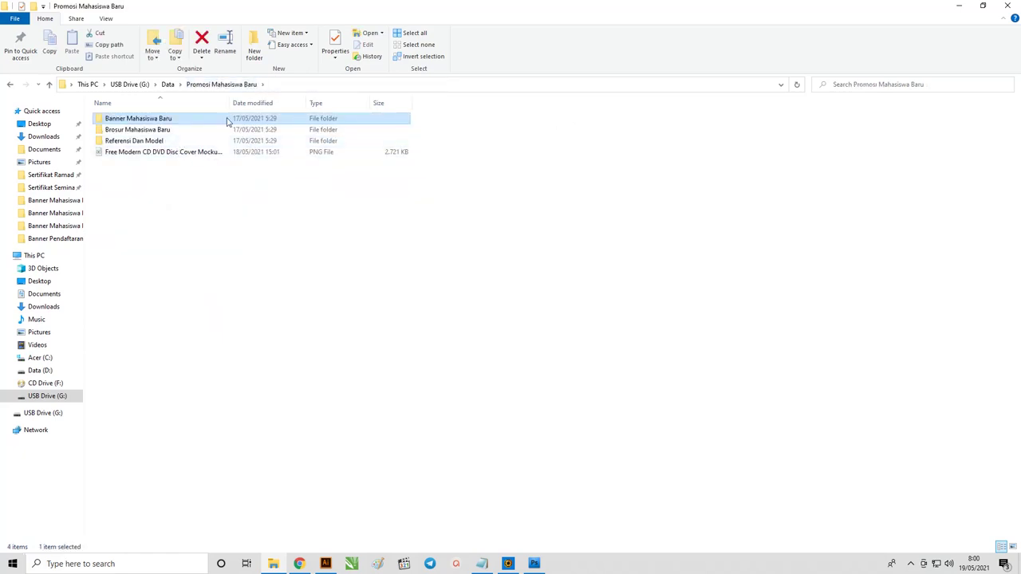
pyautogui.doubleClick(227, 118)
pyautogui.doubleClick(227, 118)
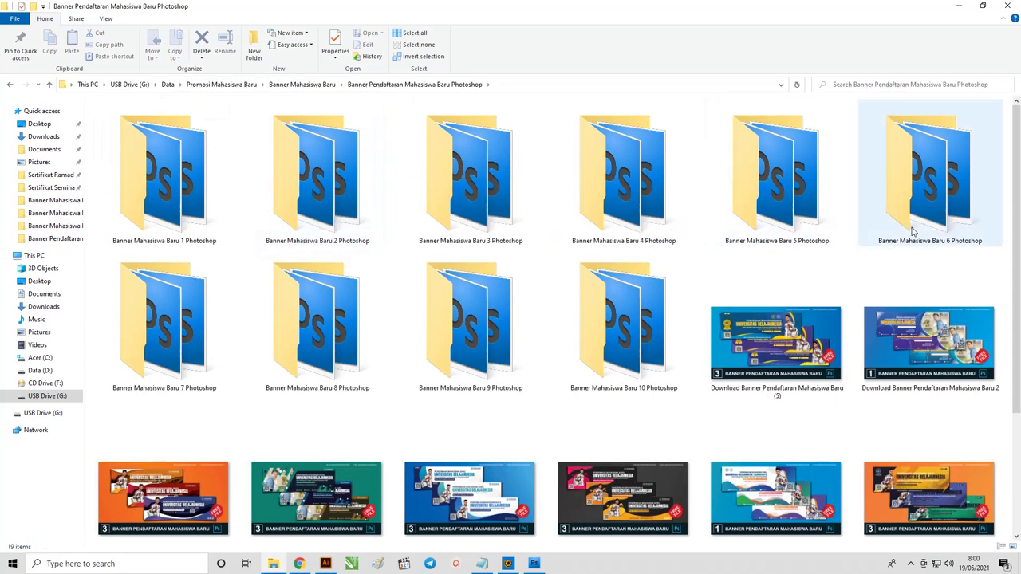
pyautogui.doubleClick(190, 330)
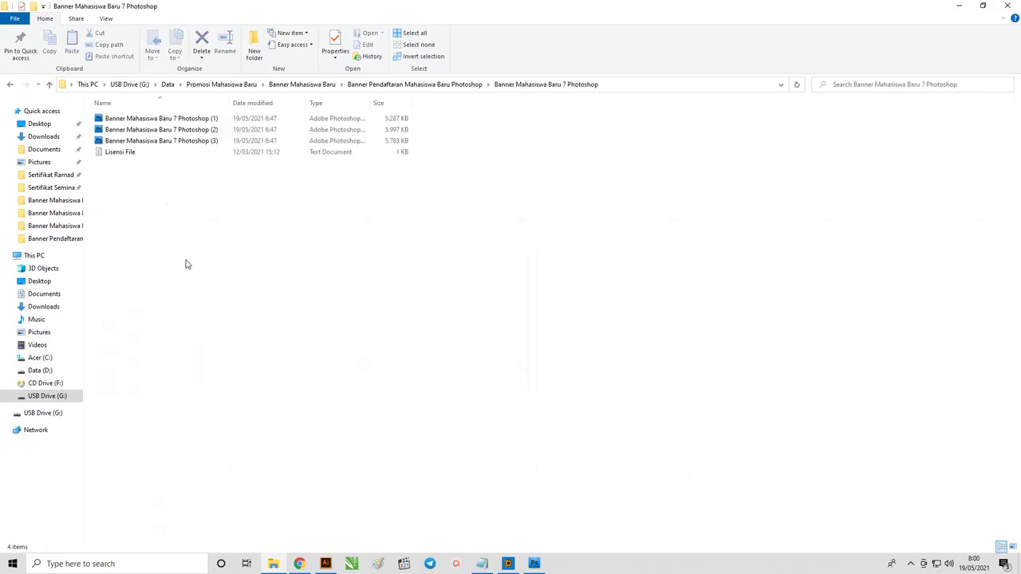
pyautogui.doubleClick(146, 120)
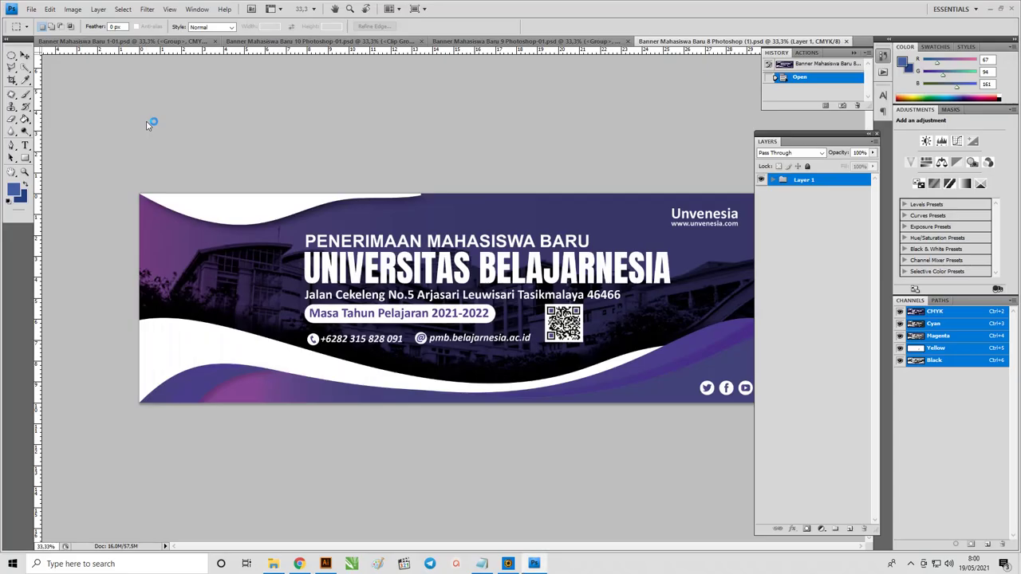
pyautogui.hotkey('alt', 'Tab')
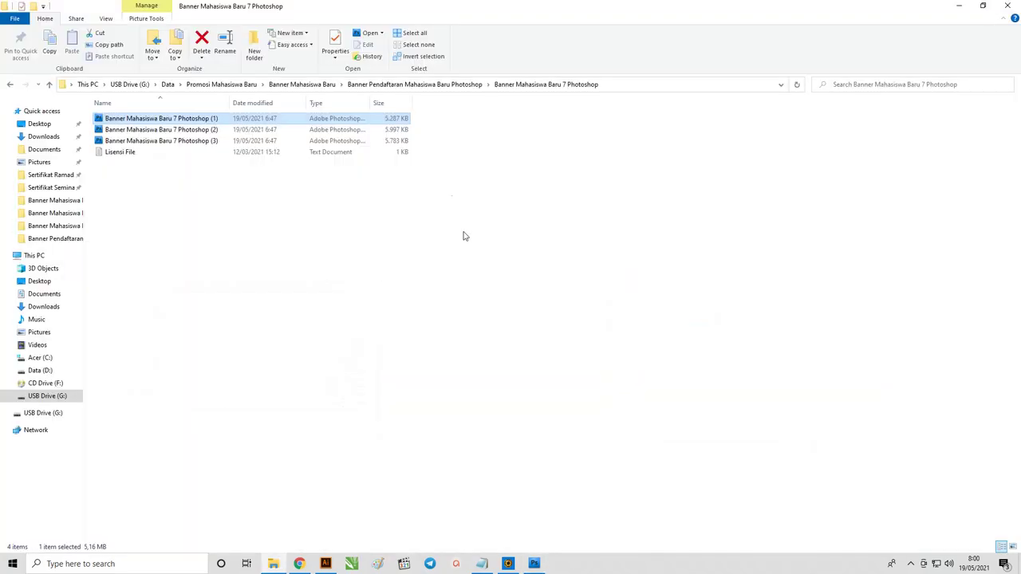
# Step: Select Banner 2 All-01 to All-03 together and open all three in Photoshop
pyautogui.click(461, 84)
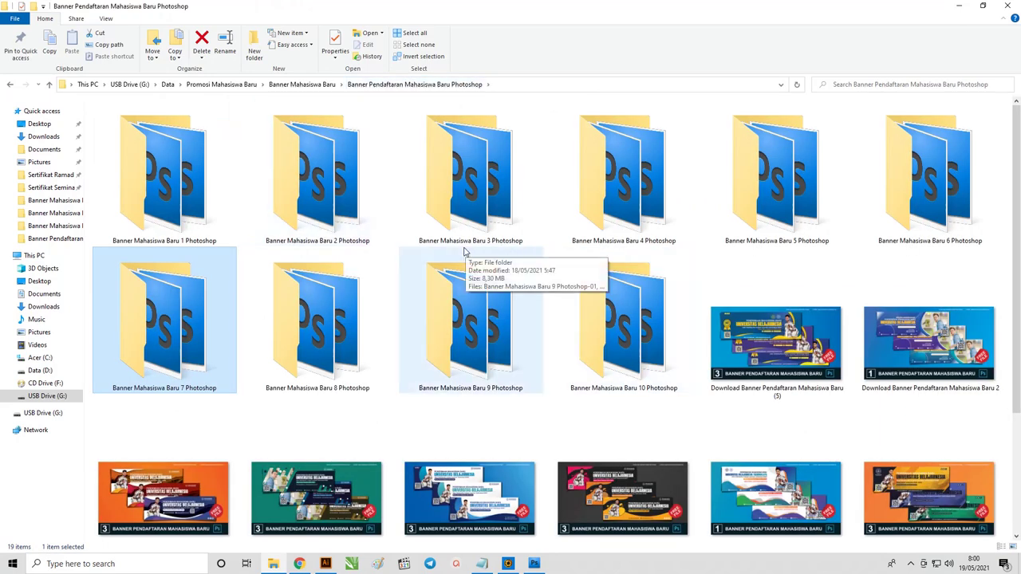
pyautogui.doubleClick(324, 189)
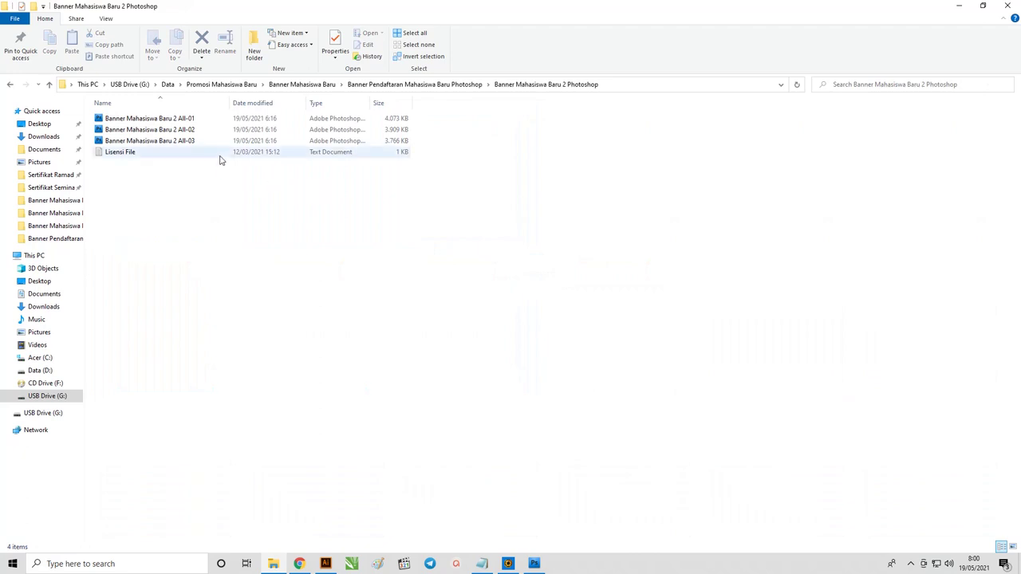
pyautogui.click(173, 130)
pyautogui.hotkey('shift', 'Up')
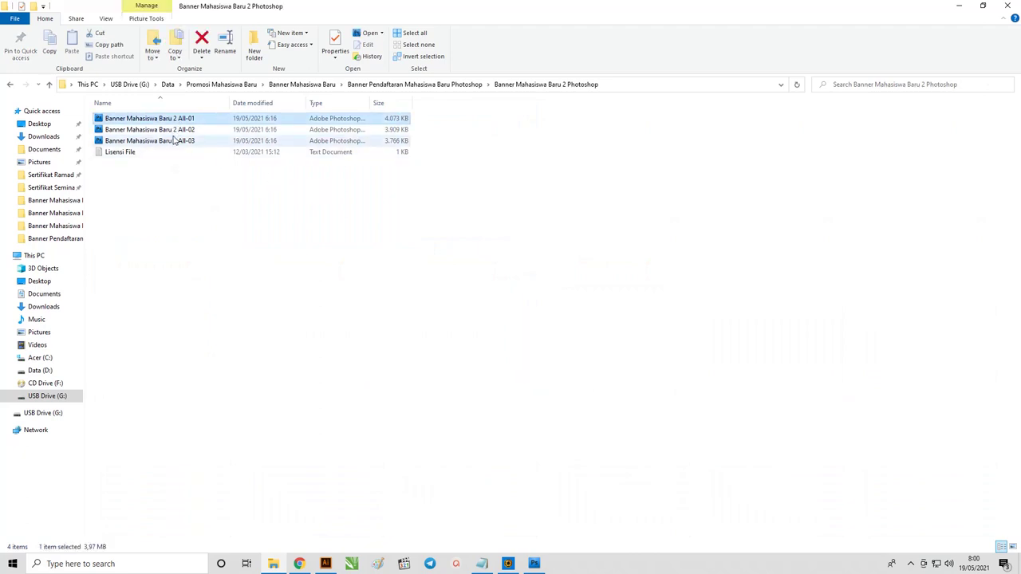
pyautogui.keyDown('ctrl'); pyautogui.click(174, 140); pyautogui.keyUp('ctrl')
pyautogui.rightClick(174, 140)
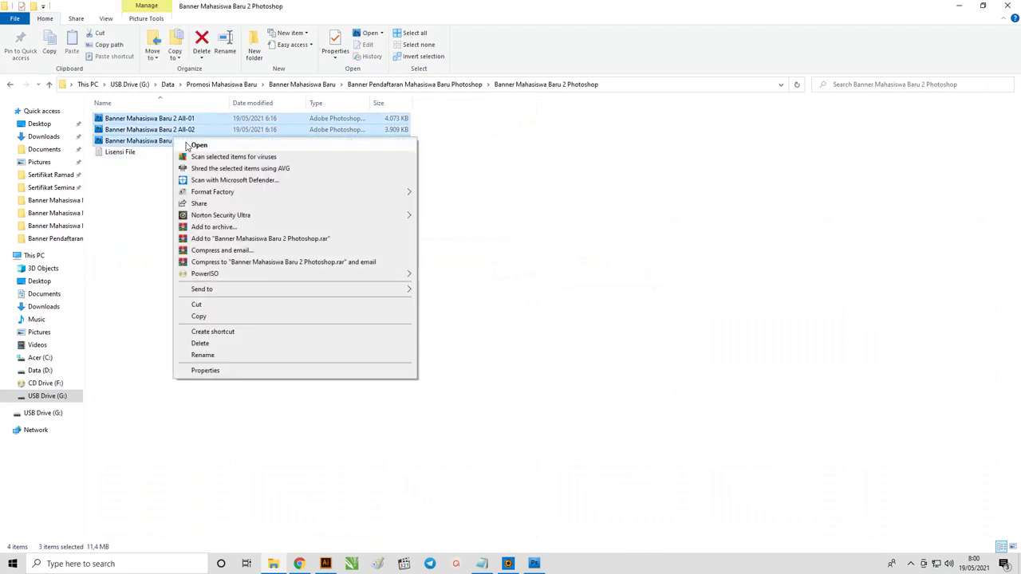
pyautogui.click(196, 145)
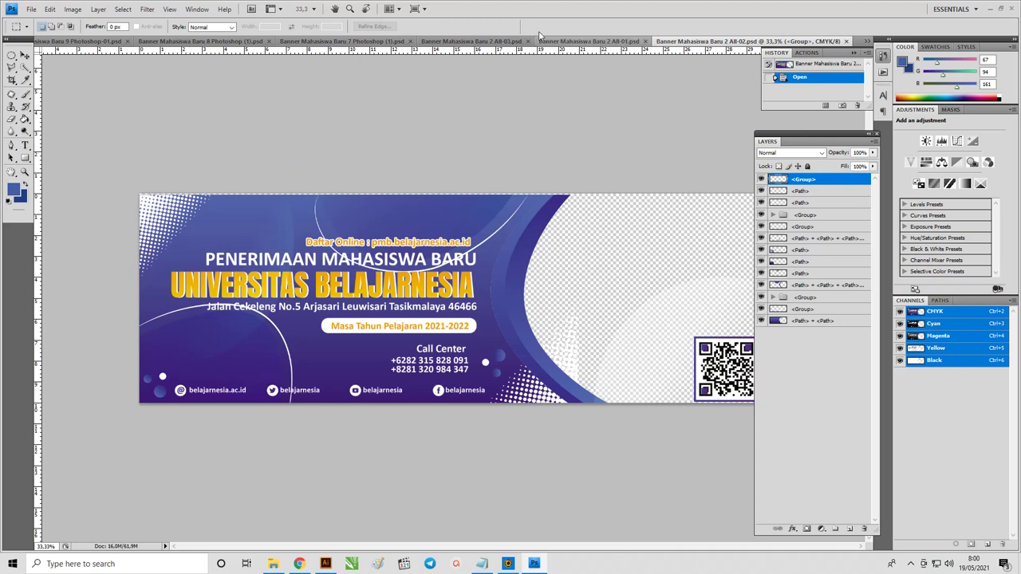
# Step: Try the Automation workspace, return to Essentials, and pick the Move tool
pyautogui.click(955, 11)
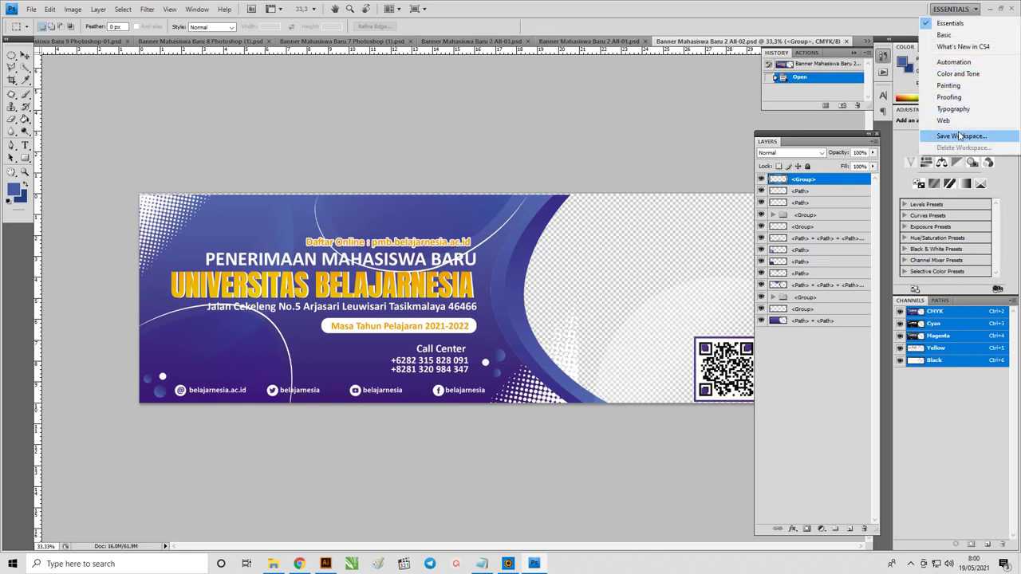
pyautogui.click(950, 24)
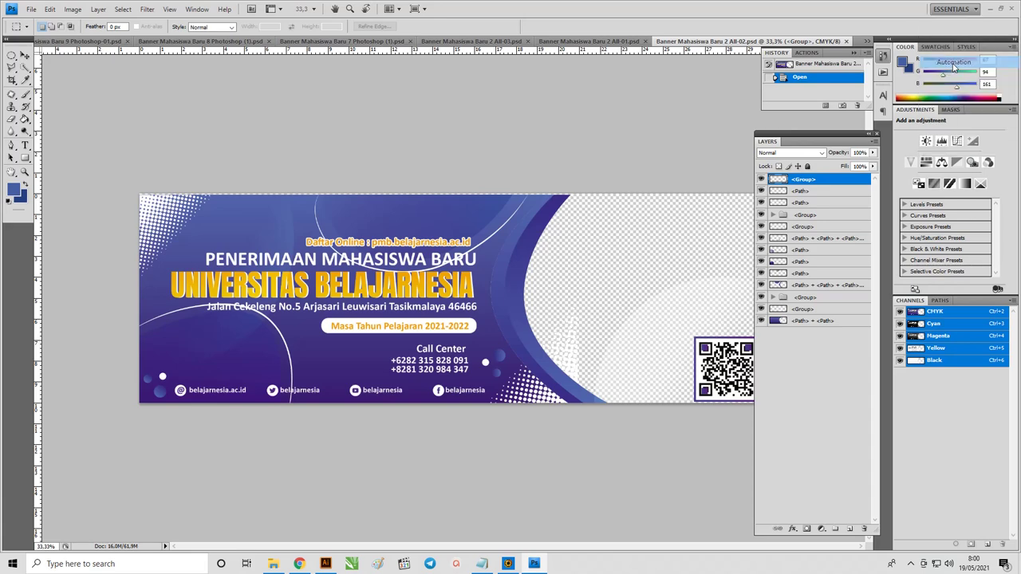
pyautogui.press('Tab')
pyautogui.click(951, 8)
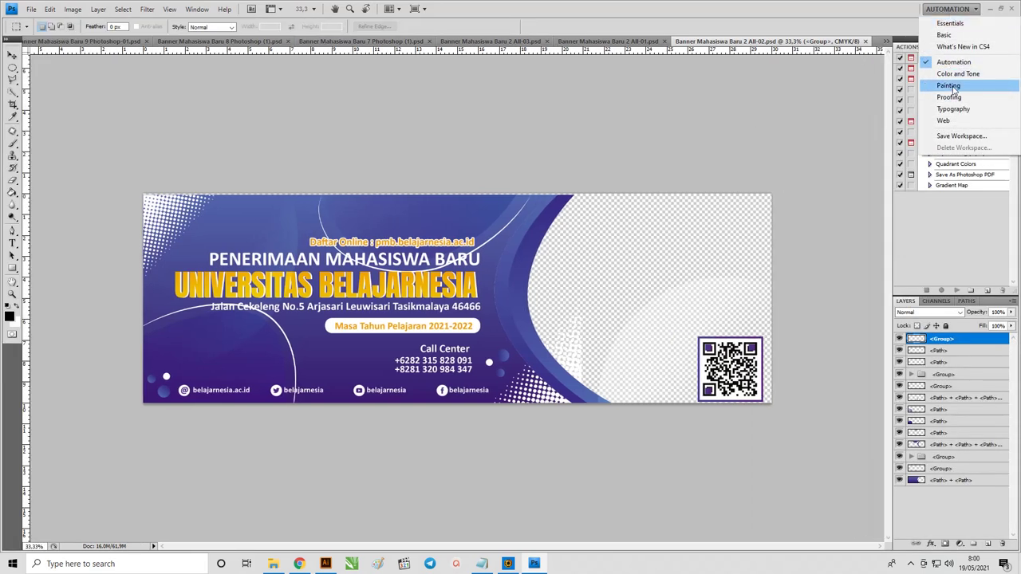
pyautogui.click(950, 23)
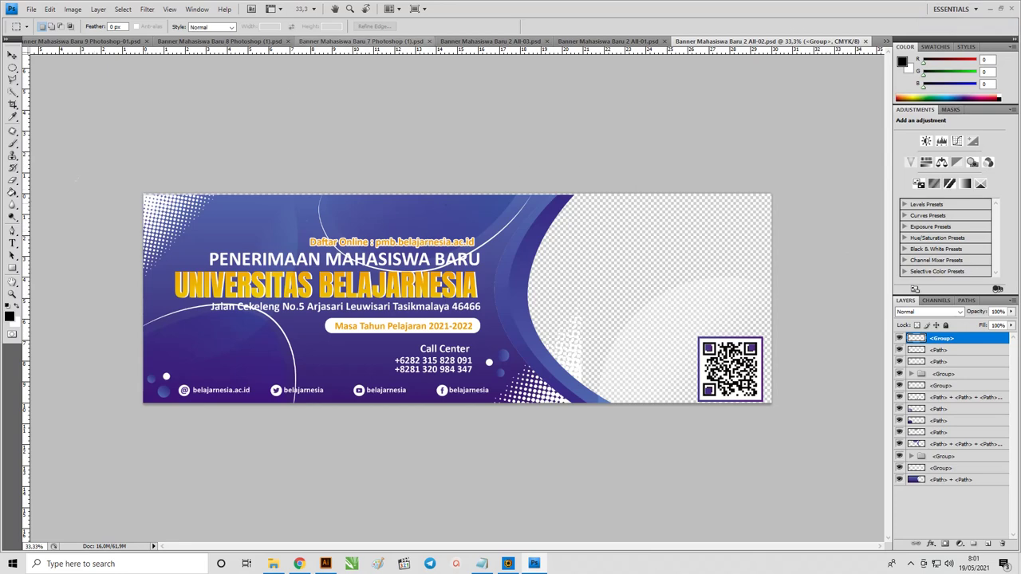
pyautogui.click(12, 55)
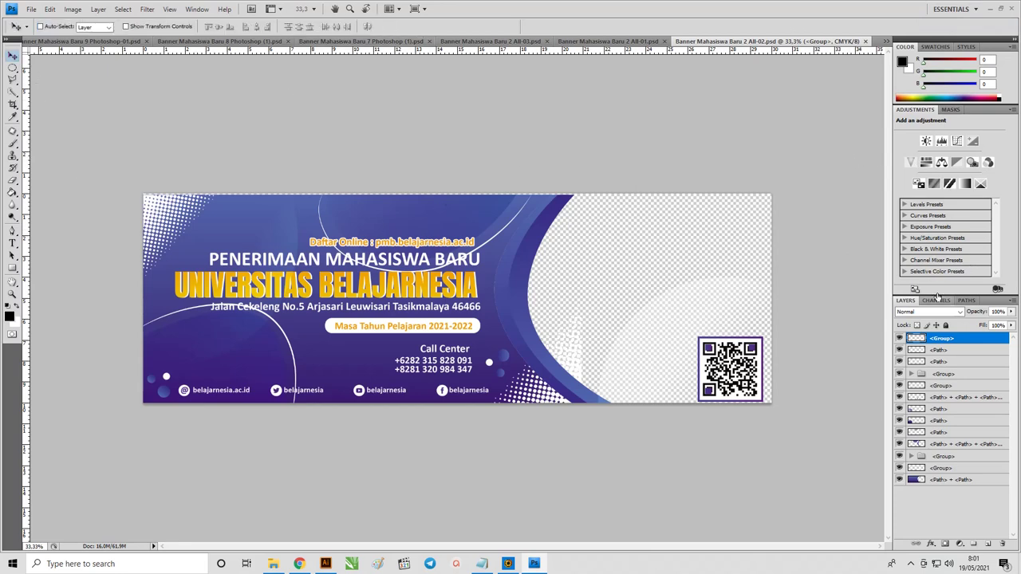
pyautogui.click(887, 40)
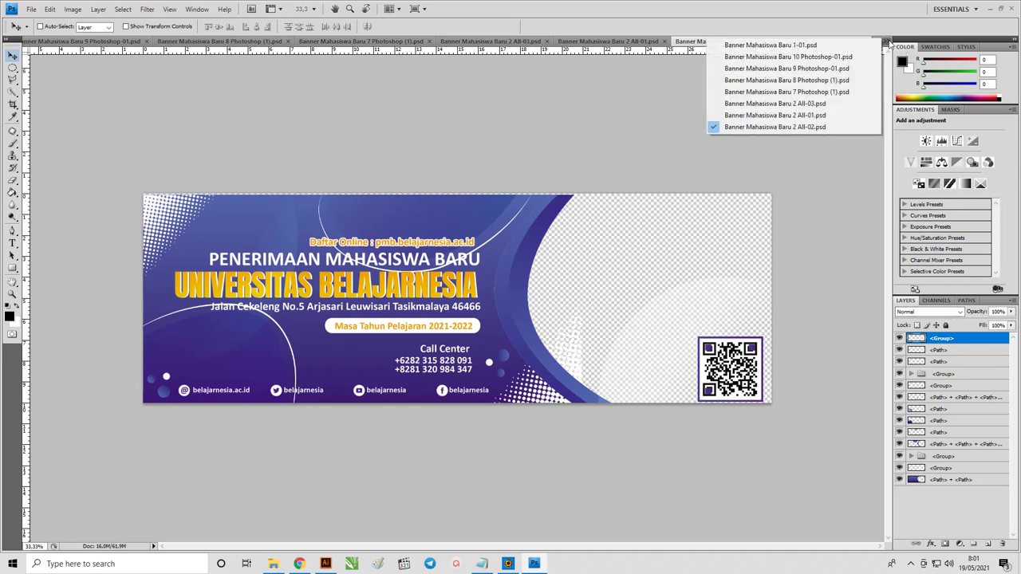
pyautogui.click(829, 166)
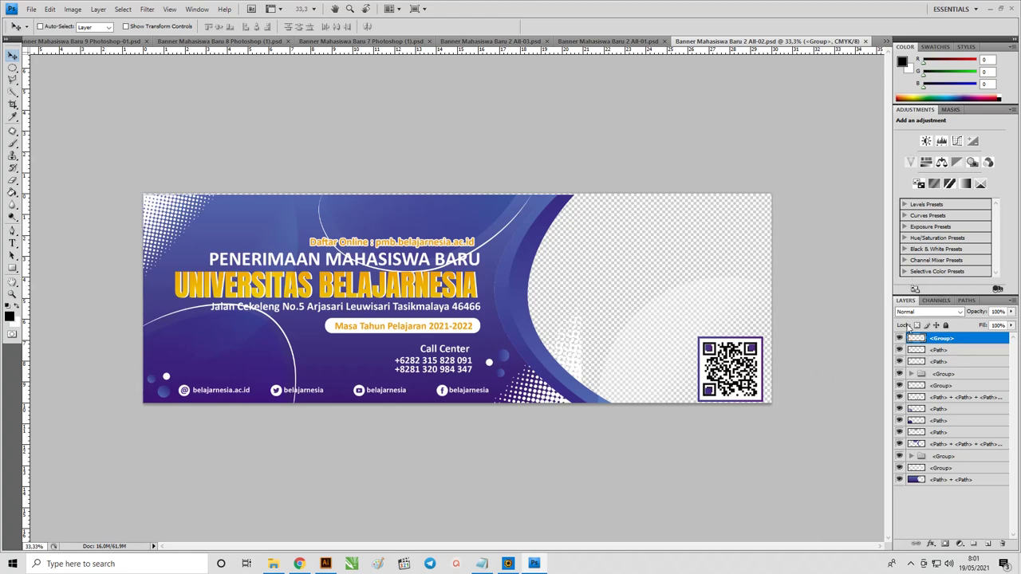
# Step: Float and lengthen the Layers panel, then drag 2512695.png from the Pictures folder into Photoshop
pyautogui.moveTo(905, 301)
pyautogui.mouseDown()
pyautogui.moveTo(796, 177)
pyautogui.moveTo(798, 199)
pyautogui.mouseUp()
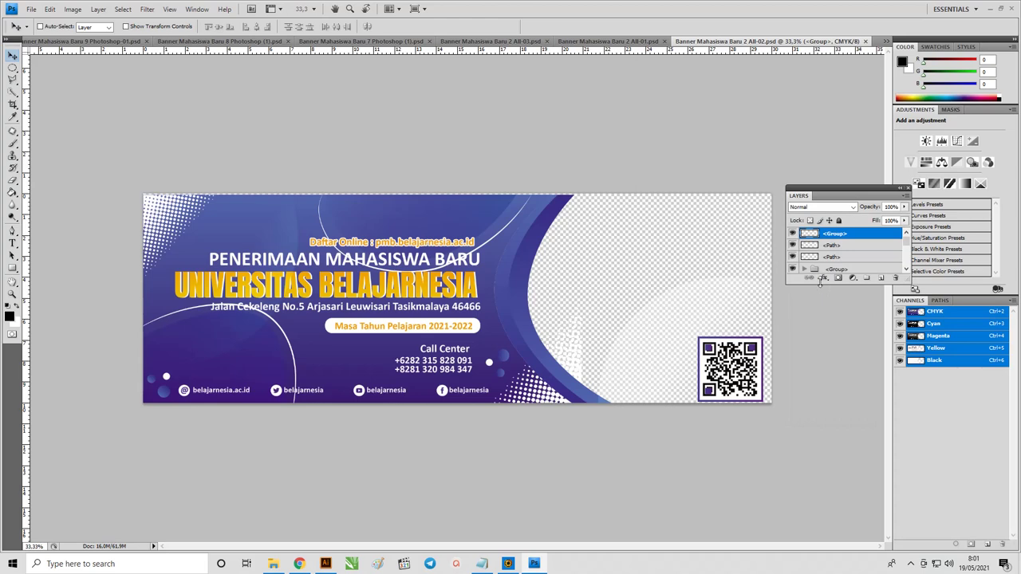
pyautogui.moveTo(821, 286); pyautogui.dragTo(822, 403)
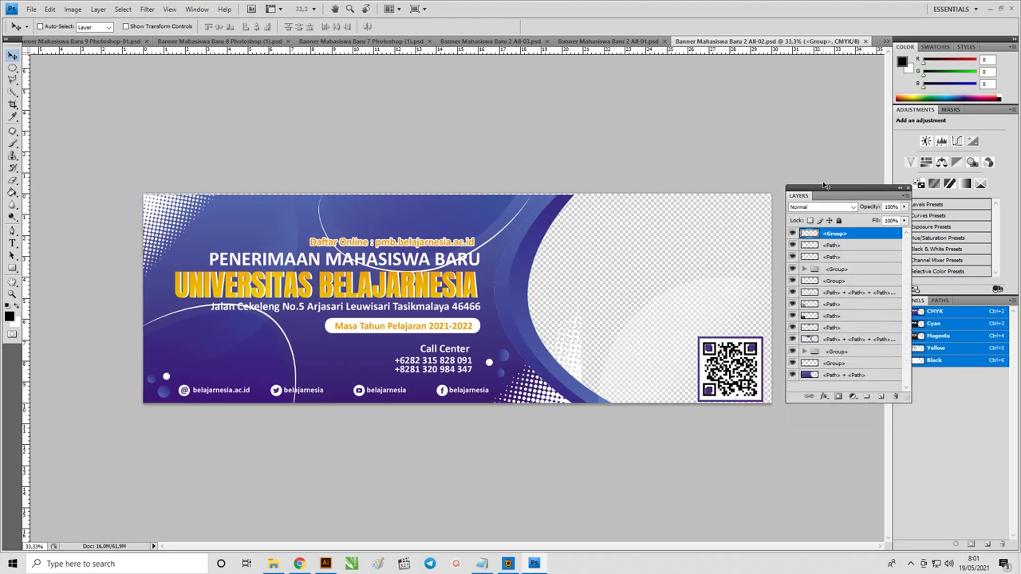
pyautogui.moveTo(824, 186); pyautogui.dragTo(814, 191)
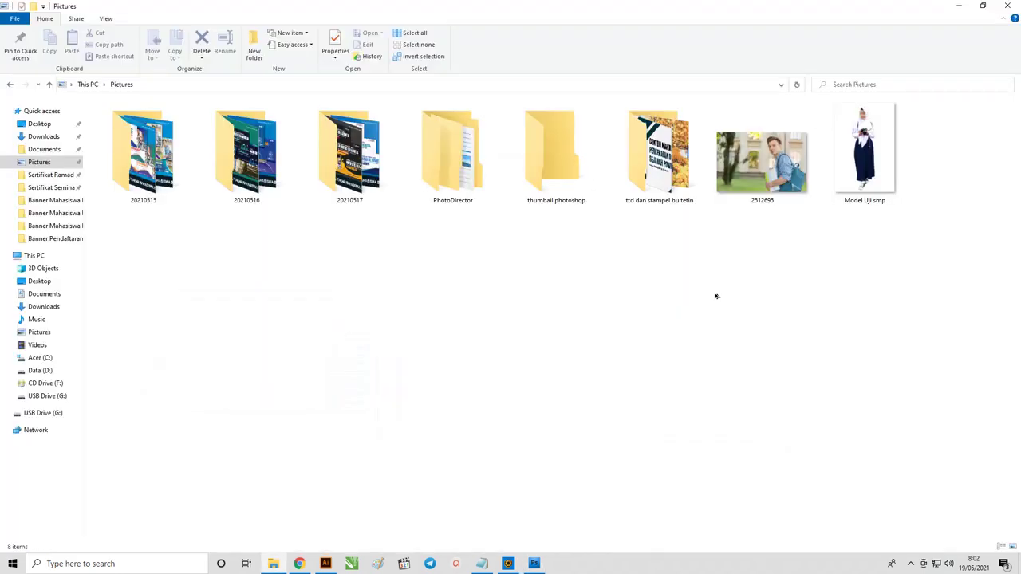
pyautogui.moveTo(761, 159)
pyautogui.mouseDown()
pyautogui.moveTo(558, 467)
pyautogui.moveTo(587, 281)
pyautogui.mouseUp()
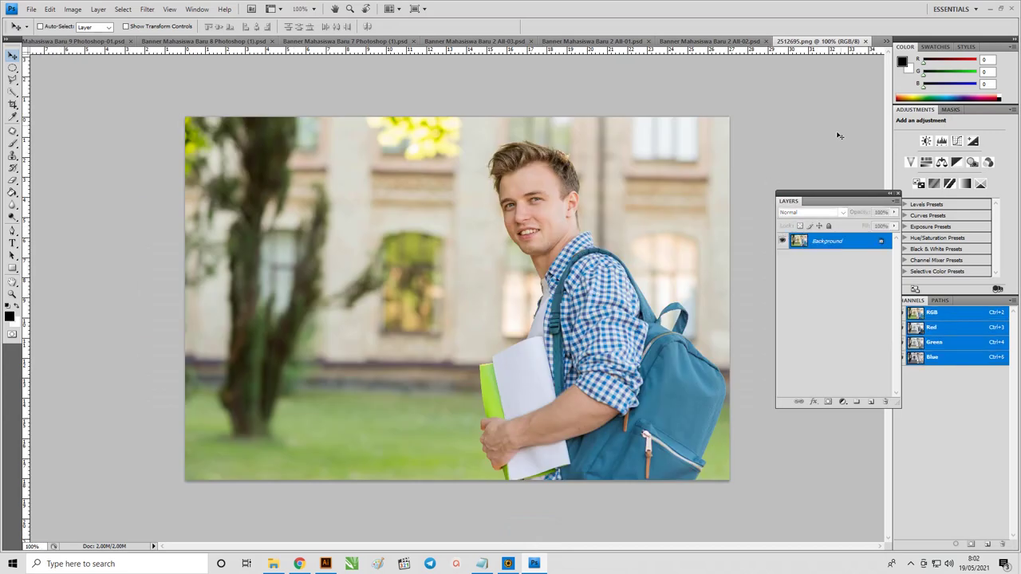
# Step: Drag the 2512695.png photo onto the purple banner as Layer 1, close its window, and enable Auto-Select
pyautogui.moveTo(821, 46); pyautogui.dragTo(829, 74)
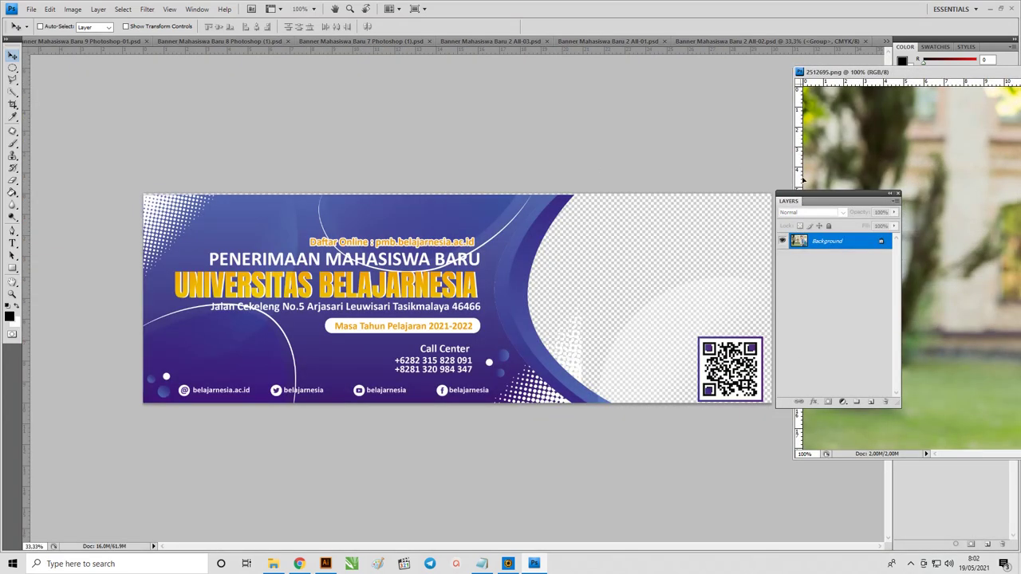
pyautogui.moveTo(802, 180); pyautogui.dragTo(602, 228)
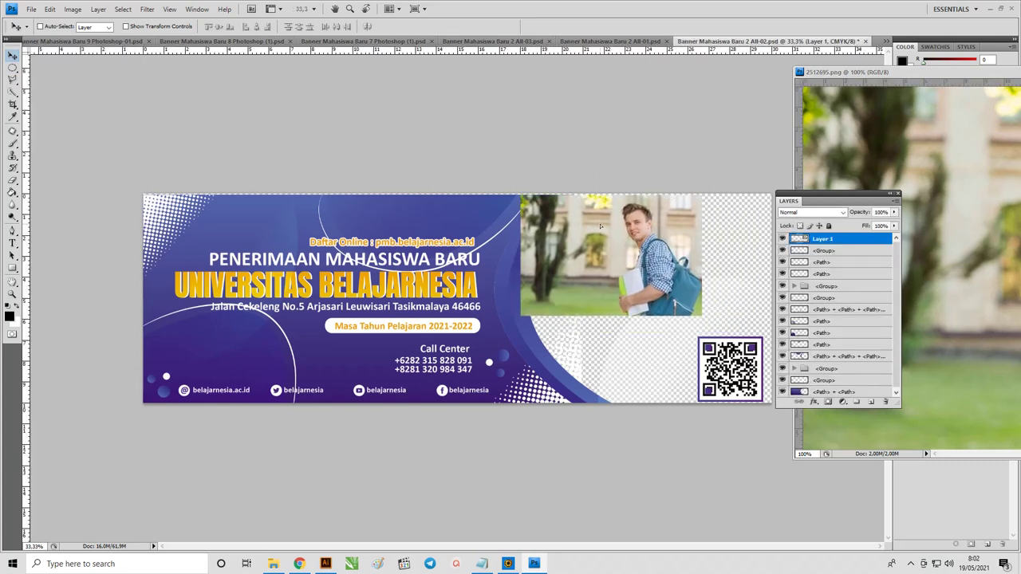
pyautogui.click(895, 140)
pyautogui.moveTo(847, 72); pyautogui.dragTo(456, 114)
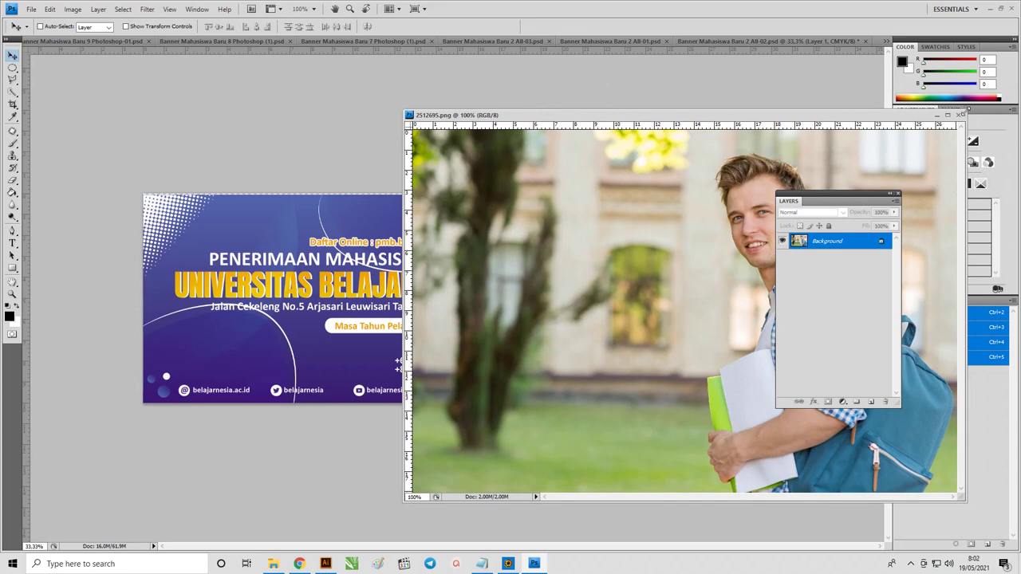
pyautogui.click(959, 115)
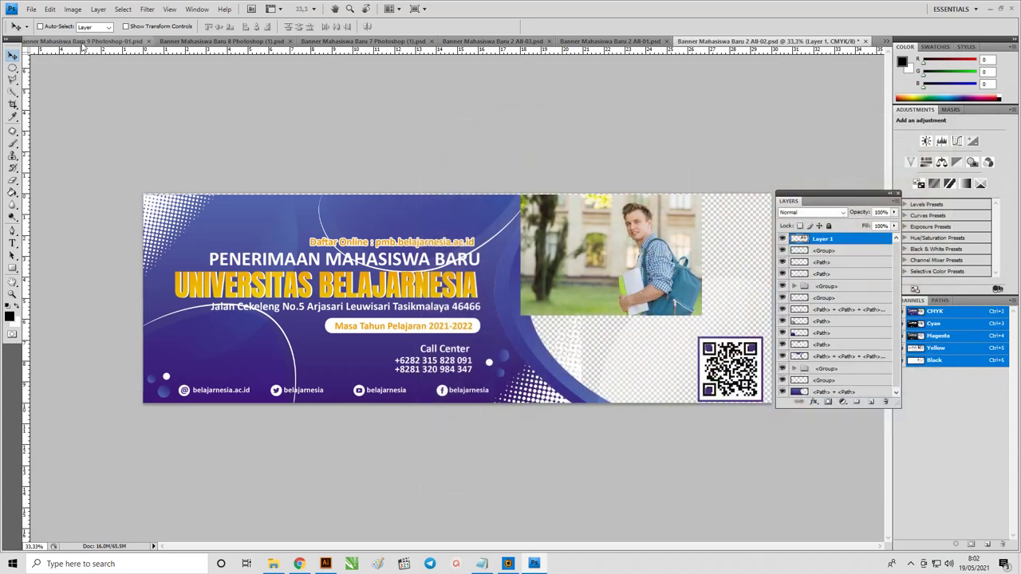
pyautogui.click(53, 26)
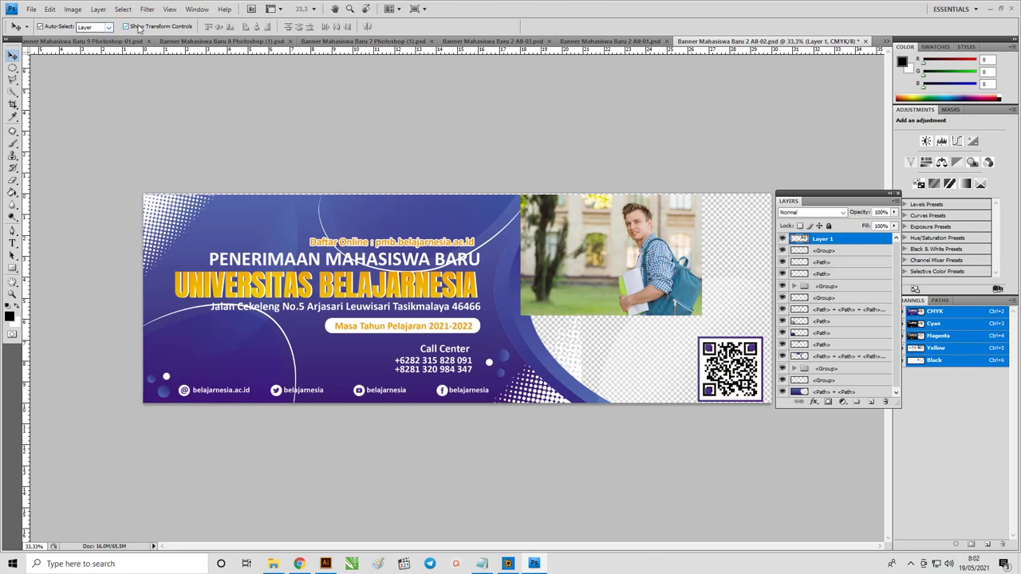
# Step: Scale the student photo to about 179%, shift it right, and send Layer 1 to the back
pyautogui.click(126, 26)
pyautogui.moveTo(520, 316); pyautogui.dragTo(376, 411)
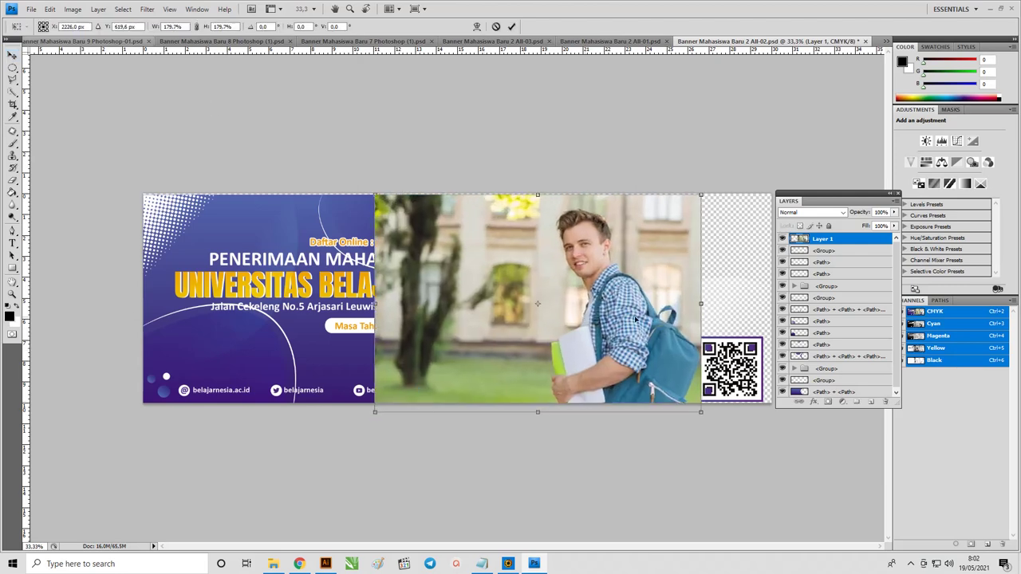
pyautogui.moveTo(582, 318); pyautogui.dragTo(682, 317)
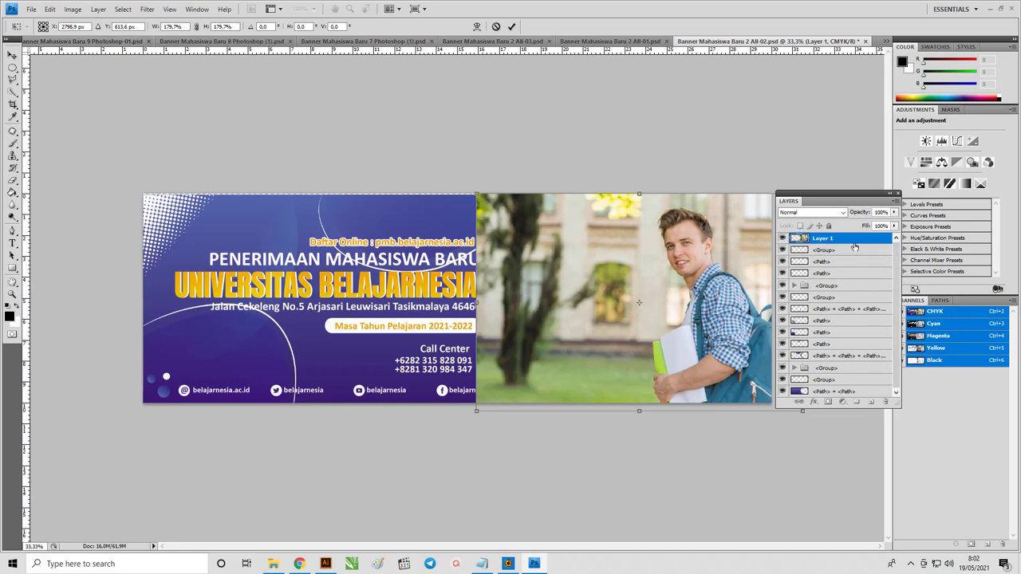
pyautogui.press('Return')
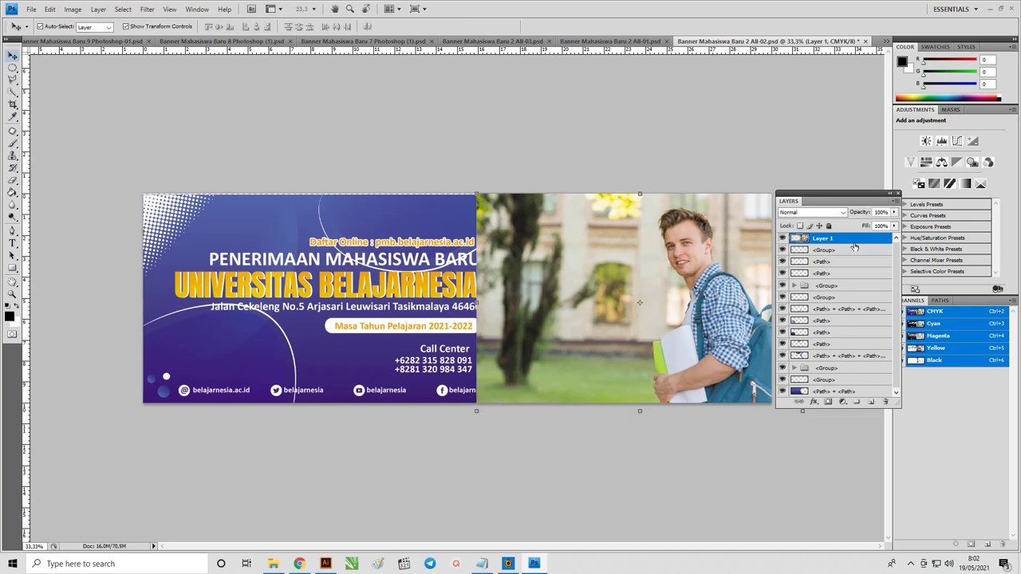
pyautogui.hotkey('ctrl', 'shift', '[')
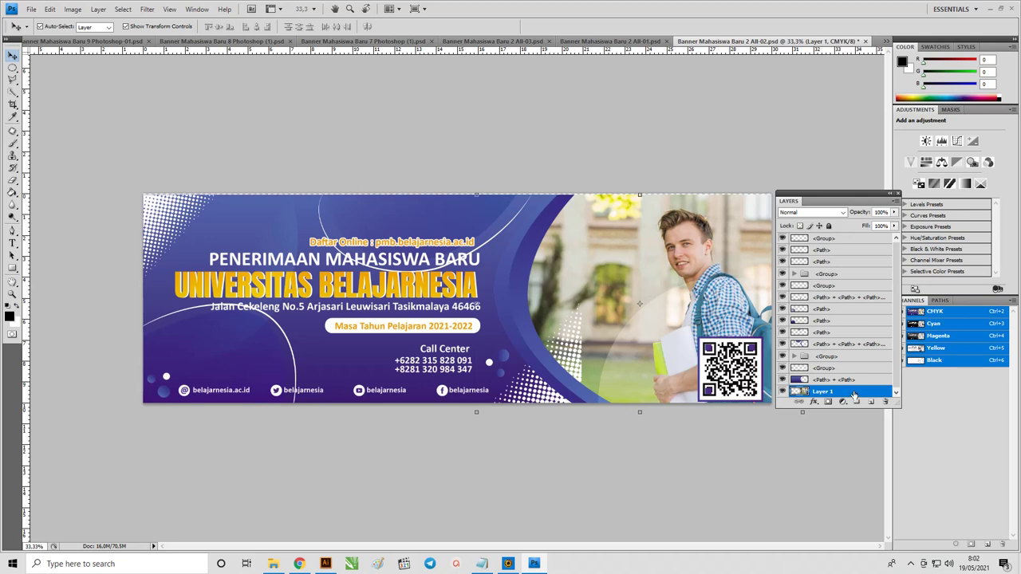
# Step: Move Layer 1 up and back to the bottom, then drag the Layers panel aside
pyautogui.hotkey('ctrl', ']')
pyautogui.hotkey('ctrl', ']')
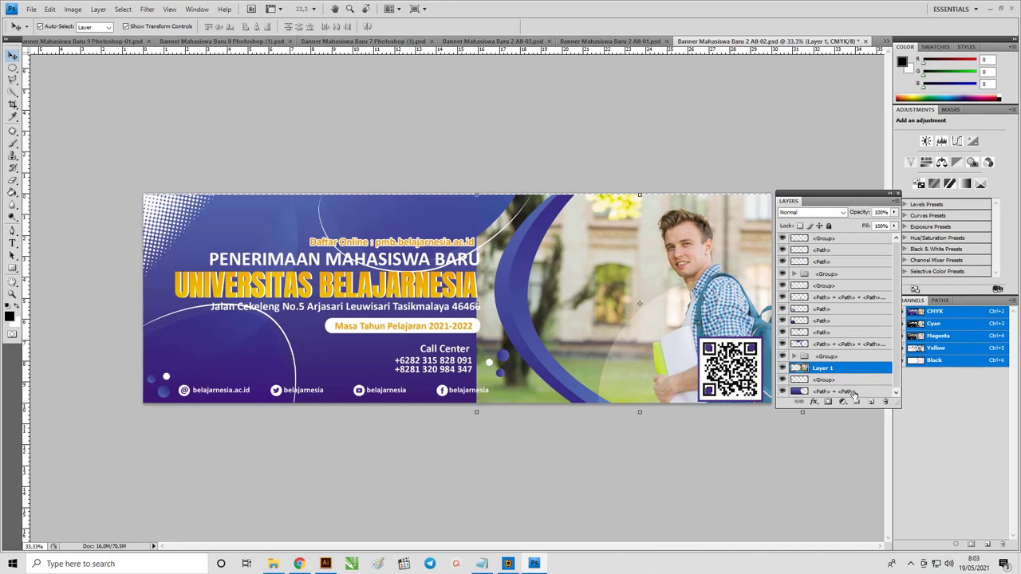
pyautogui.hotkey('ctrl', '[')
pyautogui.hotkey('ctrl', '[')
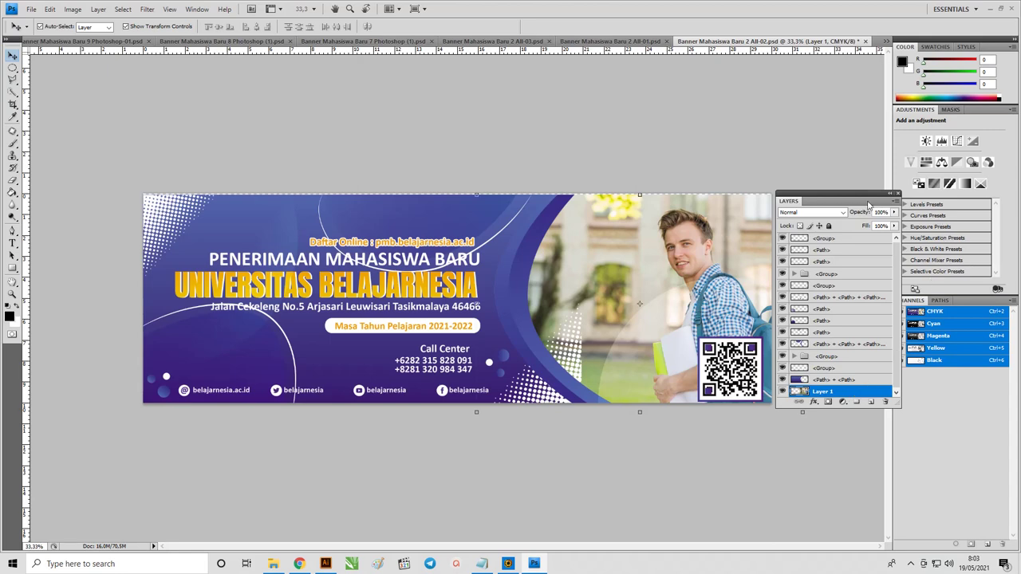
pyautogui.moveTo(842, 197); pyautogui.dragTo(923, 219)
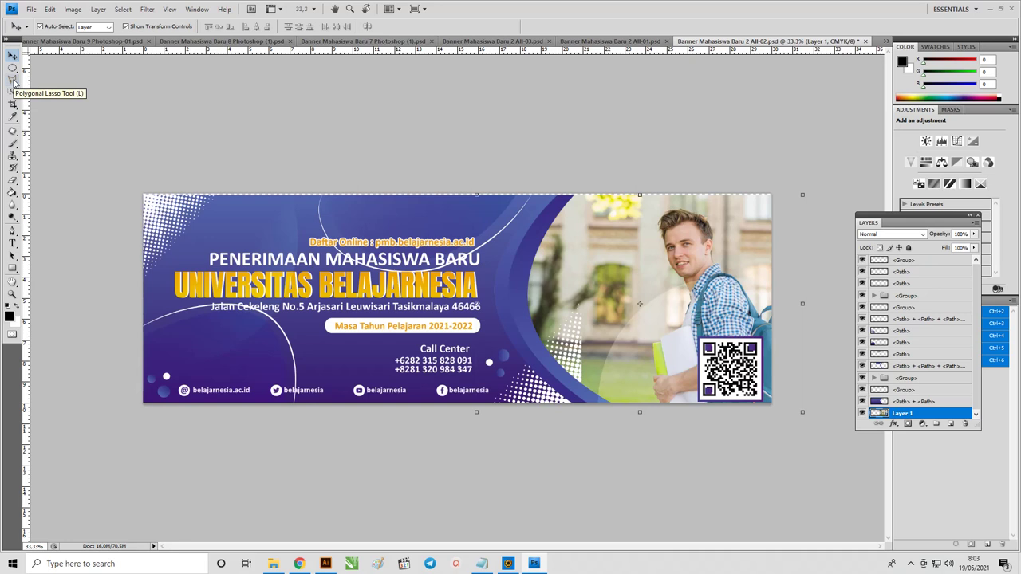
# Step: Outline the white halftone dots over the photo with a Polygonal Lasso selection
pyautogui.click(13, 80)
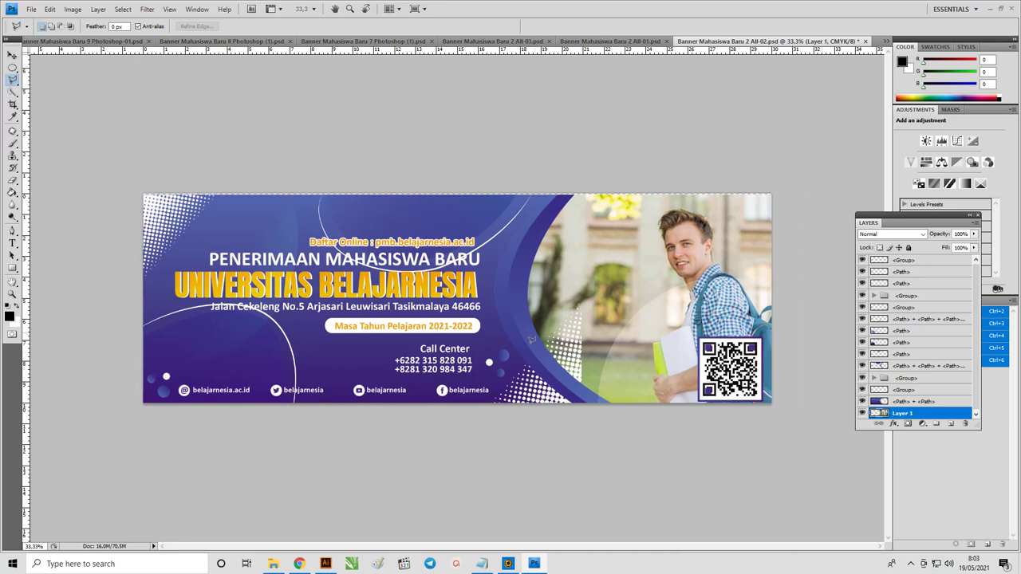
pyautogui.click(597, 399)
pyautogui.click(652, 356)
pyautogui.click(624, 268)
pyautogui.click(537, 273)
pyautogui.doubleClick(529, 330)
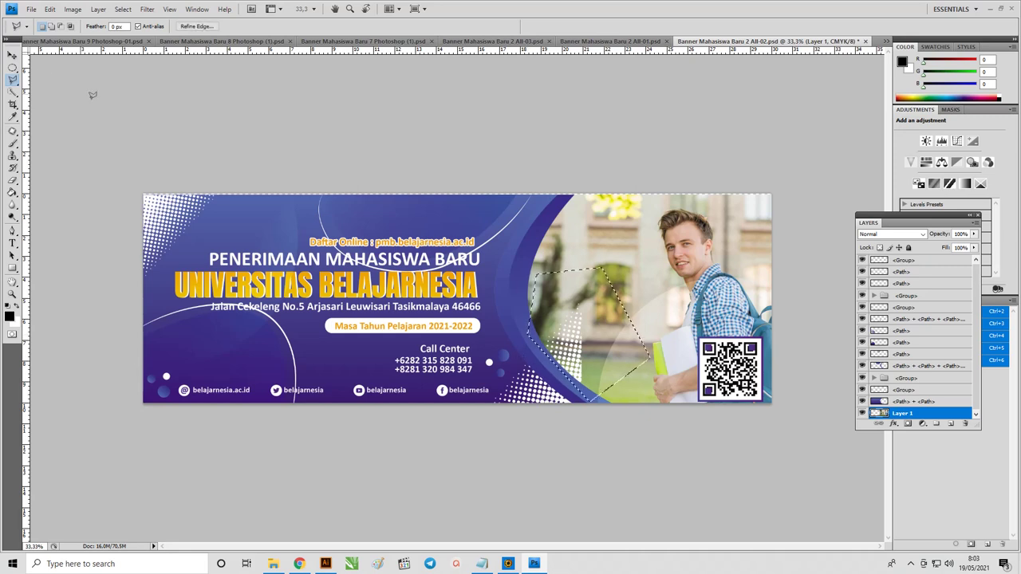
pyautogui.click(12, 54)
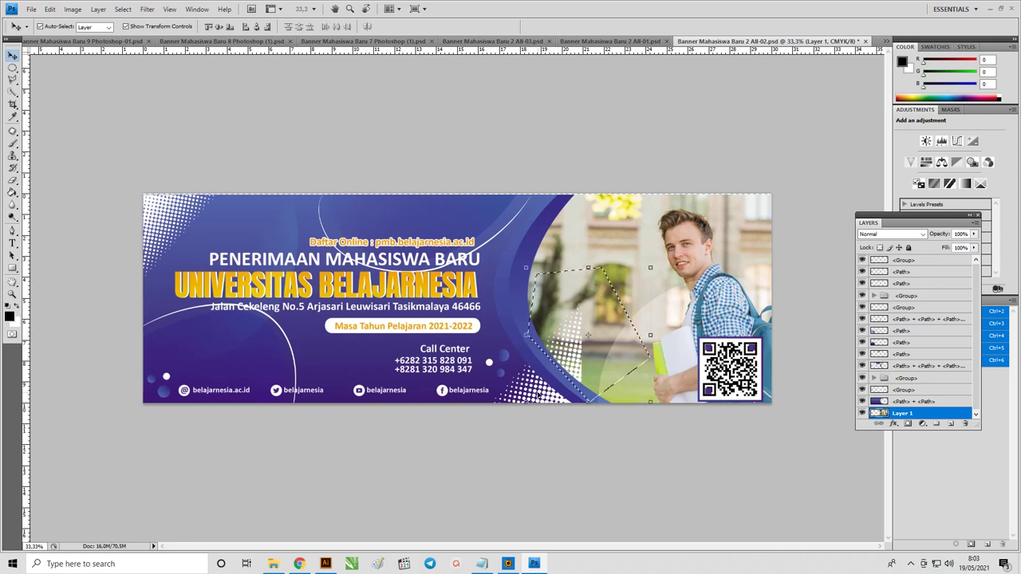
# Step: On the <Group> layer, partly erase the dots inside the selection, then deselect
pyautogui.click(913, 401)
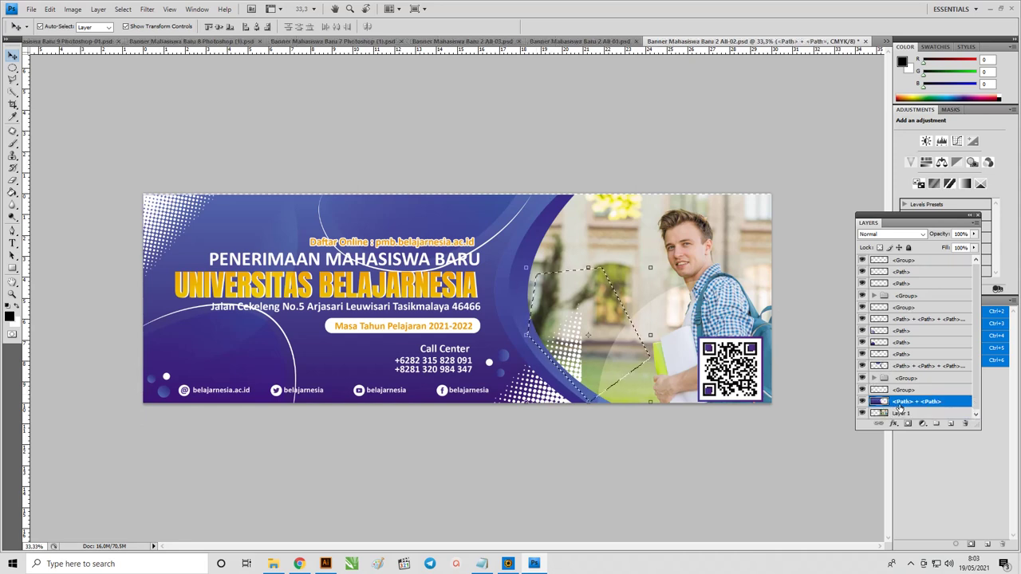
pyautogui.click(560, 401)
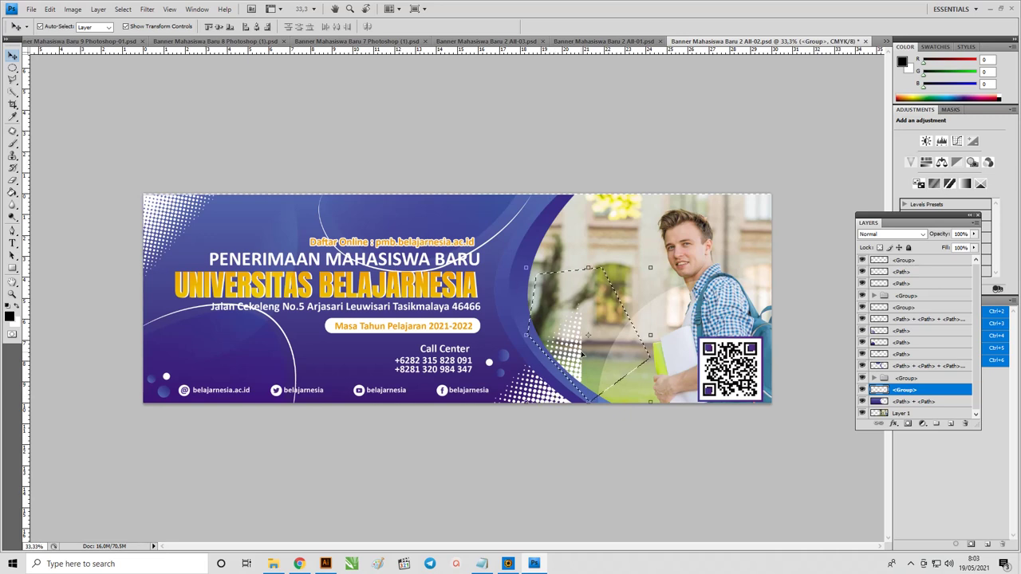
pyautogui.press('Delete')
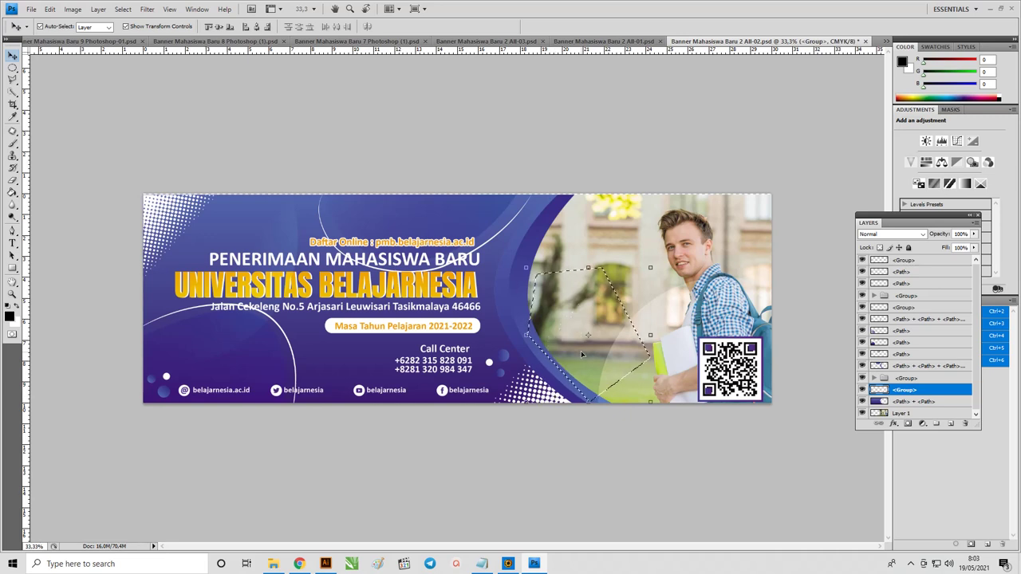
pyautogui.hotkey('ctrl', 'z')
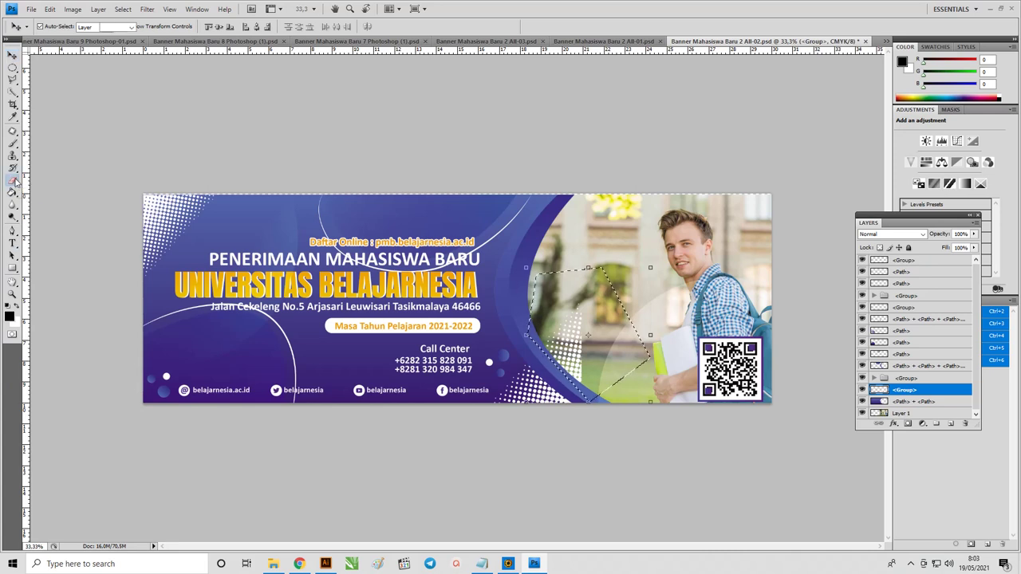
pyautogui.click(13, 181)
pyautogui.moveTo(564, 351); pyautogui.dragTo(556, 348)
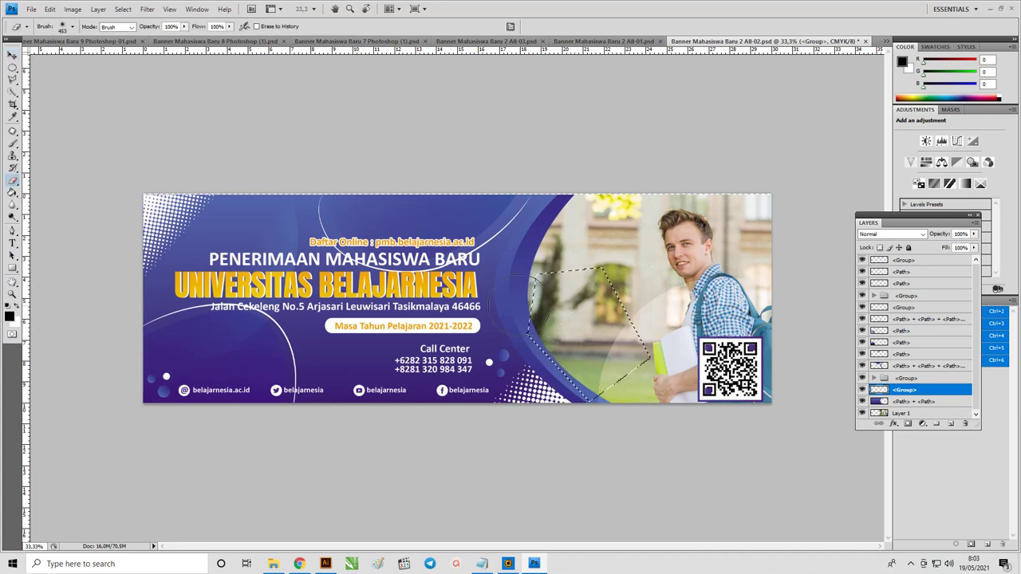
pyautogui.click(13, 55)
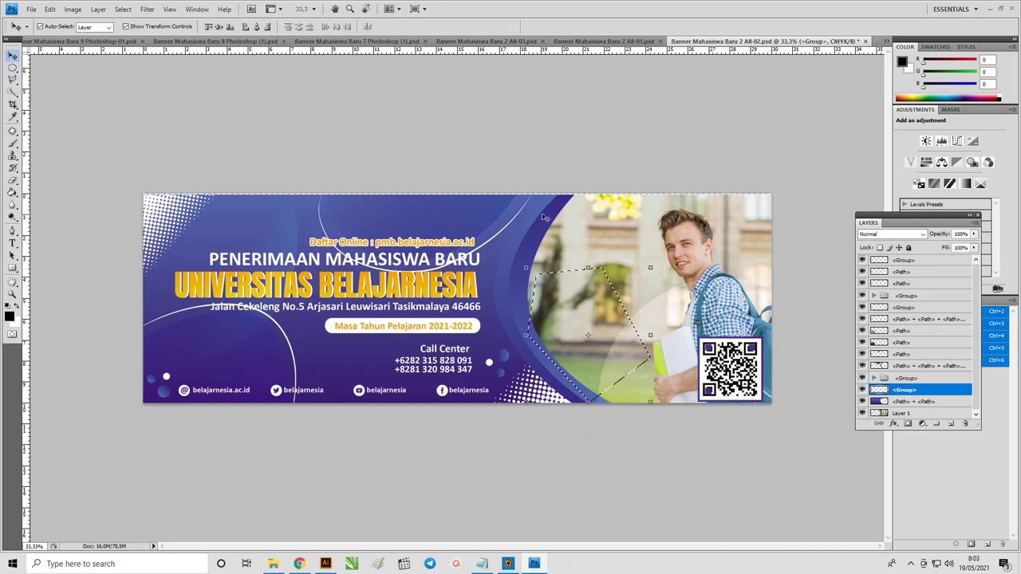
pyautogui.hotkey('ctrl', 'd')
# Step: Select the QR code layer group and apply an unchanged free transform
pyautogui.click(572, 173)
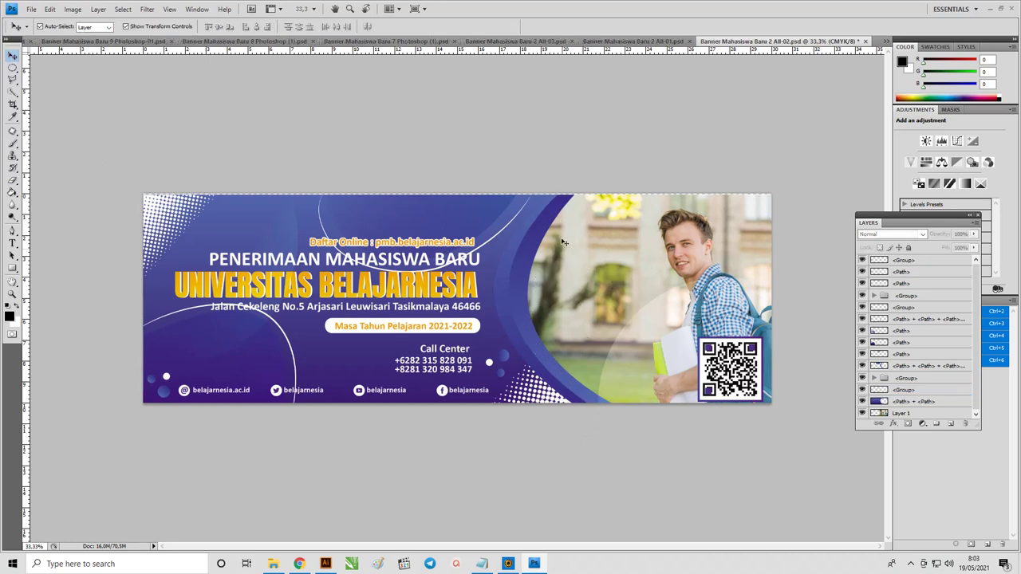
pyautogui.click(729, 355)
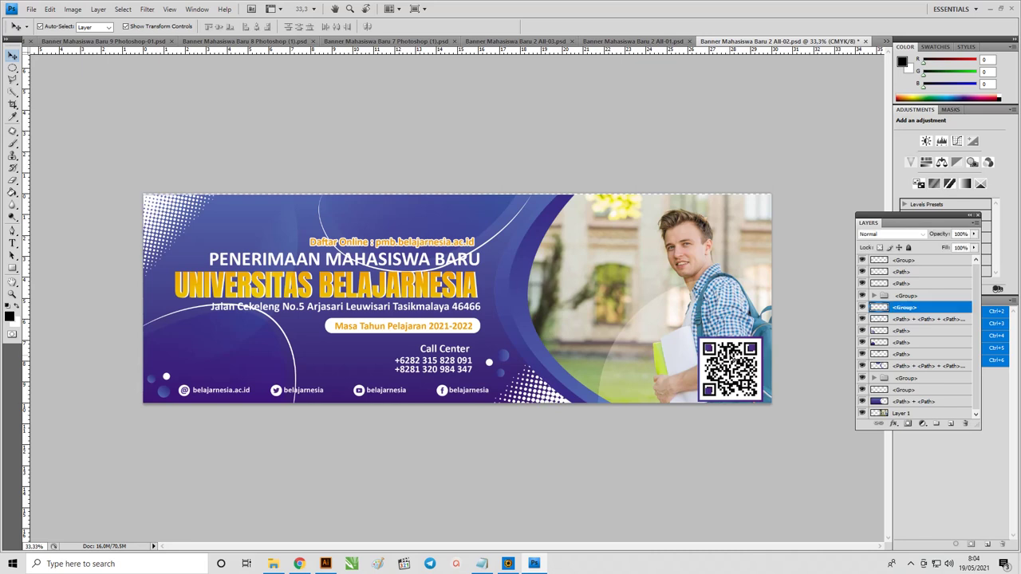
pyautogui.hotkey('ctrl', 't')
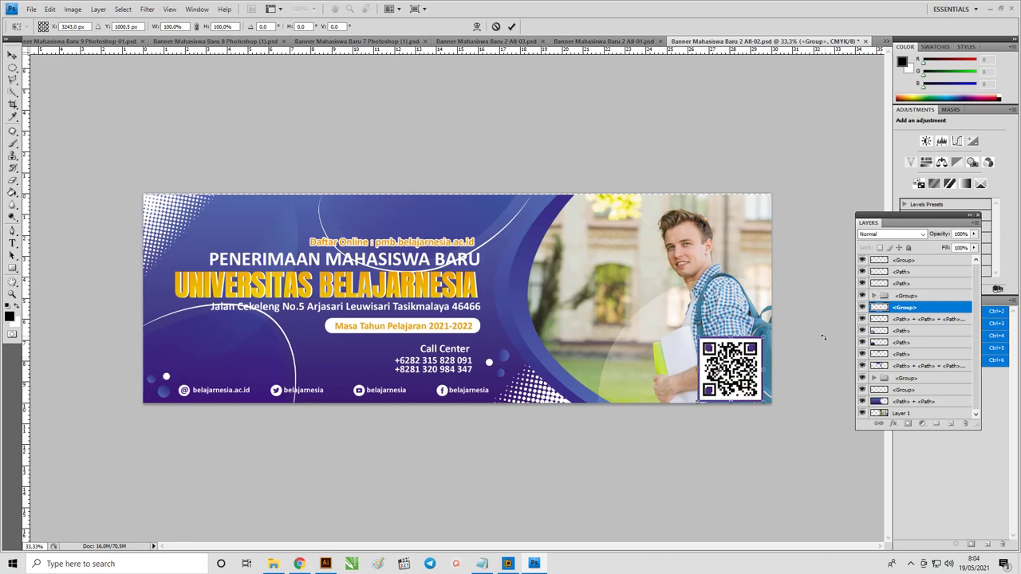
pyautogui.press('Return')
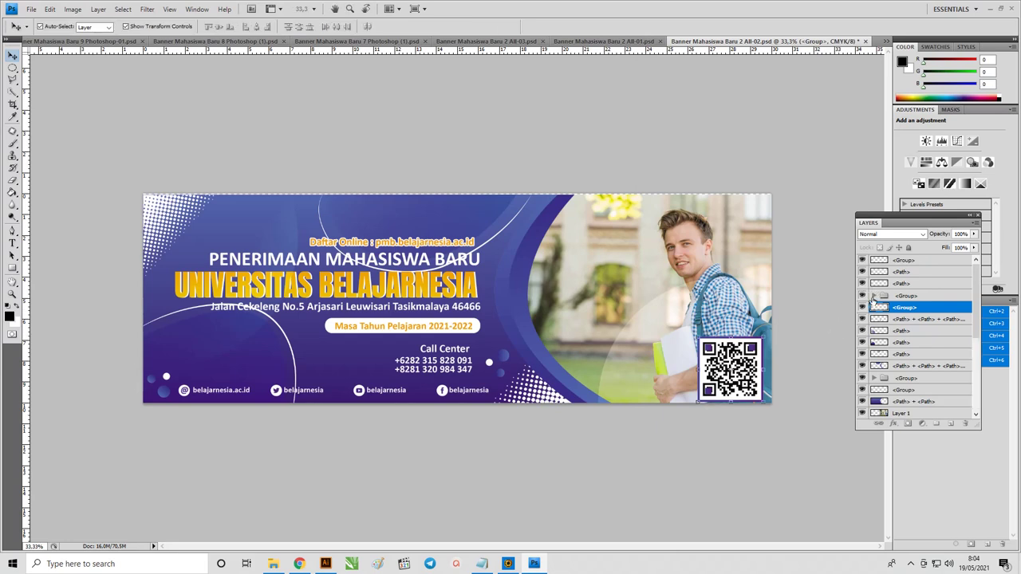
# Step: Expand the text group, enlarge the Layers panel, and select the university title sub-groups
pyautogui.click(873, 296)
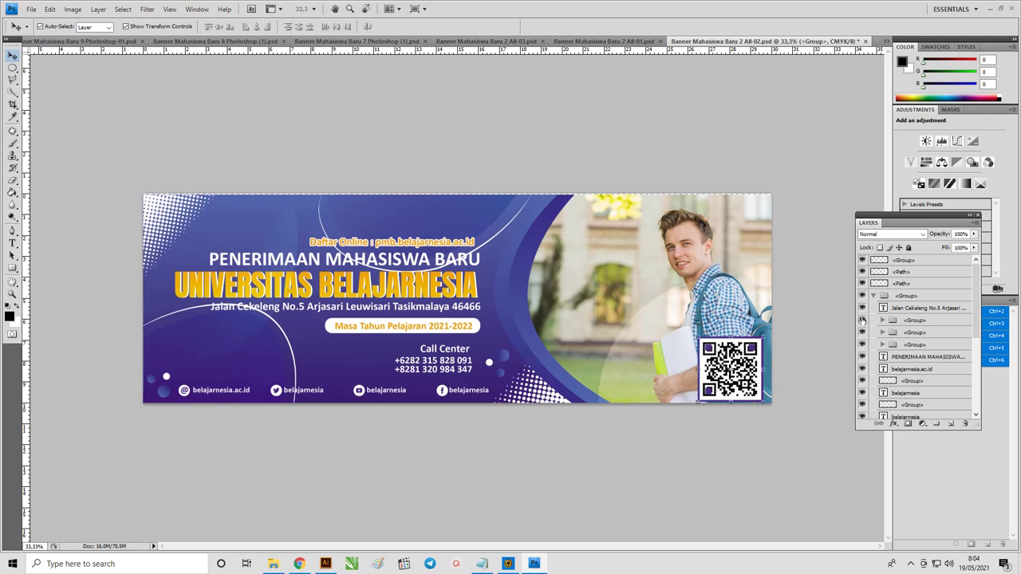
pyautogui.moveTo(908, 219); pyautogui.dragTo(835, 202)
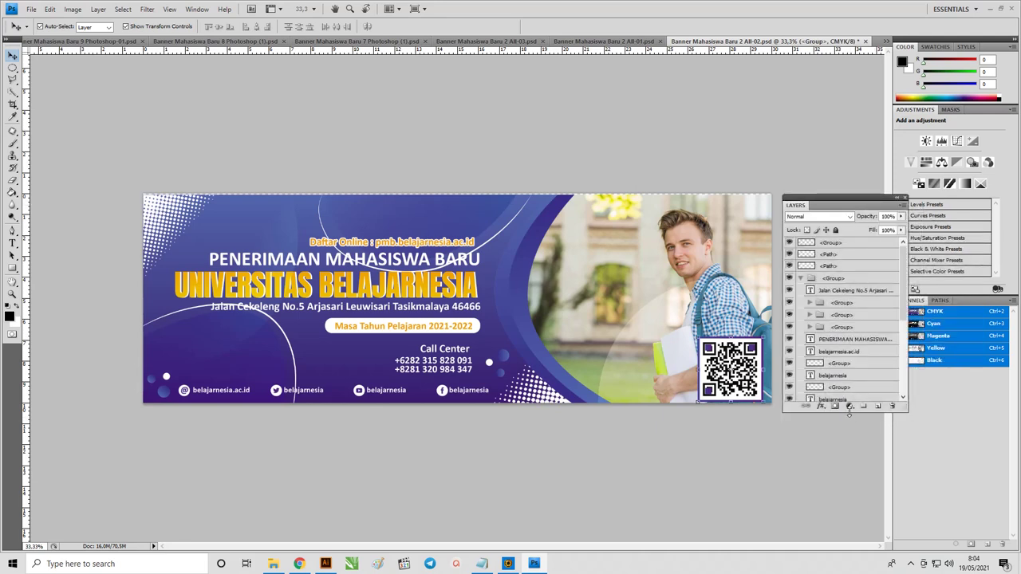
pyautogui.moveTo(851, 412); pyautogui.dragTo(851, 488)
pyautogui.click(829, 304)
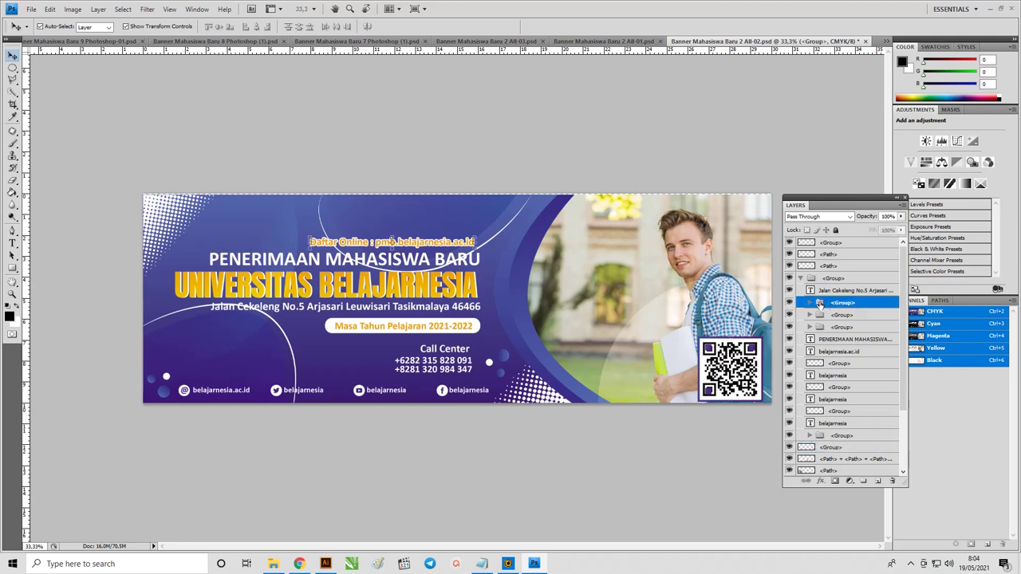
pyautogui.click(835, 318)
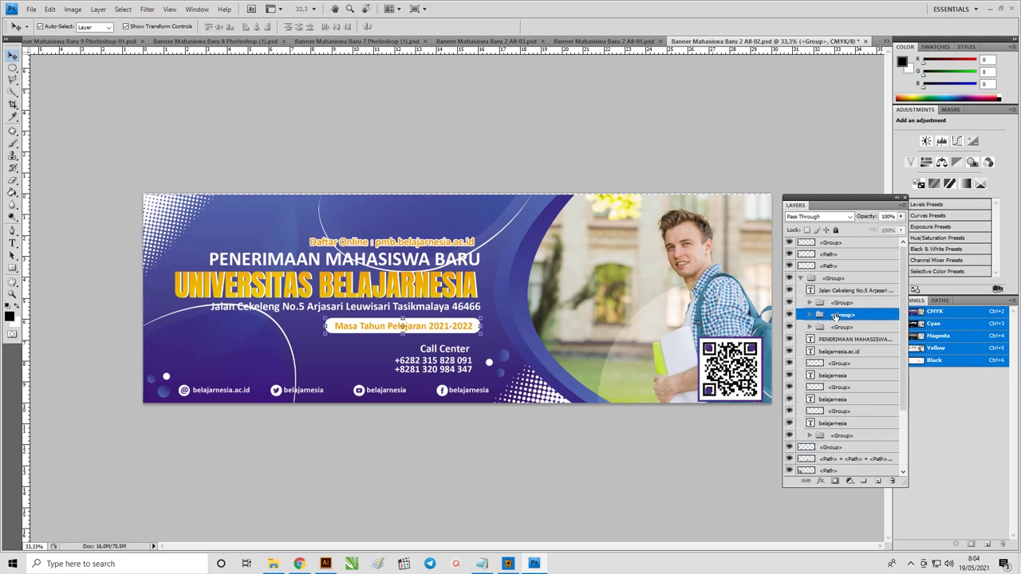
# Step: Edit the Daftar Online web address, changing pmb to ppbd
pyautogui.click(810, 303)
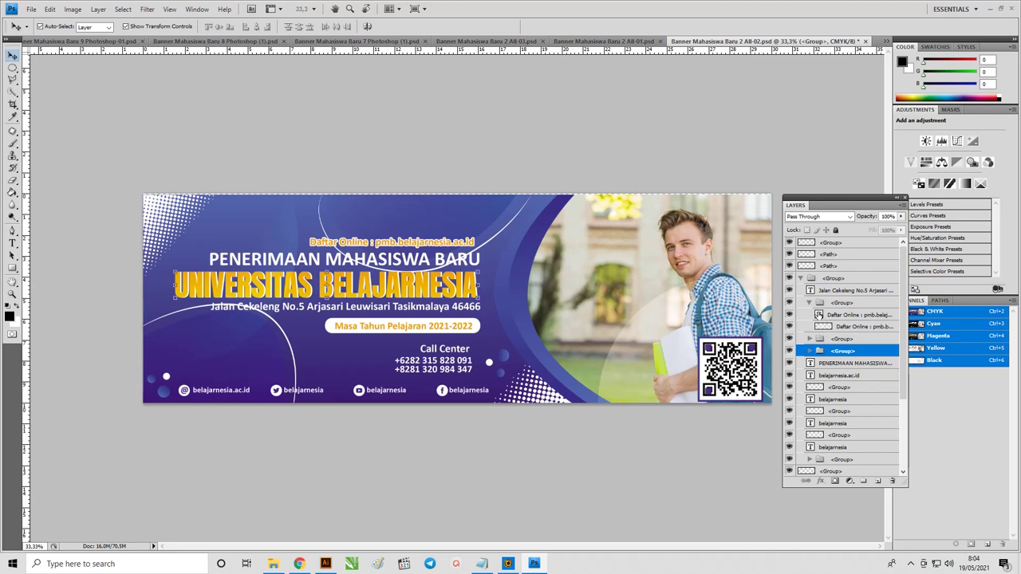
pyautogui.doubleClick(818, 315)
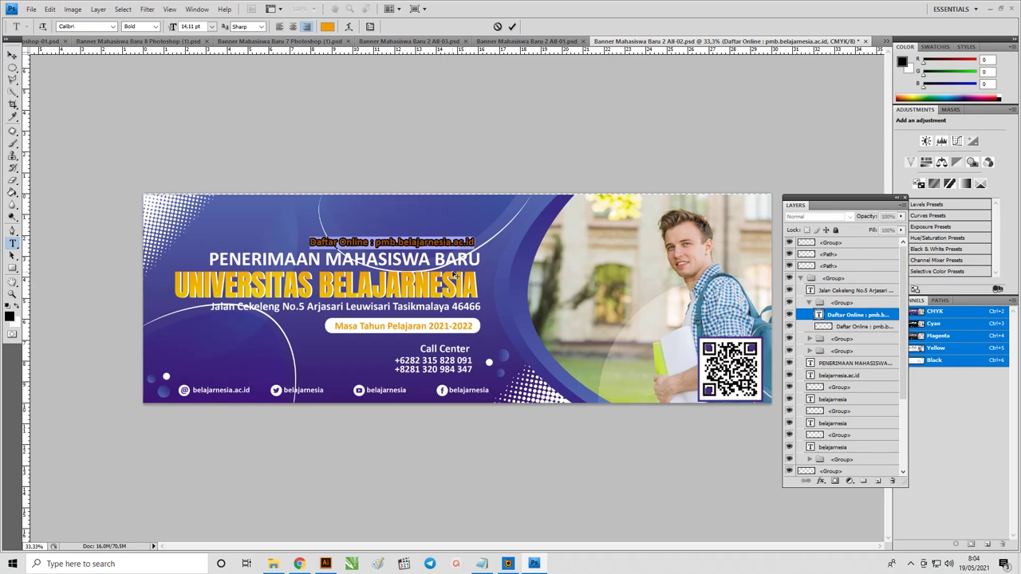
pyautogui.click(368, 244)
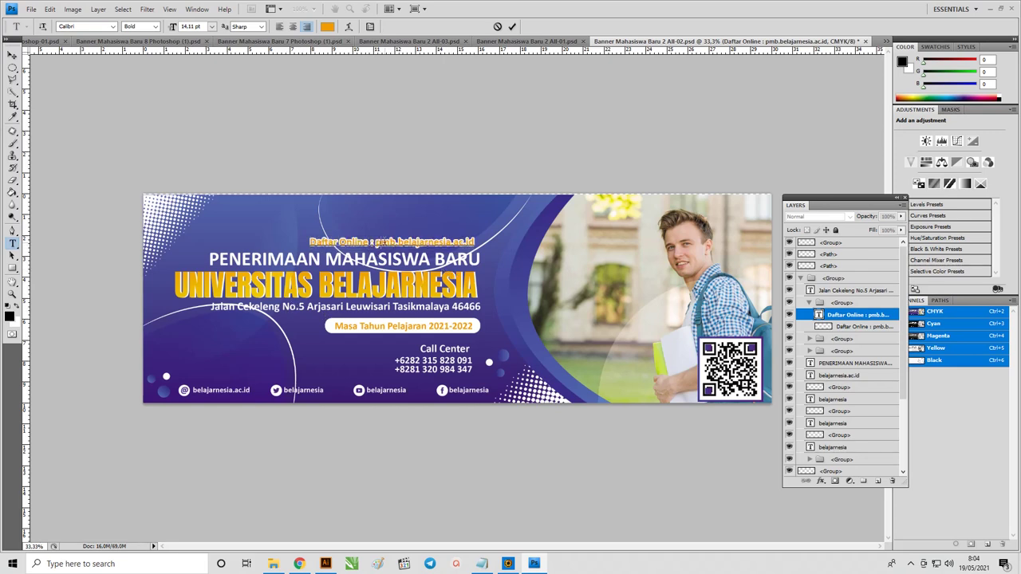
pyautogui.doubleClick(381, 240)
pyautogui.click(383, 242)
pyautogui.moveTo(382, 241); pyautogui.dragTo(309, 242)
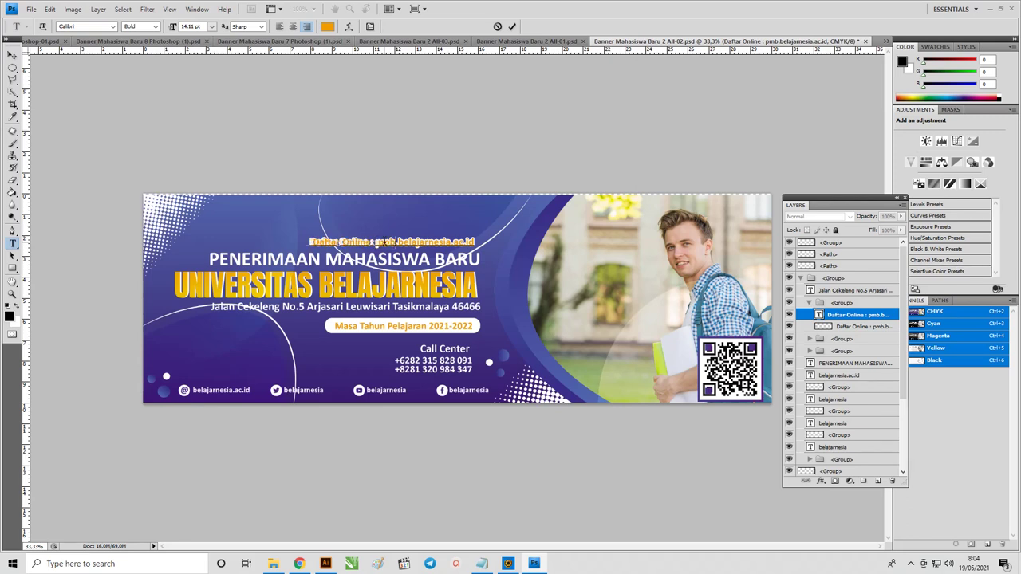
pyautogui.click(12, 54)
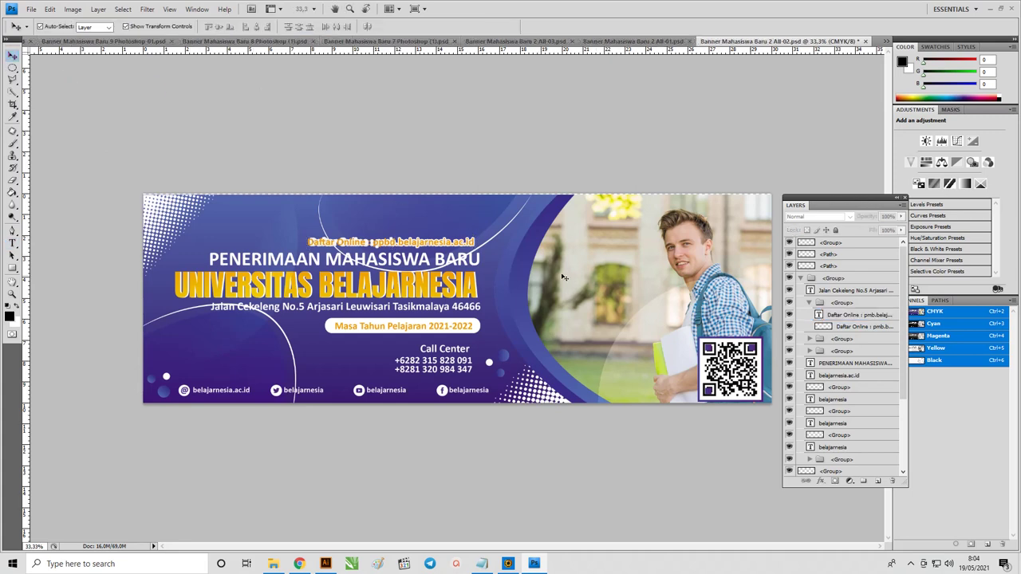
# Step: Nudge the orange Daftar Online line up and delete its duplicate copy layer
pyautogui.click(459, 247)
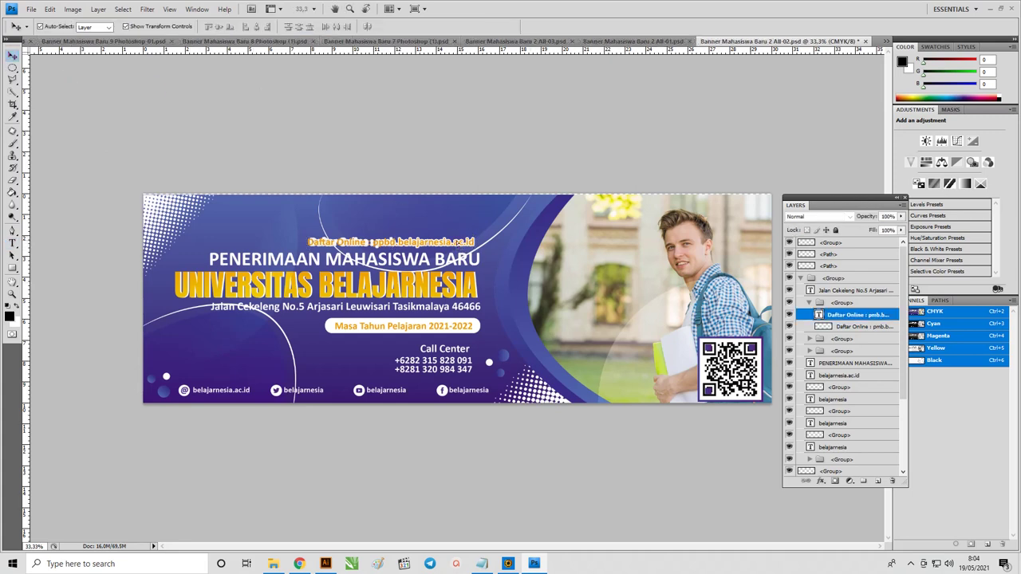
pyautogui.press('Up')
pyautogui.press('Up')
pyautogui.press('Up')
pyautogui.press('Up')
pyautogui.press('Up')
pyautogui.press('Up')
pyautogui.hotkey('ctrl', 't')
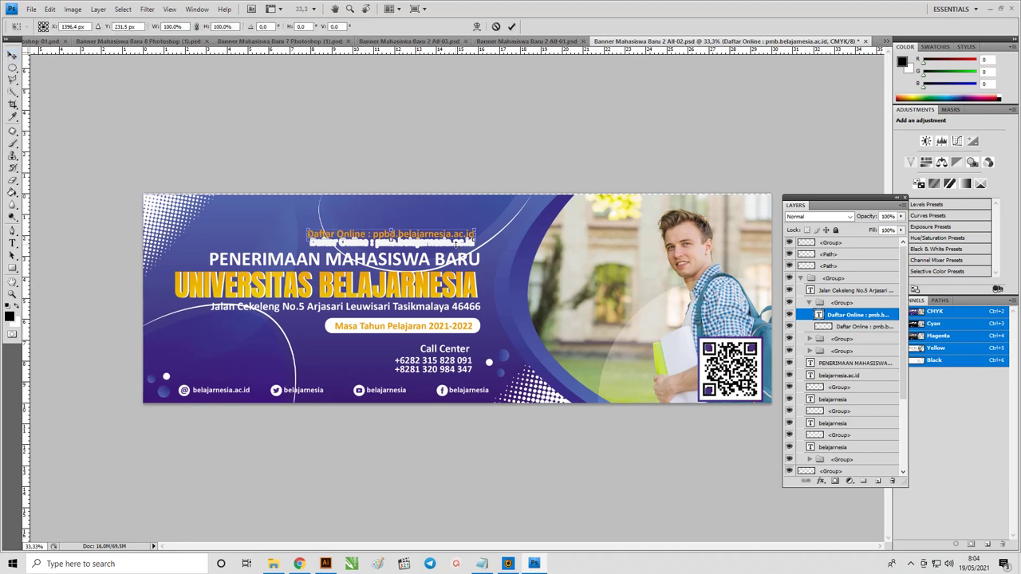
pyautogui.press('Return')
pyautogui.click(459, 249)
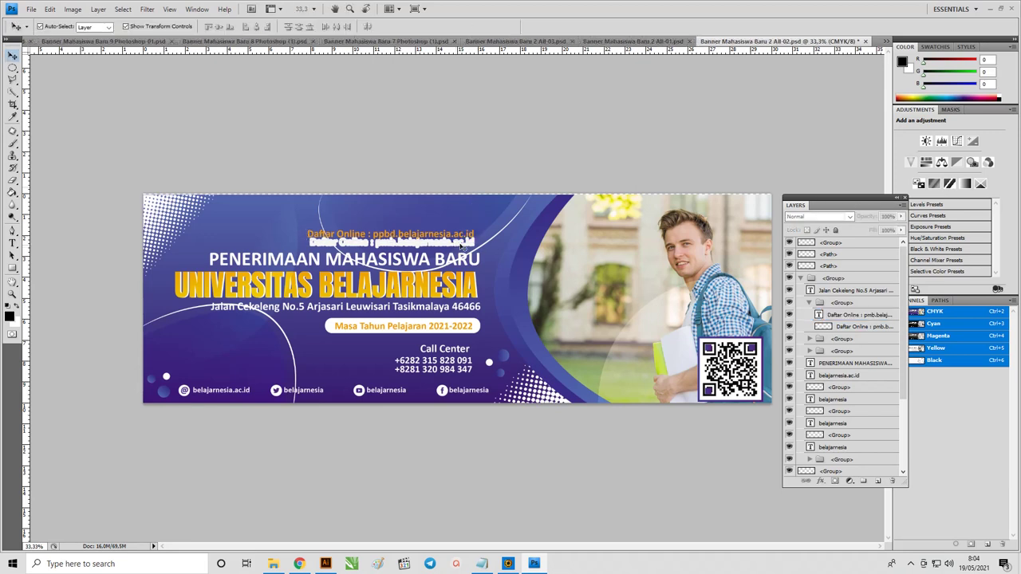
pyautogui.click(459, 249)
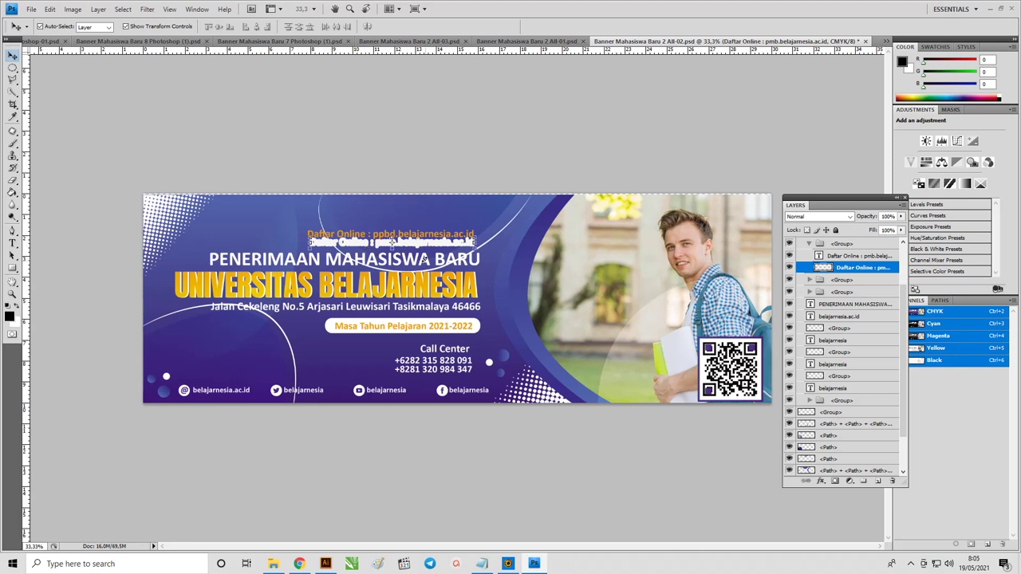
pyautogui.press('Delete')
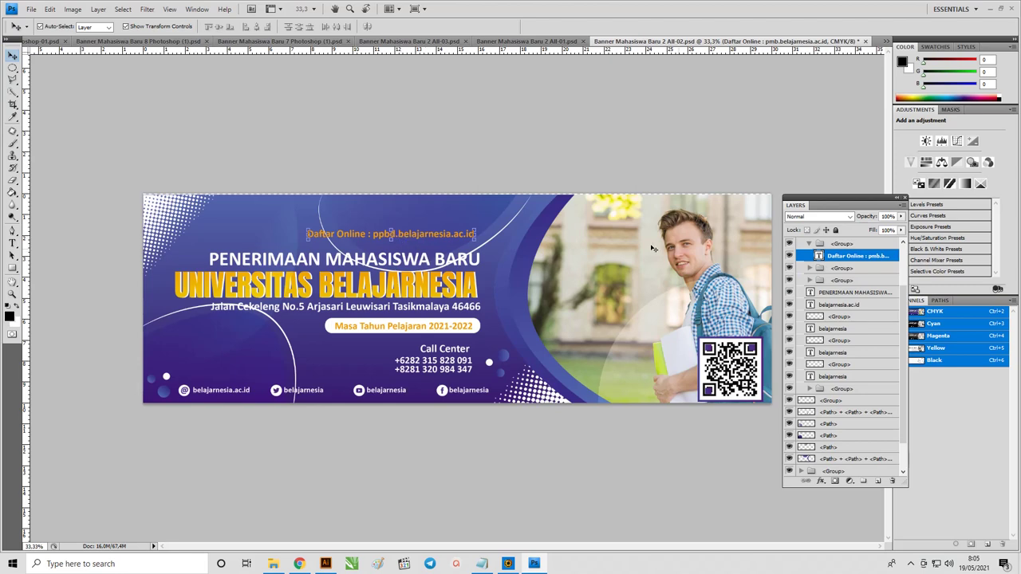
# Step: Enable Stroke in the Daftar Online layer's Blending Options, then close without applying
pyautogui.rightClick(837, 259)
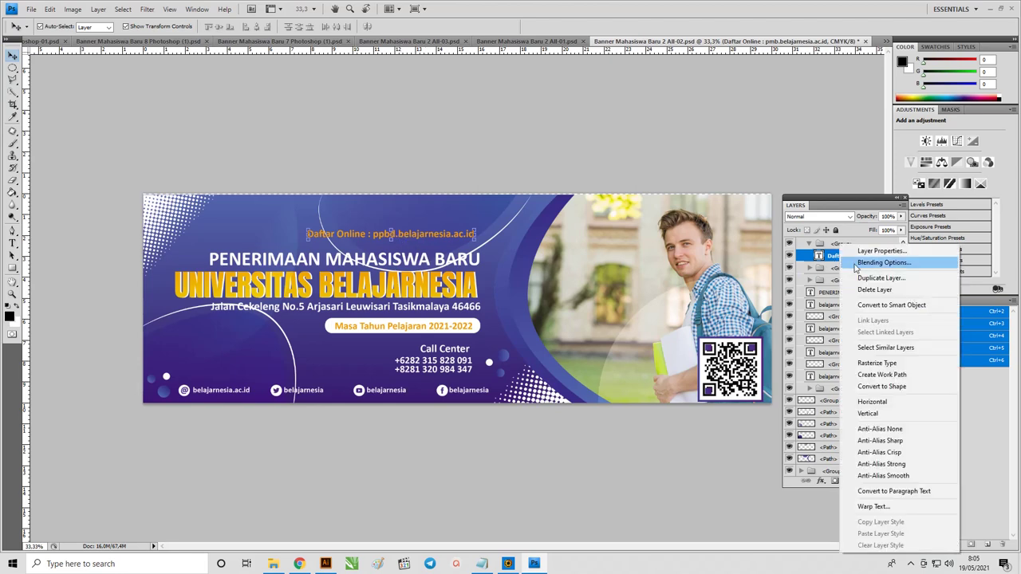
pyautogui.click(854, 263)
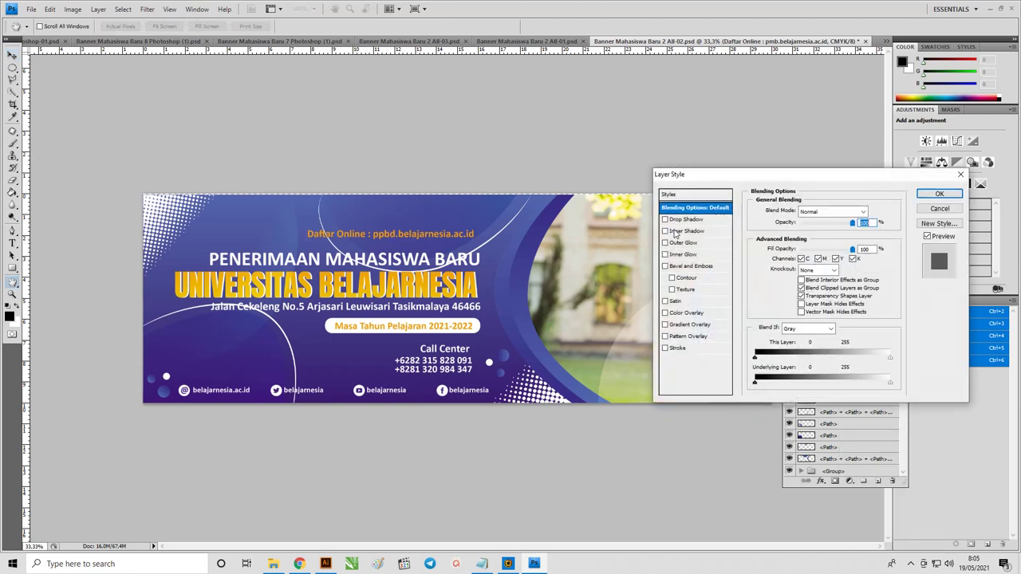
pyautogui.click(665, 349)
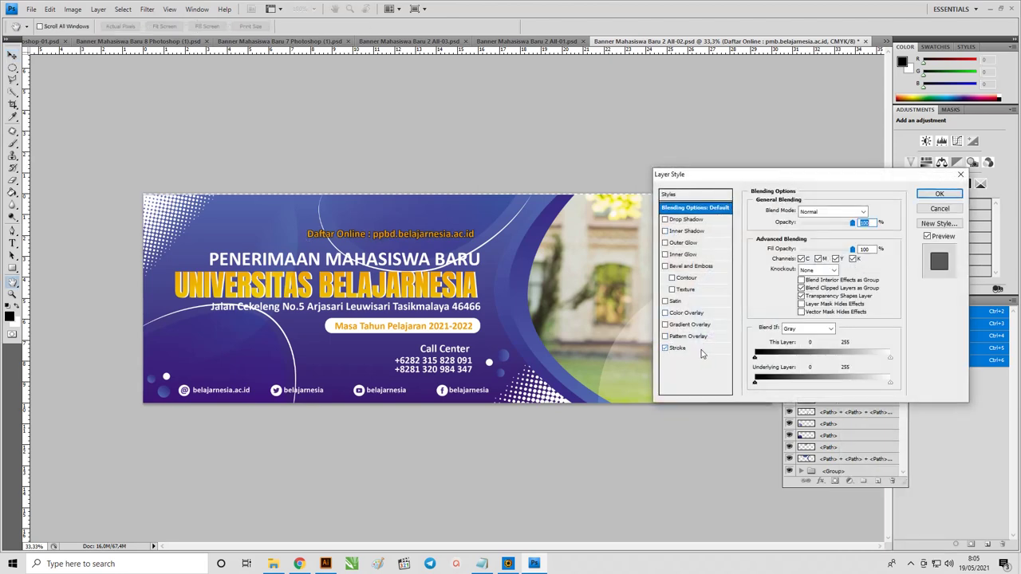
pyautogui.click(701, 351)
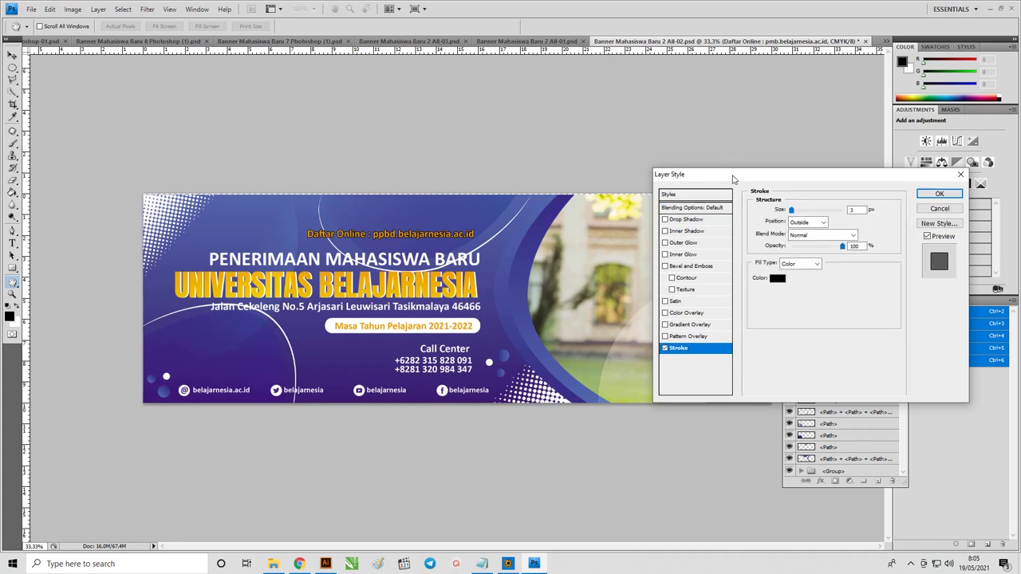
pyautogui.moveTo(733, 179); pyautogui.dragTo(665, 155)
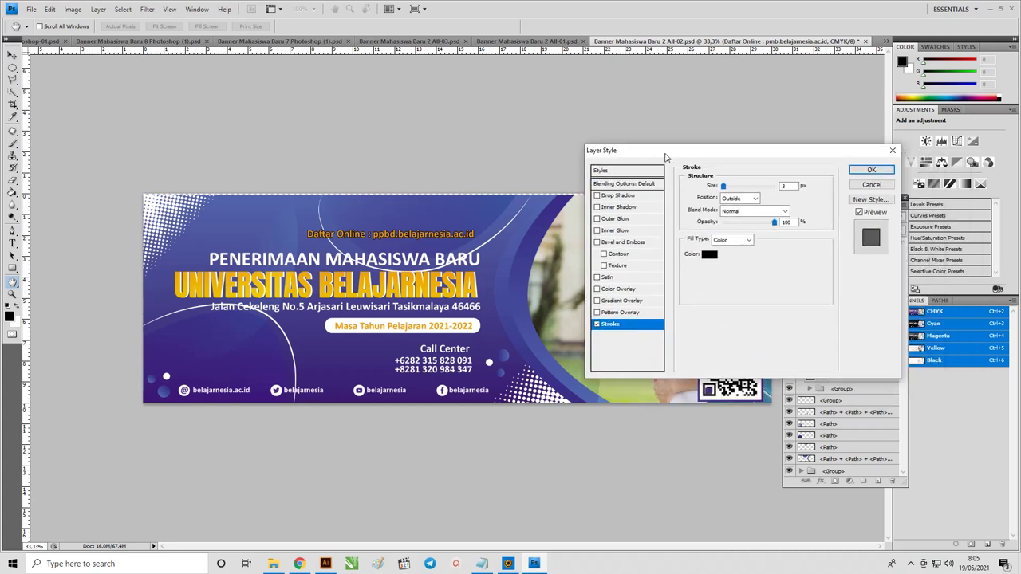
pyautogui.click(870, 171)
# Step: Reopen Blending Options, enable Stroke and set its colour to white (ffffff)
pyautogui.rightClick(874, 260)
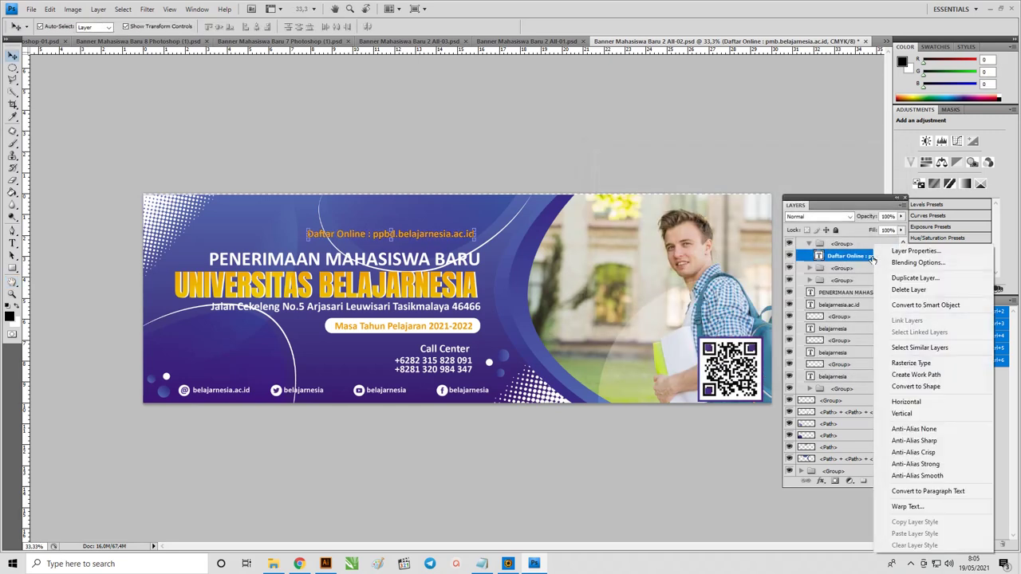
pyautogui.click(887, 265)
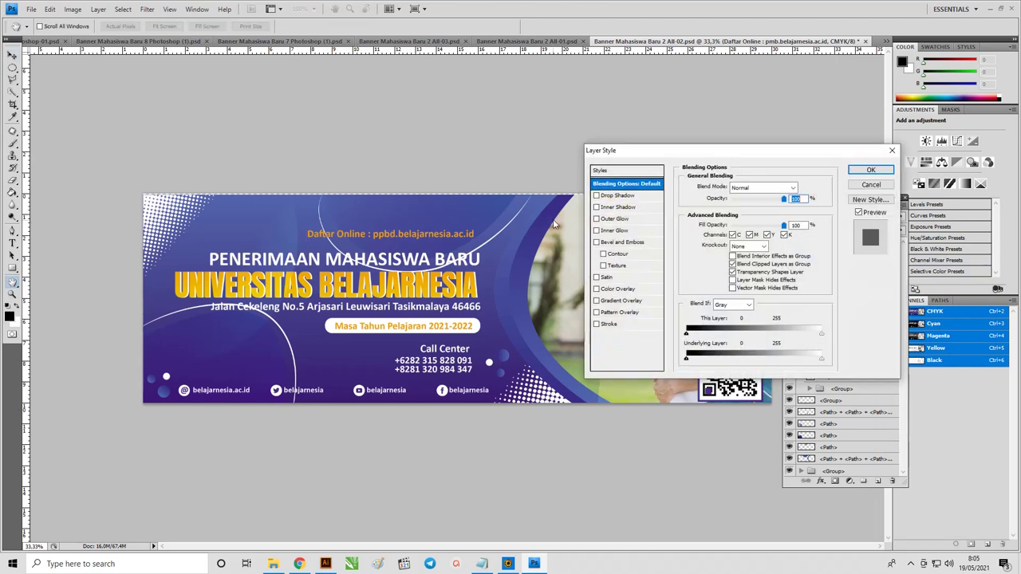
pyautogui.click(597, 325)
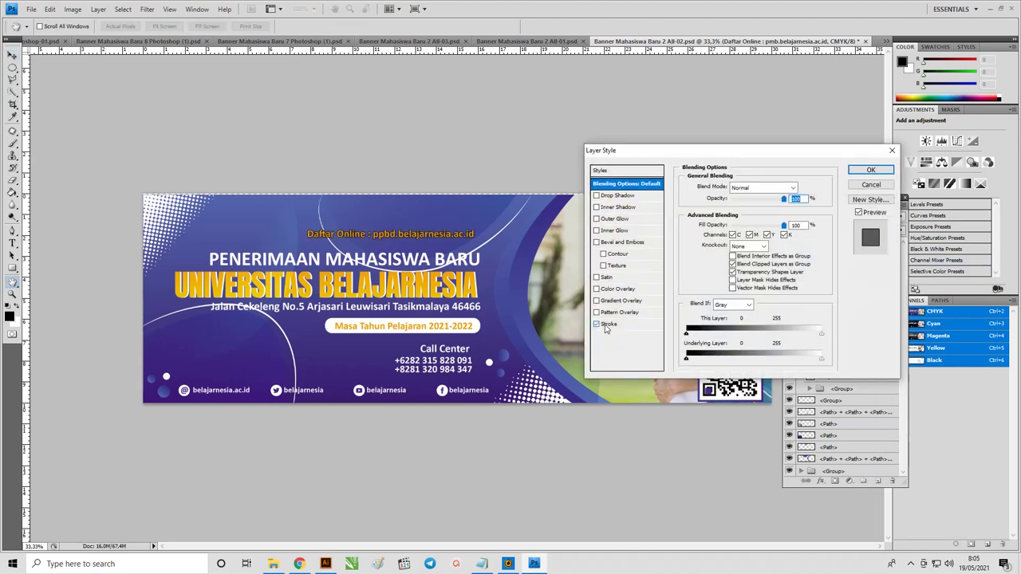
pyautogui.click(650, 325)
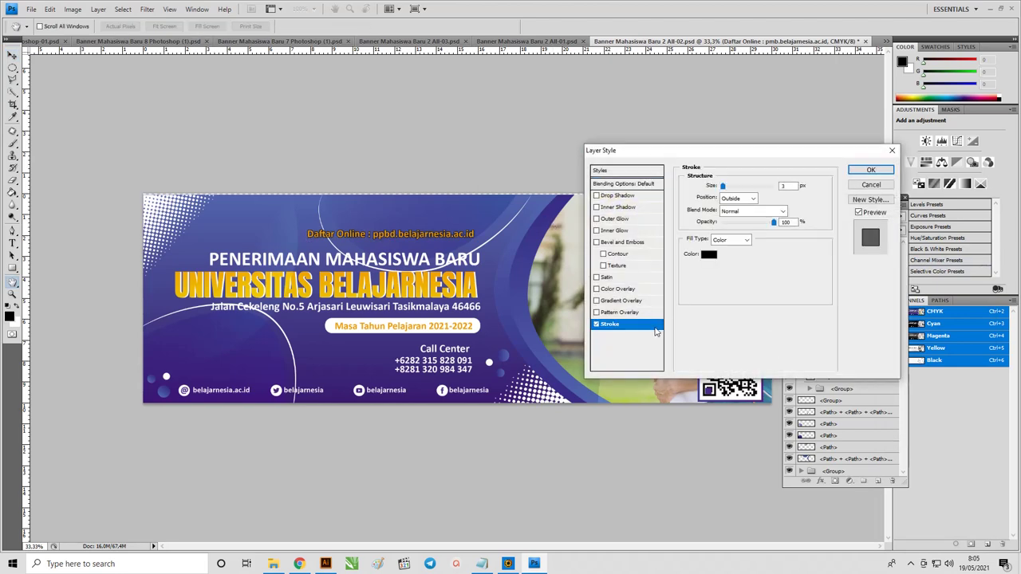
pyautogui.click(710, 253)
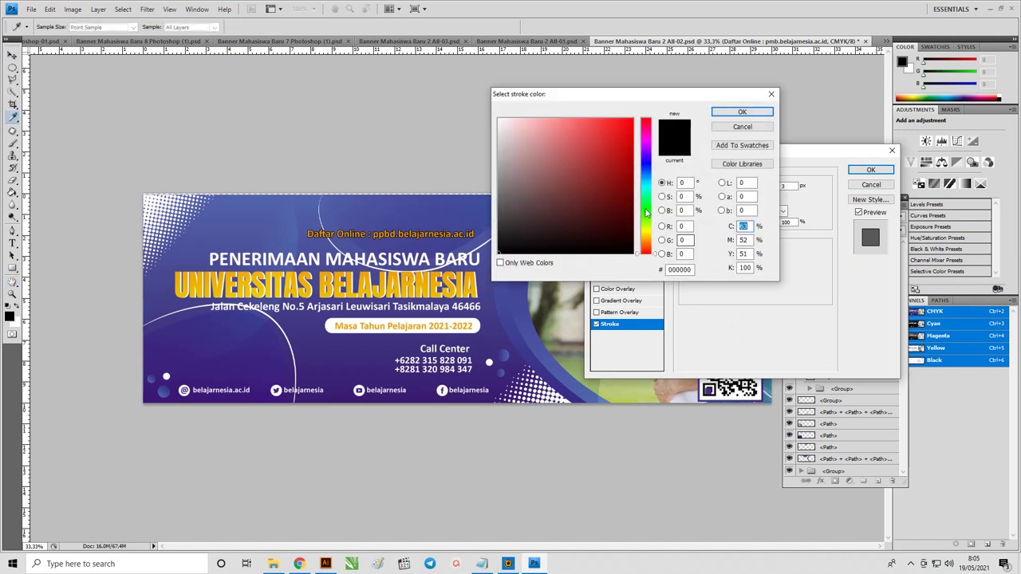
pyautogui.click(498, 120)
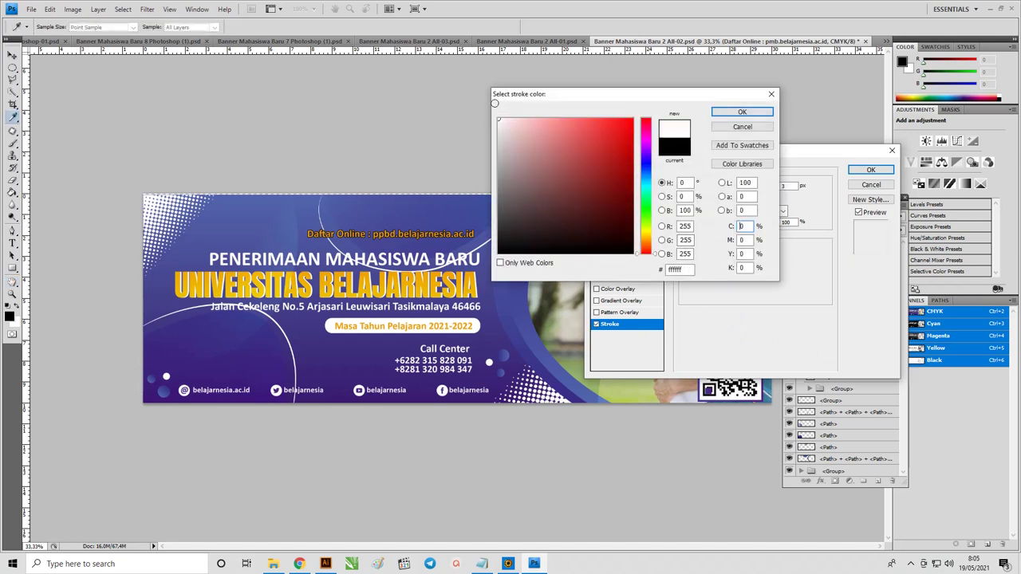
pyautogui.click(743, 114)
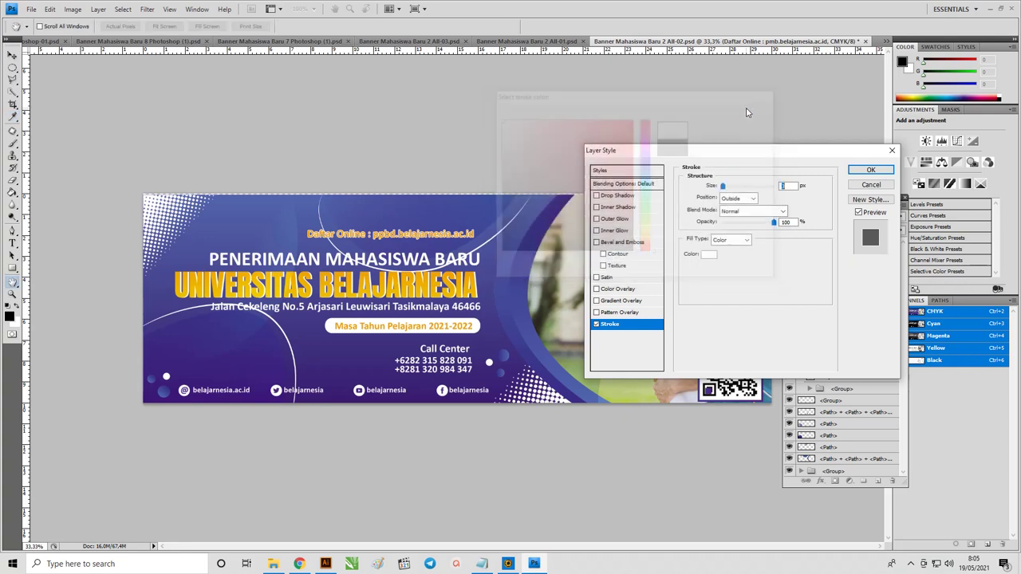
# Step: Set a thin stroke size and apply the white outline
pyautogui.moveTo(726, 186); pyautogui.dragTo(727, 186)
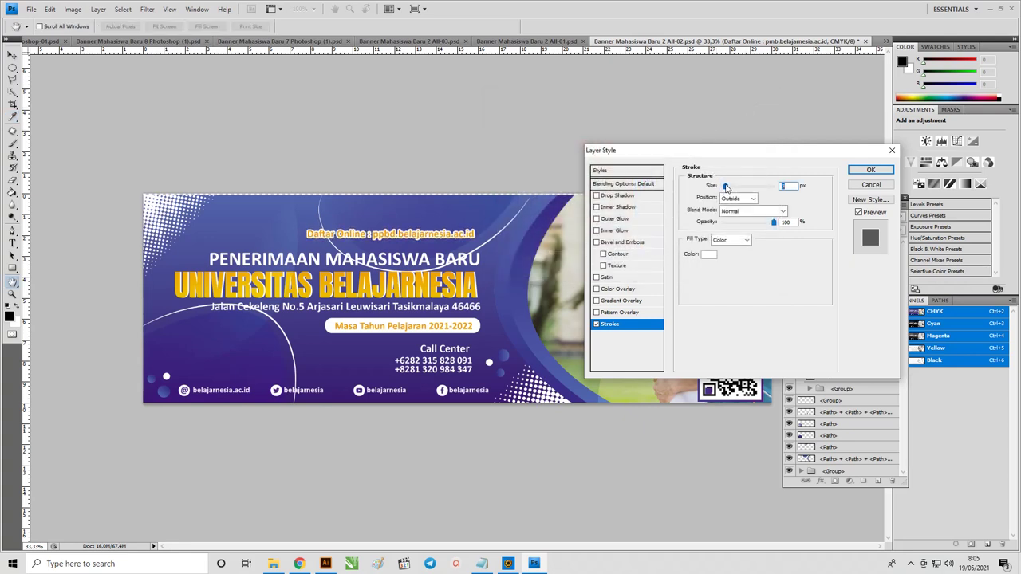
pyautogui.moveTo(720, 150); pyautogui.dragTo(694, 176)
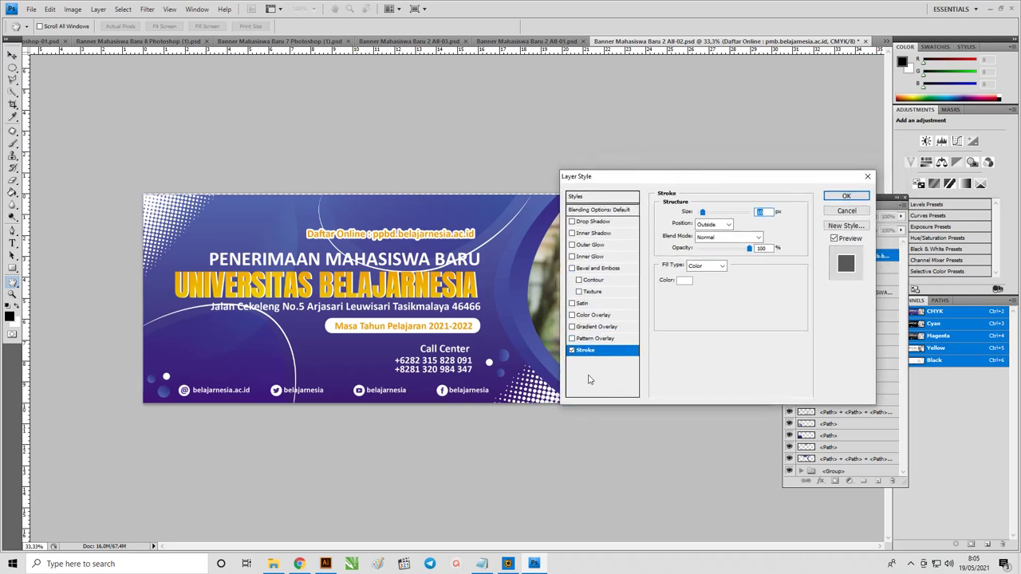
pyautogui.moveTo(702, 212); pyautogui.dragTo(701, 212)
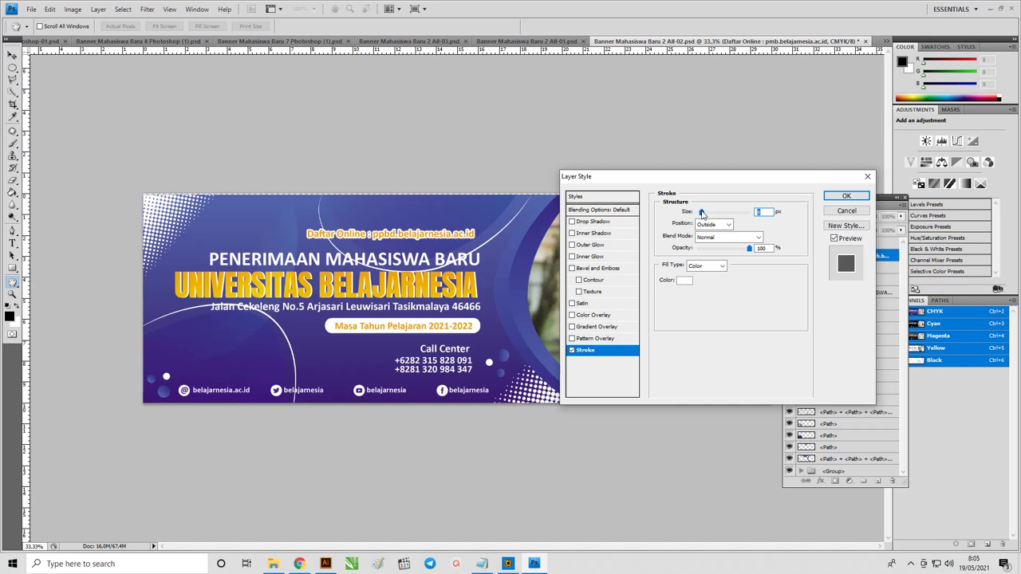
pyautogui.moveTo(702, 183); pyautogui.dragTo(688, 188)
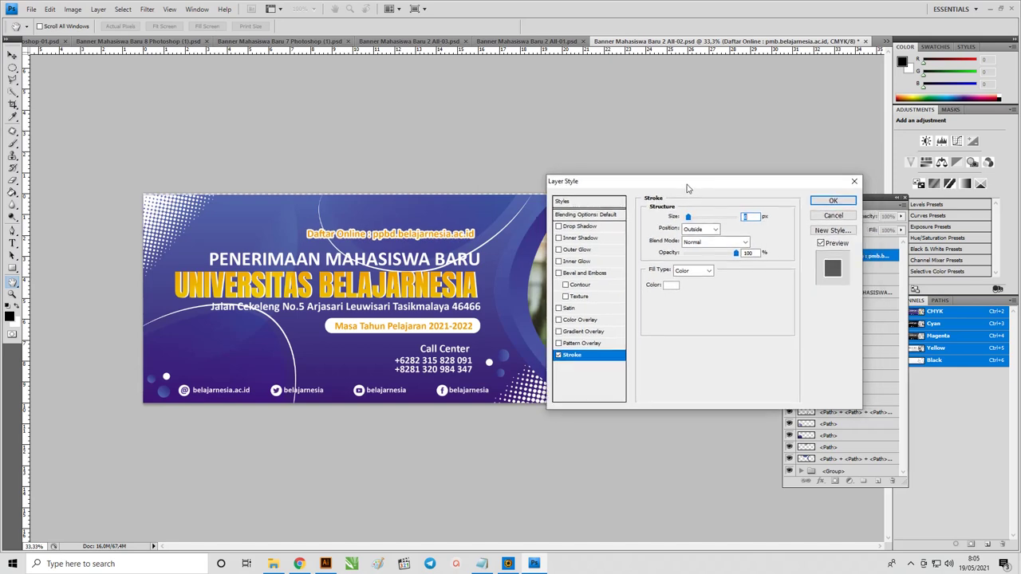
pyautogui.click(833, 200)
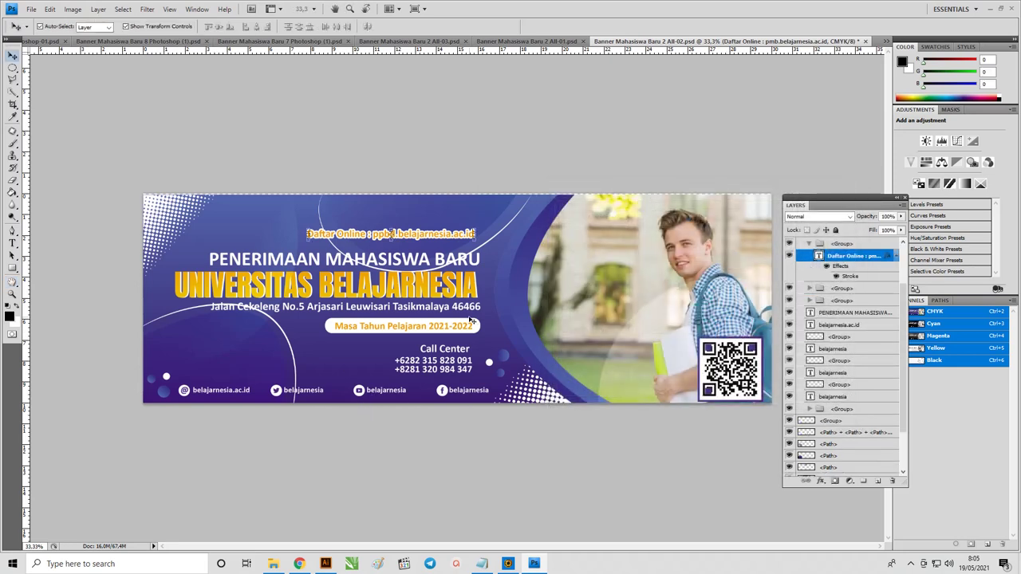
# Step: Toggle group and path layer visibility to identify and select the curve shape layer
pyautogui.click(789, 409)
pyautogui.click(790, 409)
pyautogui.click(789, 408)
pyautogui.scroll(-1, 793, 439)
pyautogui.scroll(-1, 829, 453)
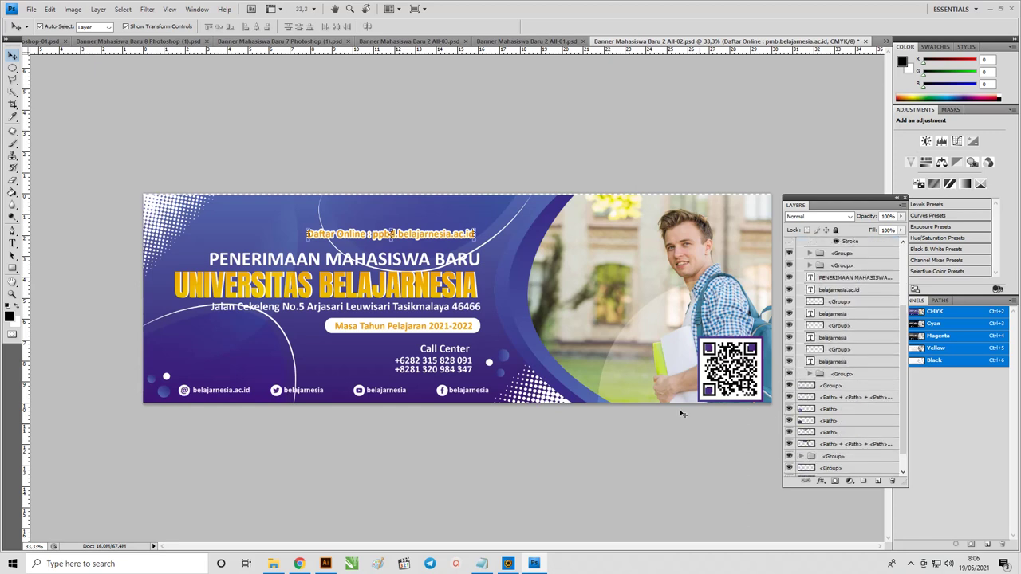
pyautogui.click(789, 444)
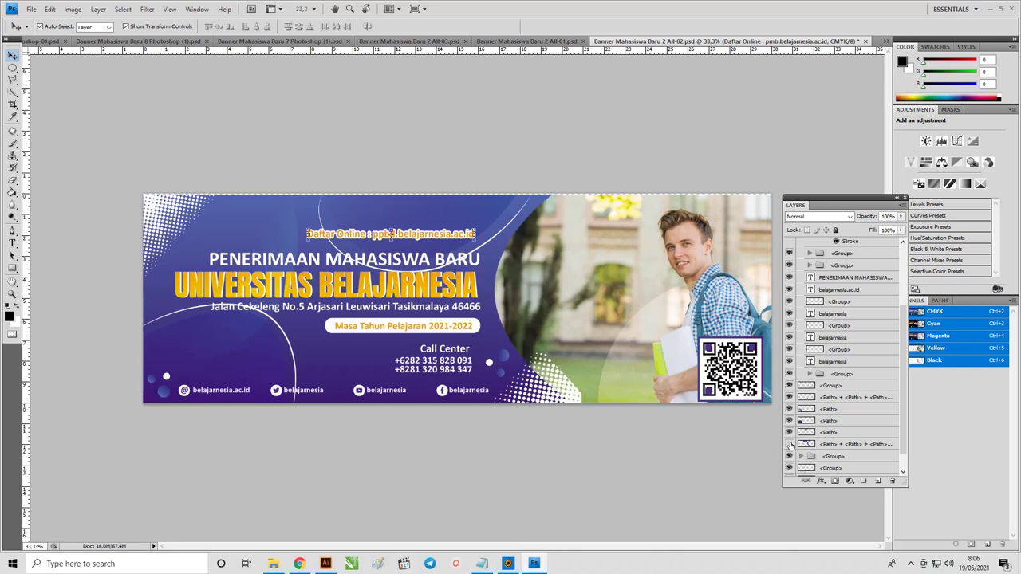
pyautogui.click(789, 444)
pyautogui.click(789, 444)
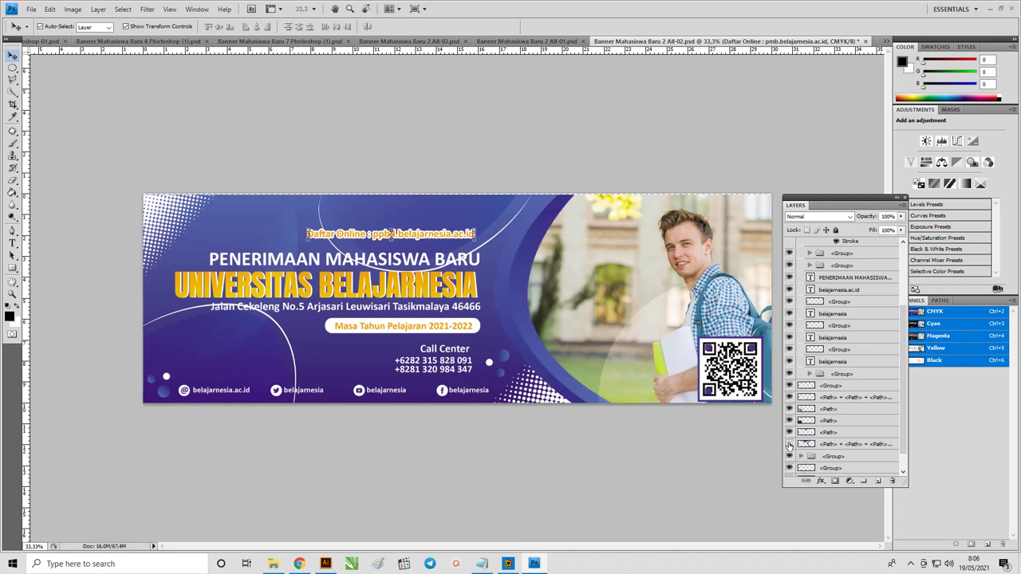
pyautogui.click(789, 444)
pyautogui.click(812, 445)
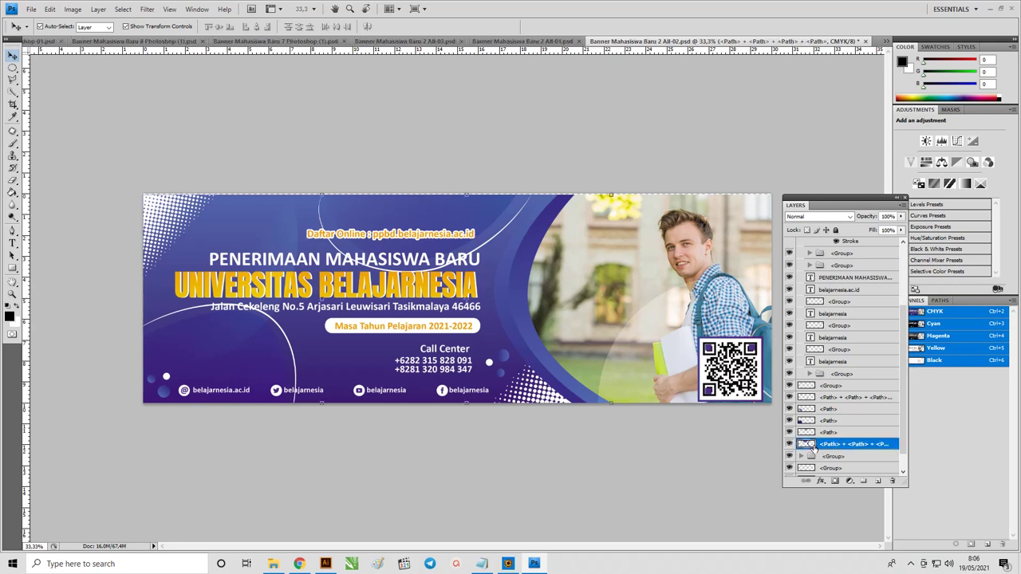
# Step: Try a Drop Shadow on the curve shape layer, then cancel it
pyautogui.rightClick(813, 448)
pyautogui.click(855, 294)
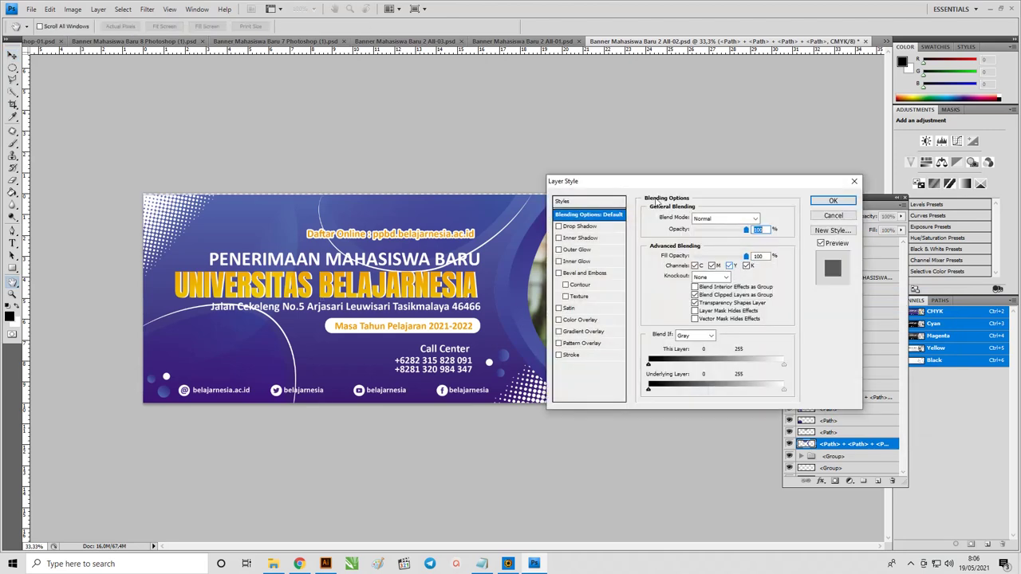
pyautogui.moveTo(657, 184); pyautogui.dragTo(833, 135)
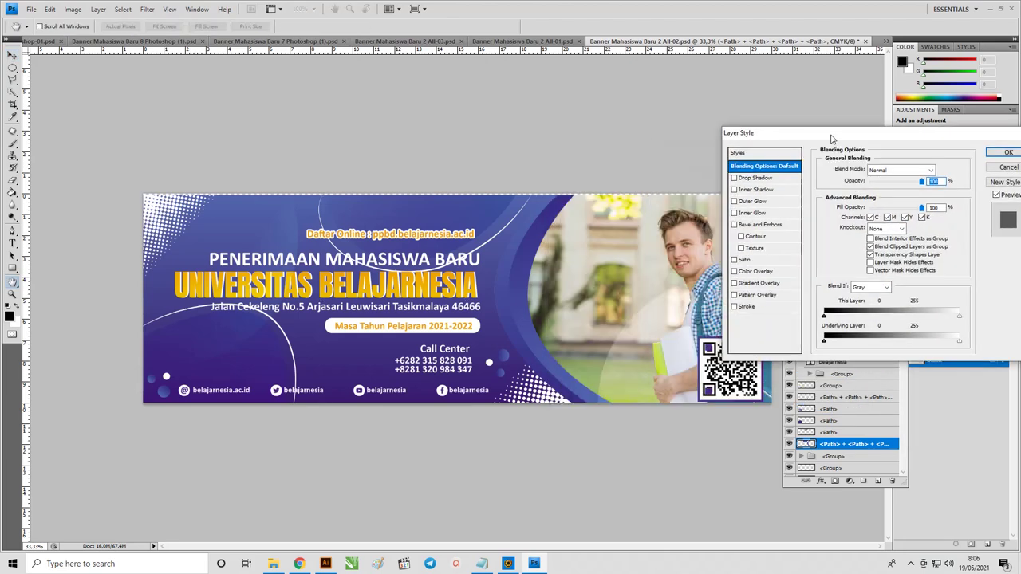
pyautogui.click(734, 178)
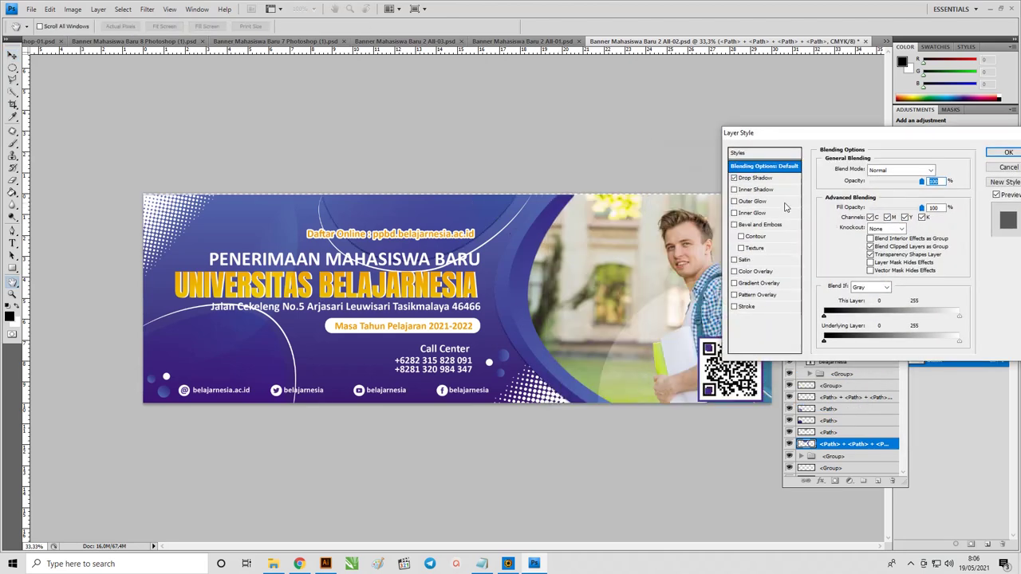
pyautogui.moveTo(939, 138); pyautogui.dragTo(870, 145)
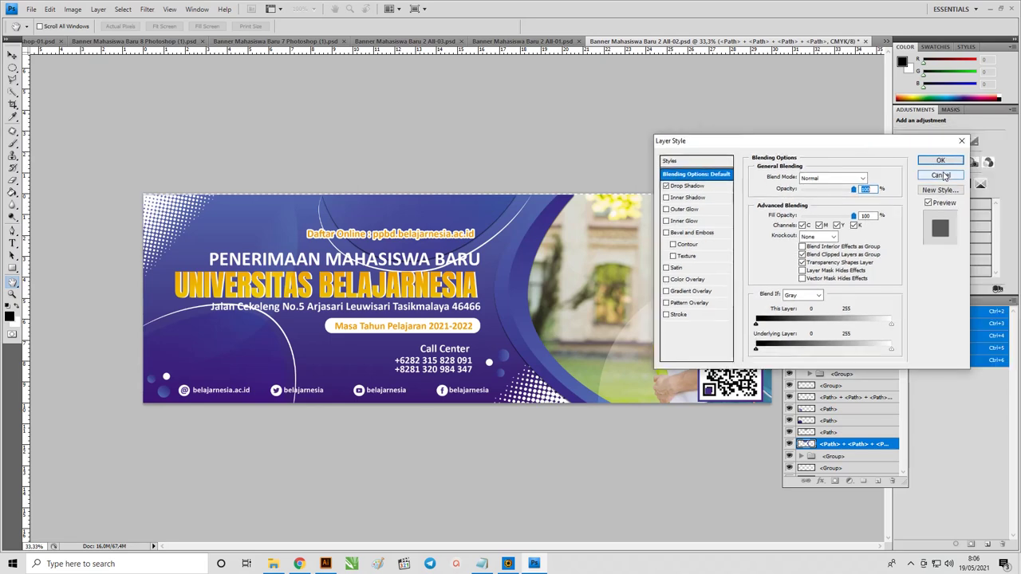
pyautogui.click(942, 176)
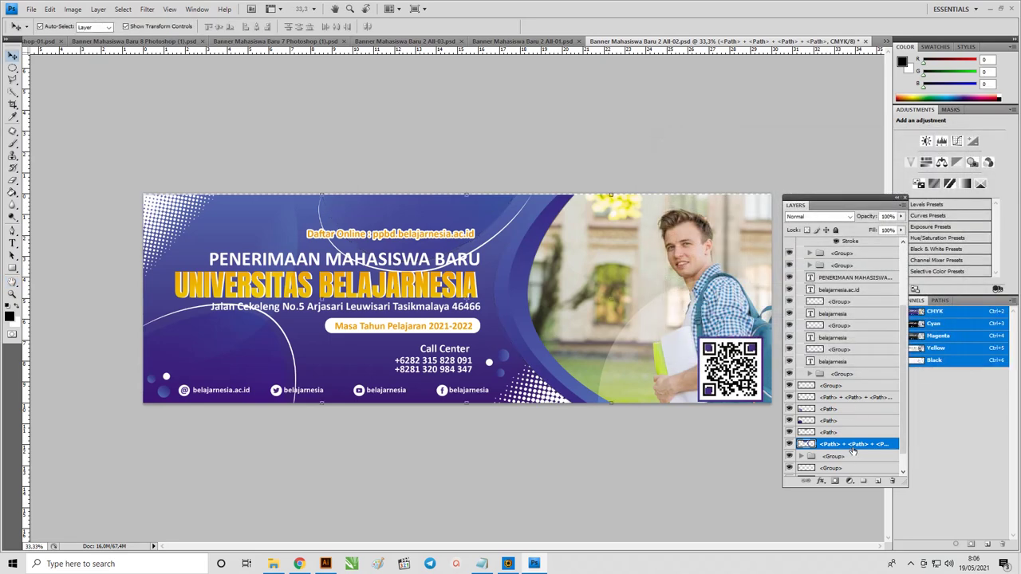
# Step: Try a Gradient Overlay on the curve layer, then cancel it
pyautogui.rightClick(853, 451)
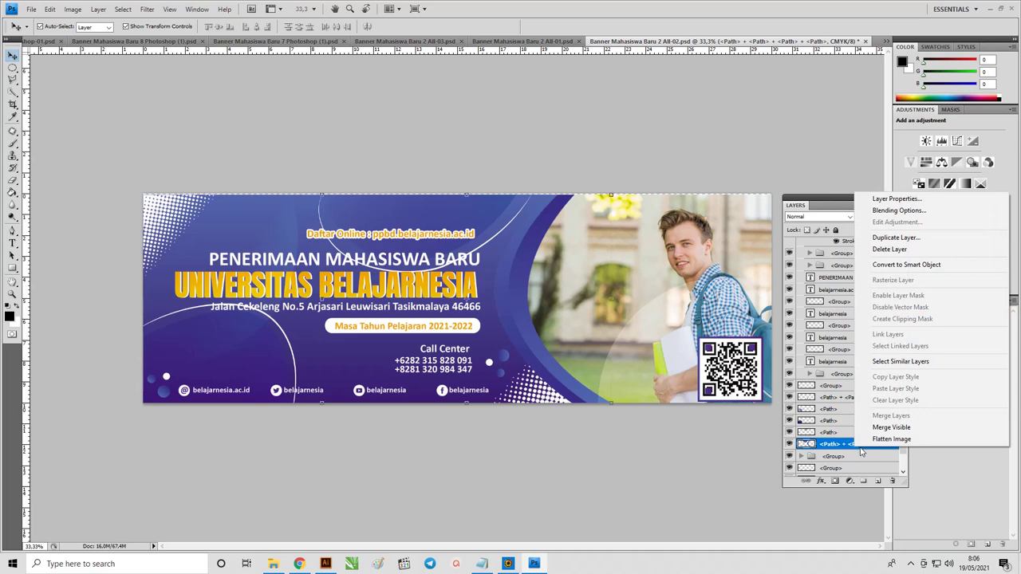
pyautogui.click(885, 212)
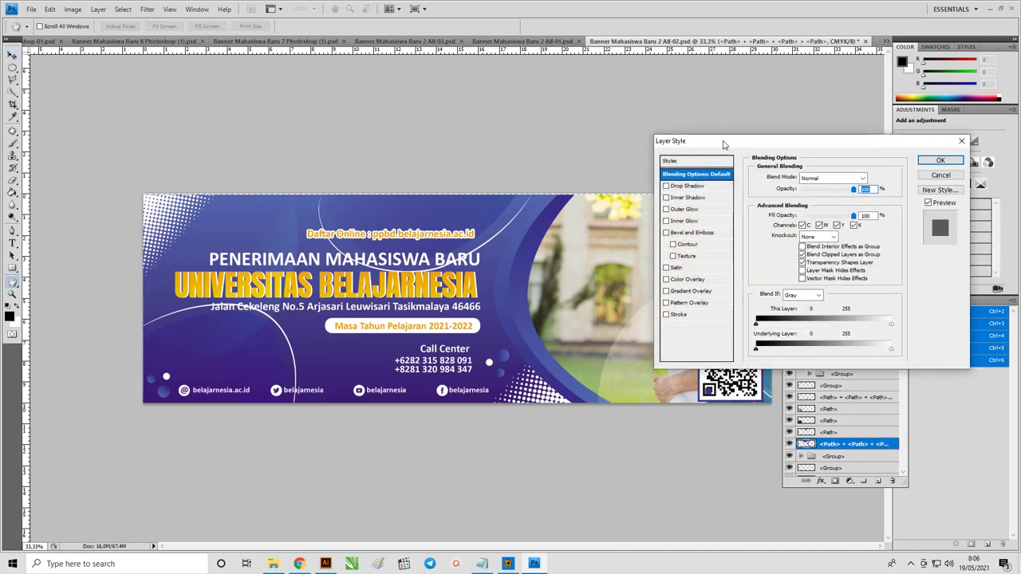
pyautogui.moveTo(724, 144); pyautogui.dragTo(723, 133)
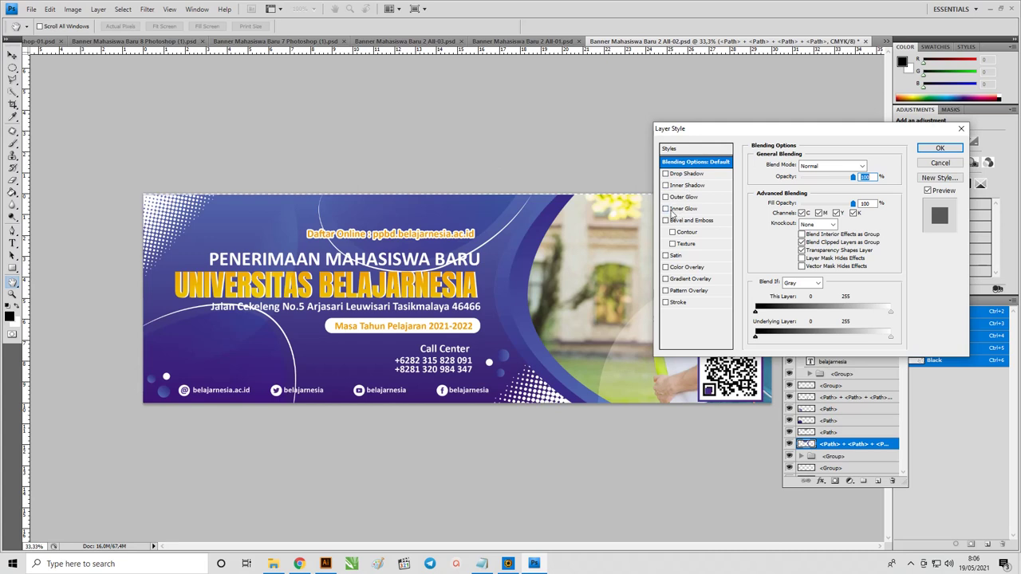
pyautogui.click(665, 280)
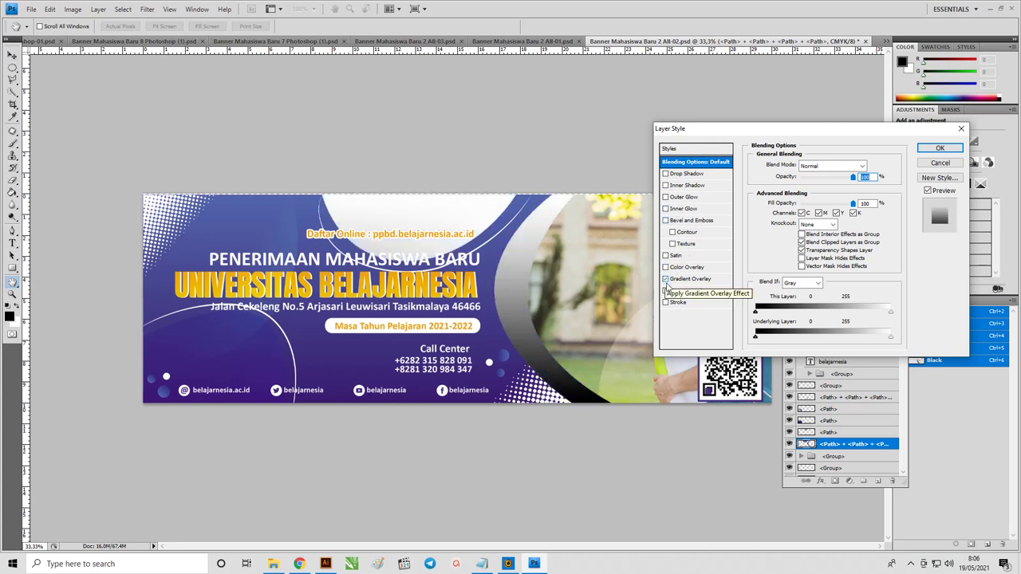
pyautogui.moveTo(496, 259); pyautogui.dragTo(571, 265)
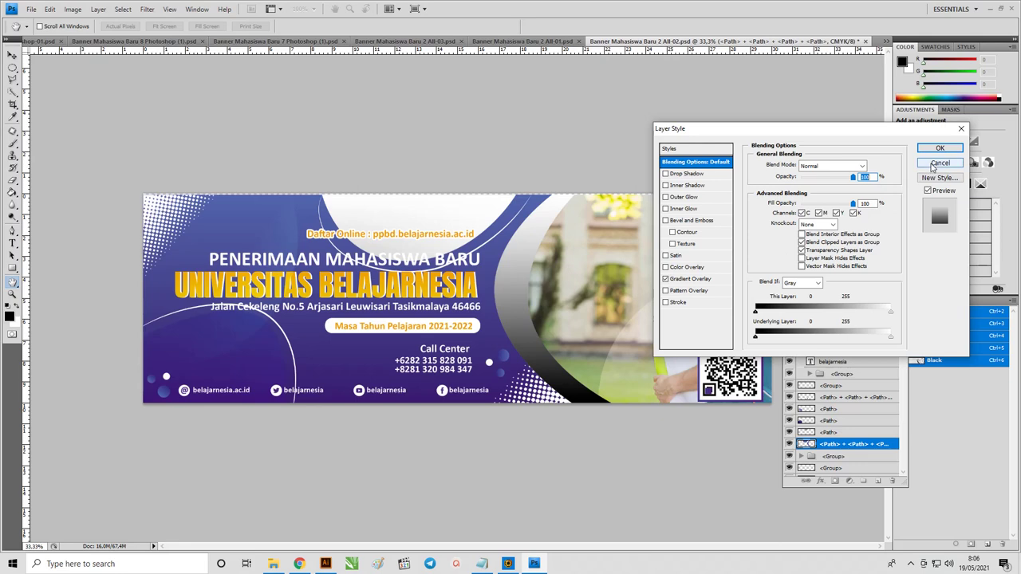
pyautogui.click(939, 163)
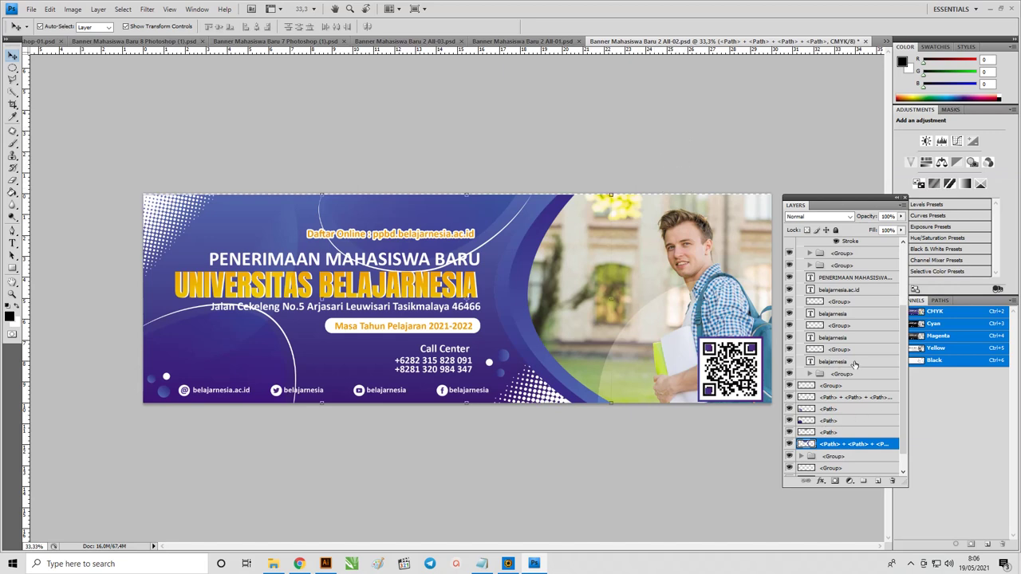
# Step: Add a Hue/Saturation adjustment layer clipped to the curve shape layer
pyautogui.scroll(-1, 818, 365)
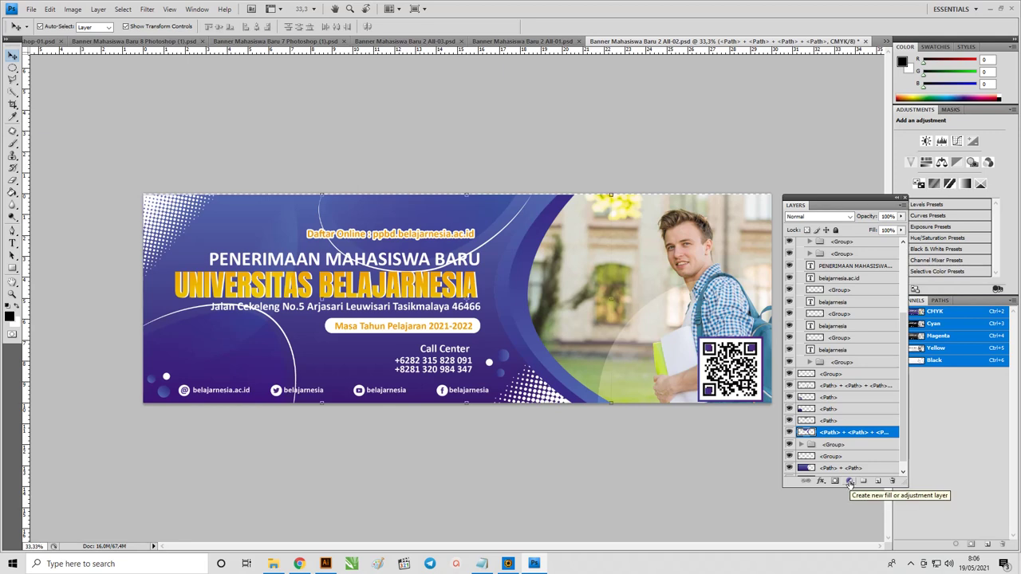
pyautogui.click(850, 483)
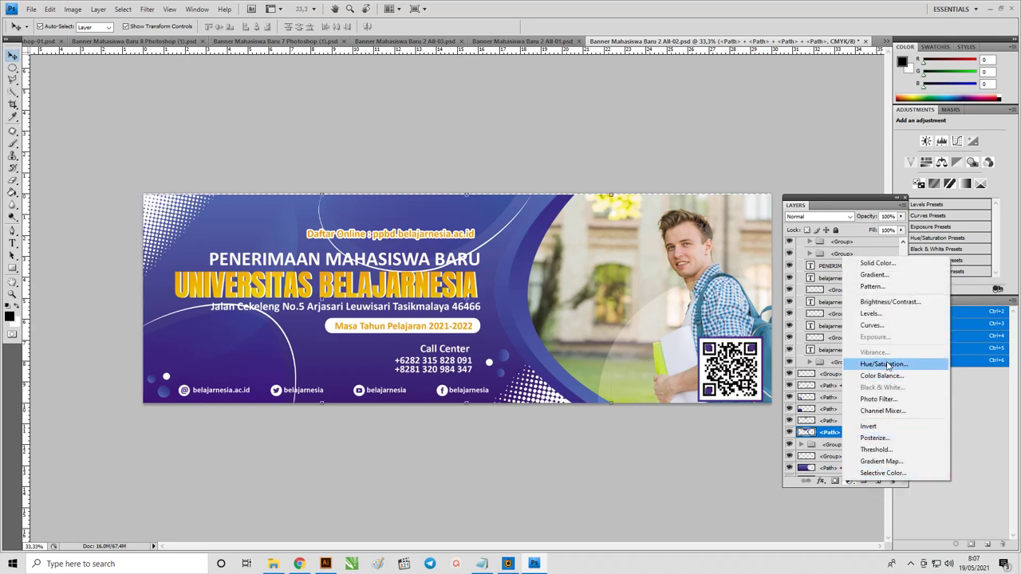
pyautogui.click(887, 365)
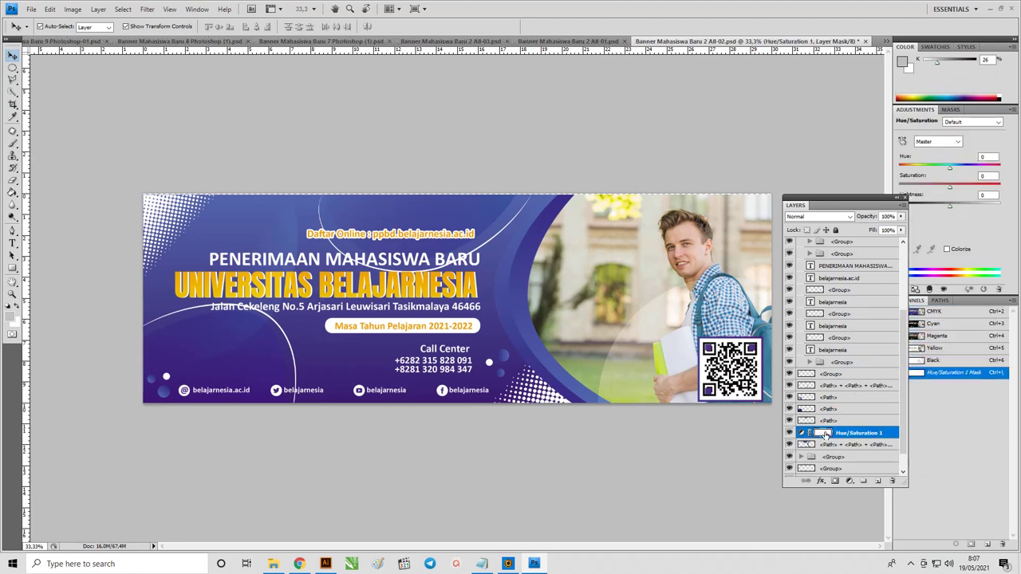
pyautogui.rightClick(839, 436)
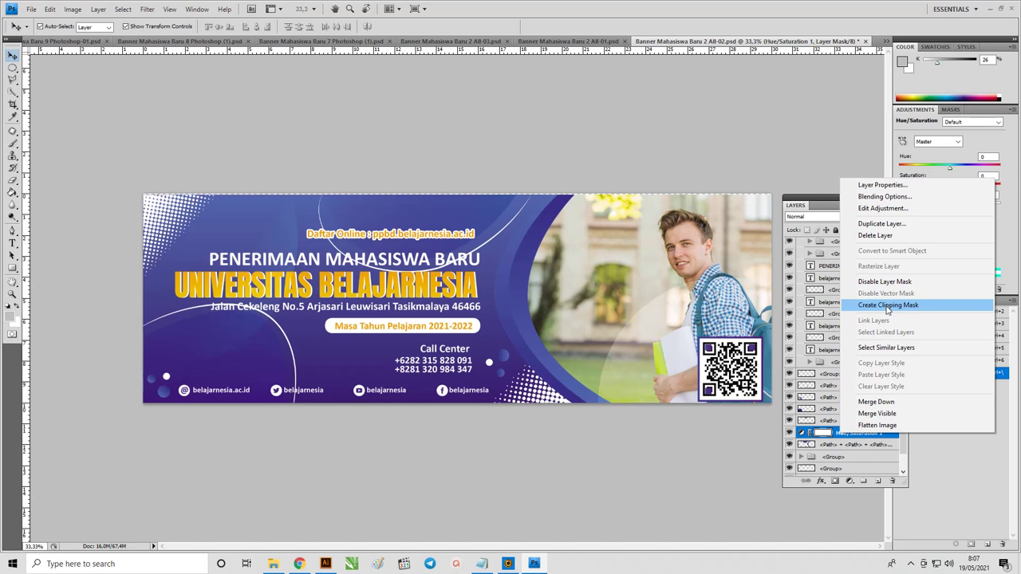
pyautogui.click(887, 306)
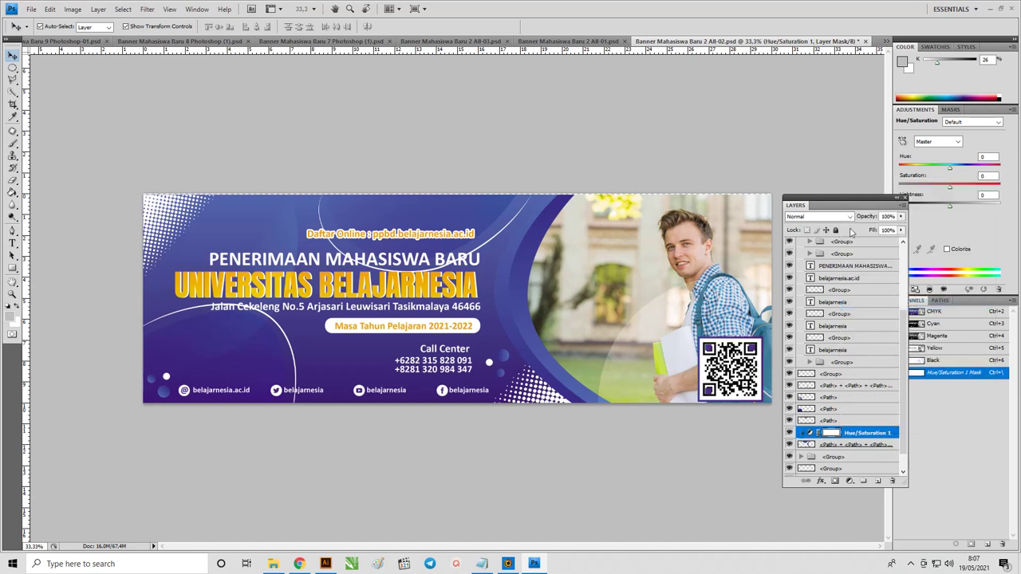
pyautogui.moveTo(837, 203); pyautogui.dragTo(812, 187)
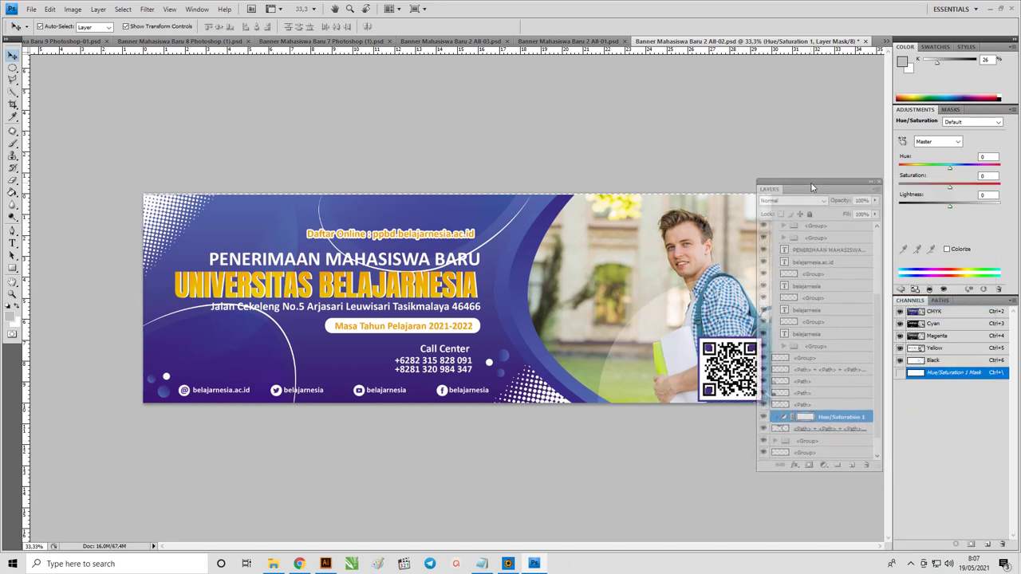
pyautogui.click(784, 418)
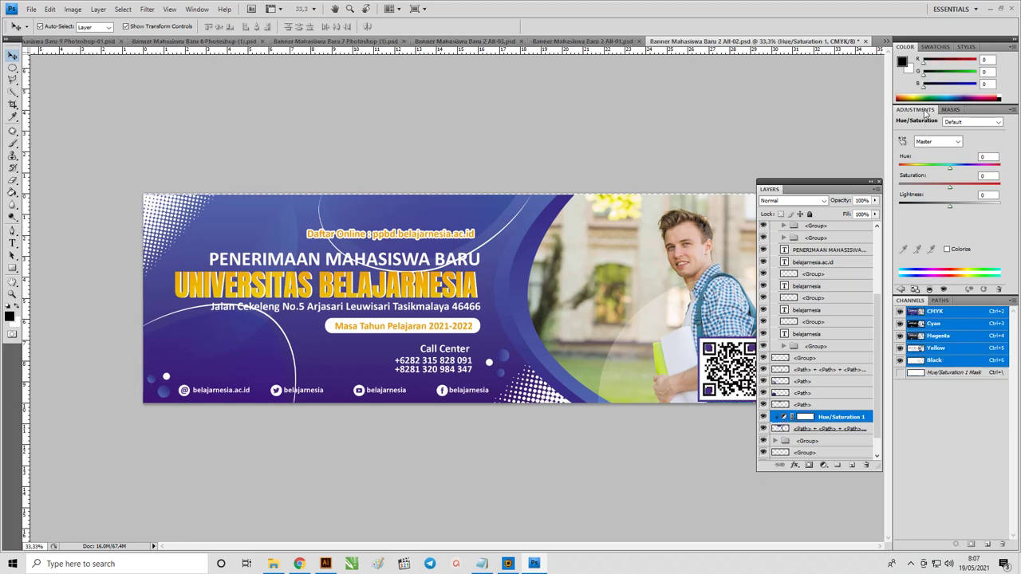
# Step: Set the adjustment to Hue +13, Saturation +31, Lightness -8
pyautogui.moveTo(952, 171); pyautogui.dragTo(951, 173)
pyautogui.moveTo(951, 172)
pyautogui.mouseDown()
pyautogui.moveTo(964, 174)
pyautogui.moveTo(955, 174)
pyautogui.mouseUp()
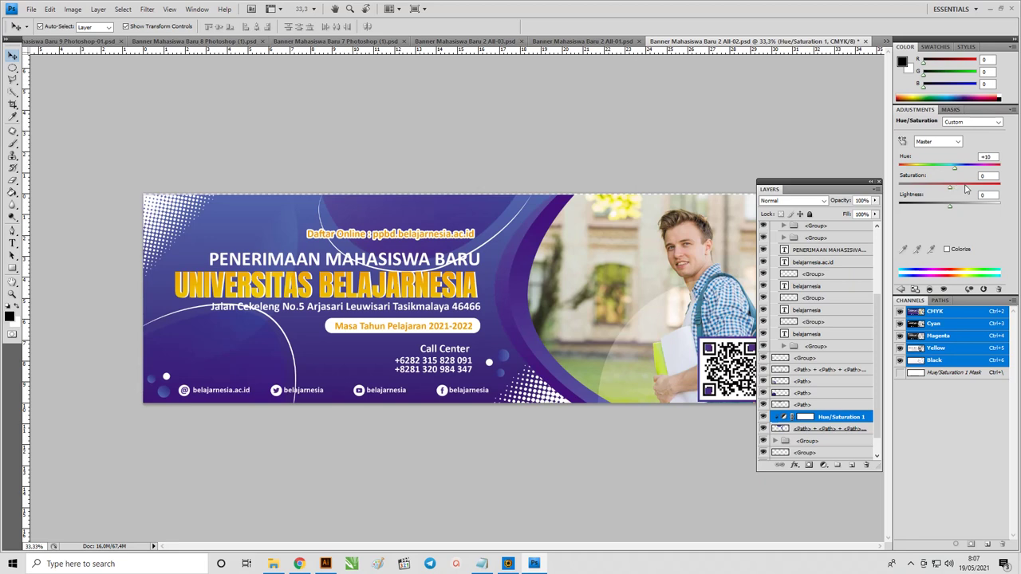
pyautogui.moveTo(951, 192)
pyautogui.mouseDown()
pyautogui.moveTo(922, 190)
pyautogui.moveTo(959, 188)
pyautogui.mouseUp()
pyautogui.moveTo(954, 206); pyautogui.dragTo(947, 209)
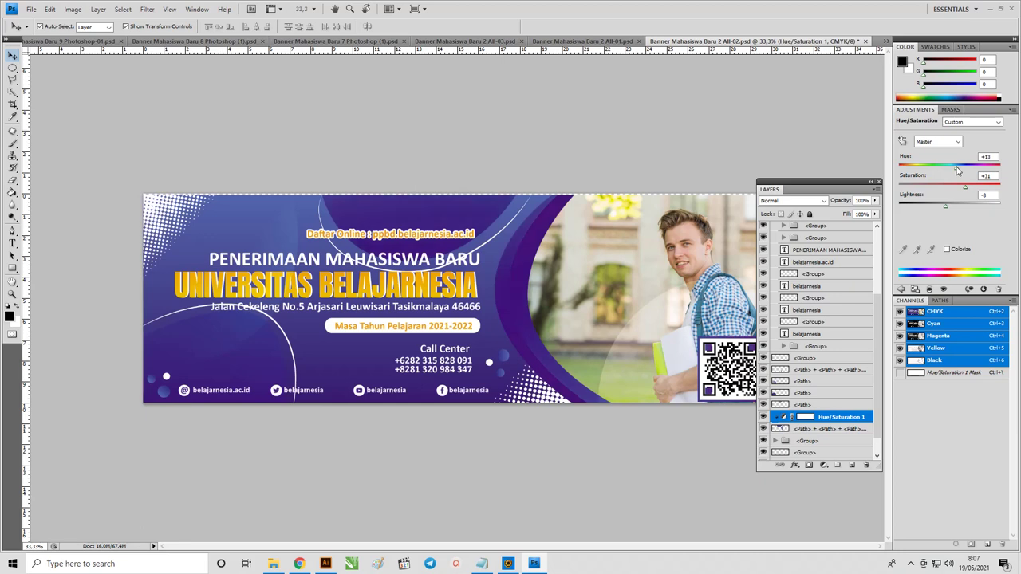
pyautogui.moveTo(954, 167)
pyautogui.mouseDown()
pyautogui.moveTo(969, 177)
pyautogui.moveTo(961, 184)
pyautogui.mouseUp()
pyautogui.moveTo(836, 180); pyautogui.dragTo(838, 198)
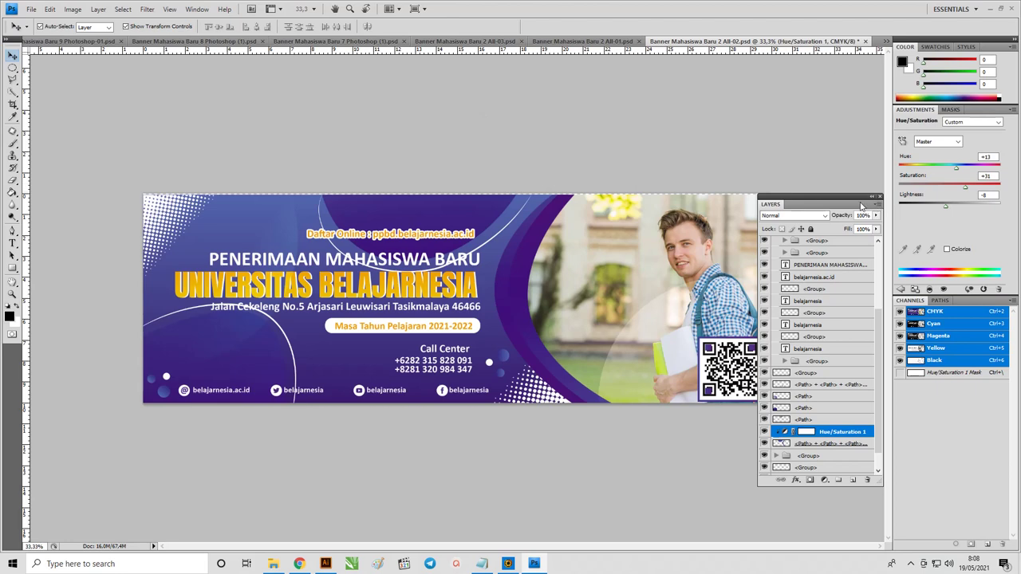
pyautogui.moveTo(861, 205); pyautogui.dragTo(846, 236)
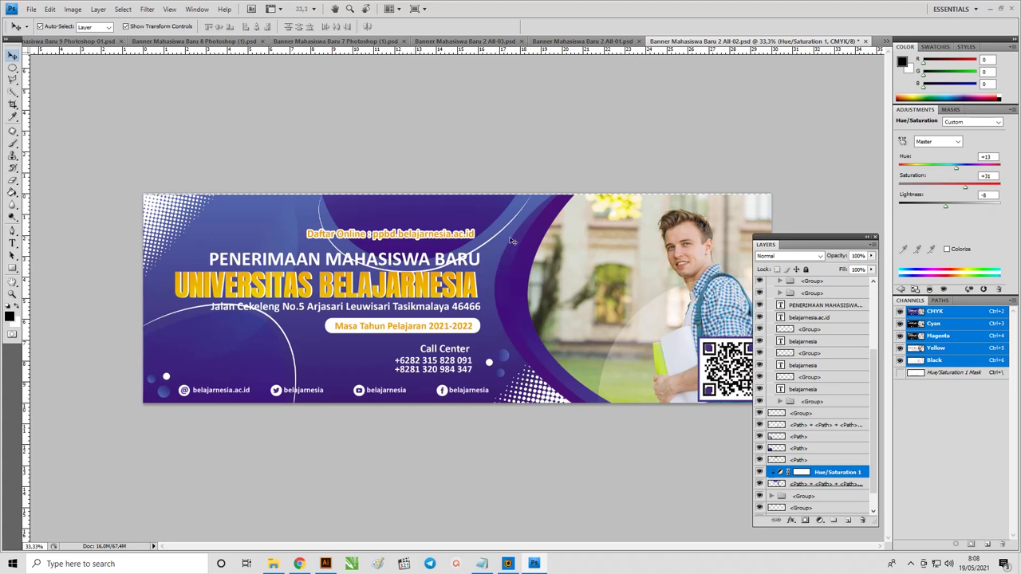
# Step: Browse the Banner 2 All-01, All-03 and All-02 documents from the document list
pyautogui.click(886, 41)
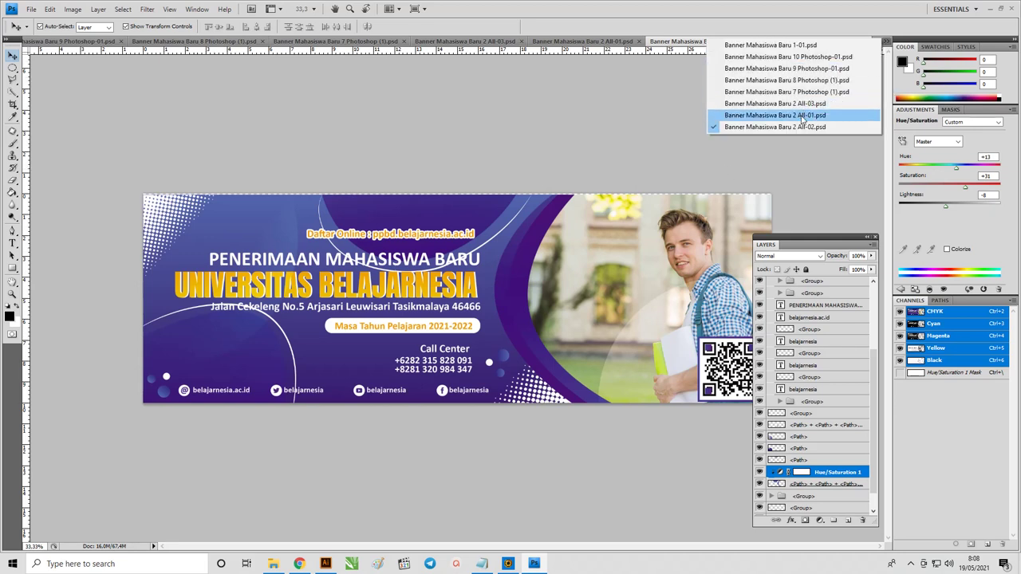
pyautogui.click(802, 116)
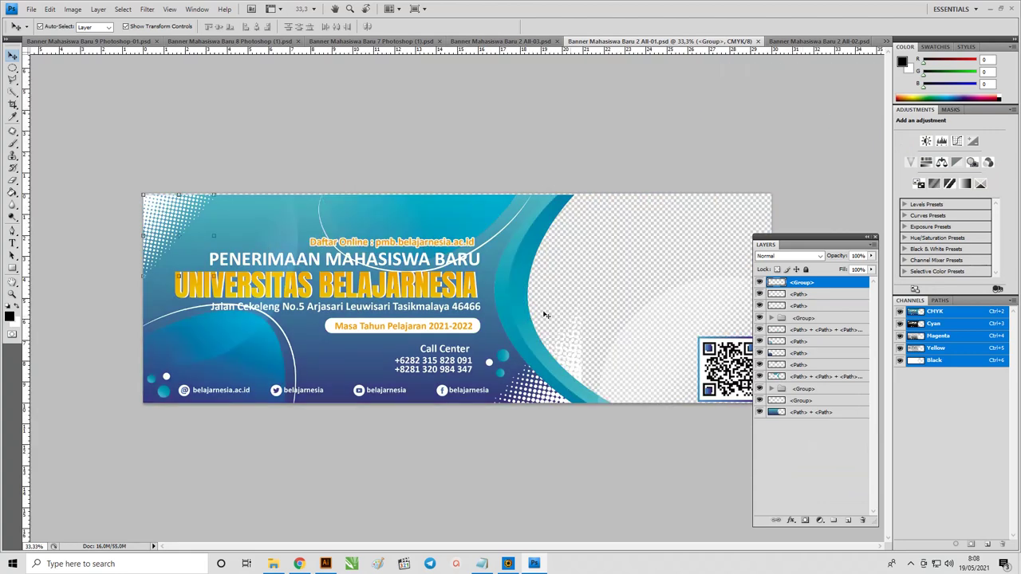
pyautogui.click(886, 41)
pyautogui.click(821, 105)
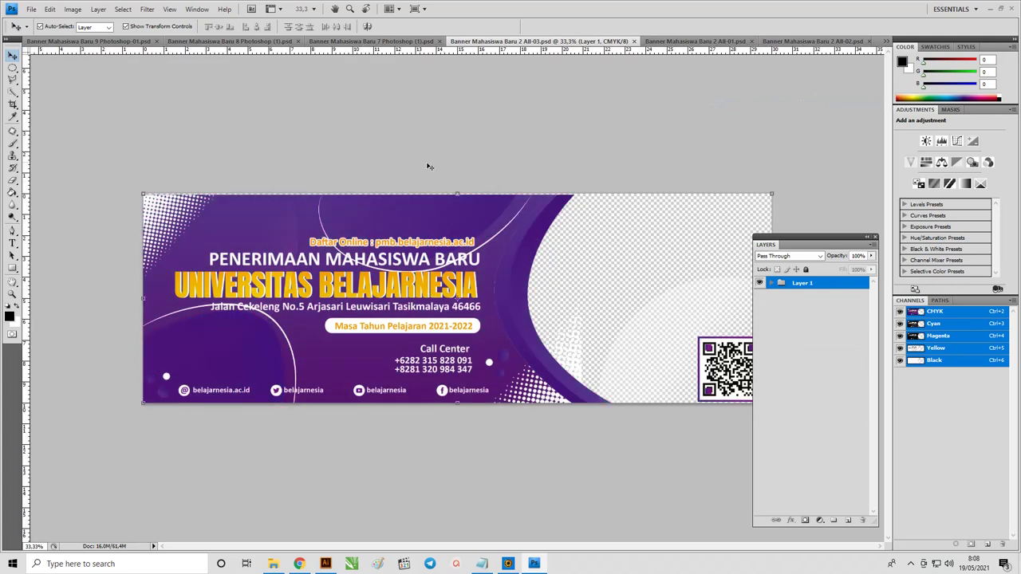
pyautogui.click(886, 41)
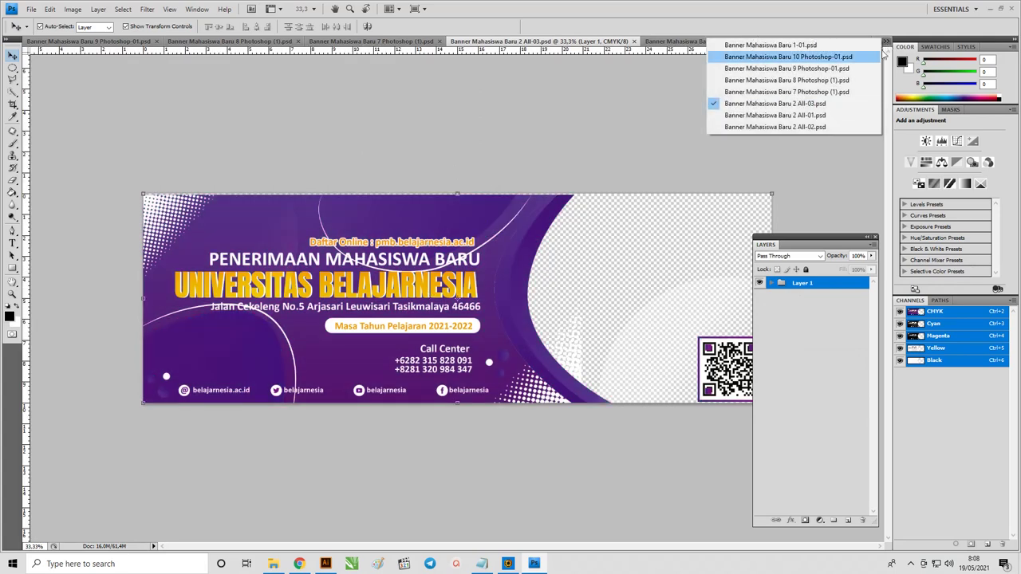
pyautogui.click(813, 129)
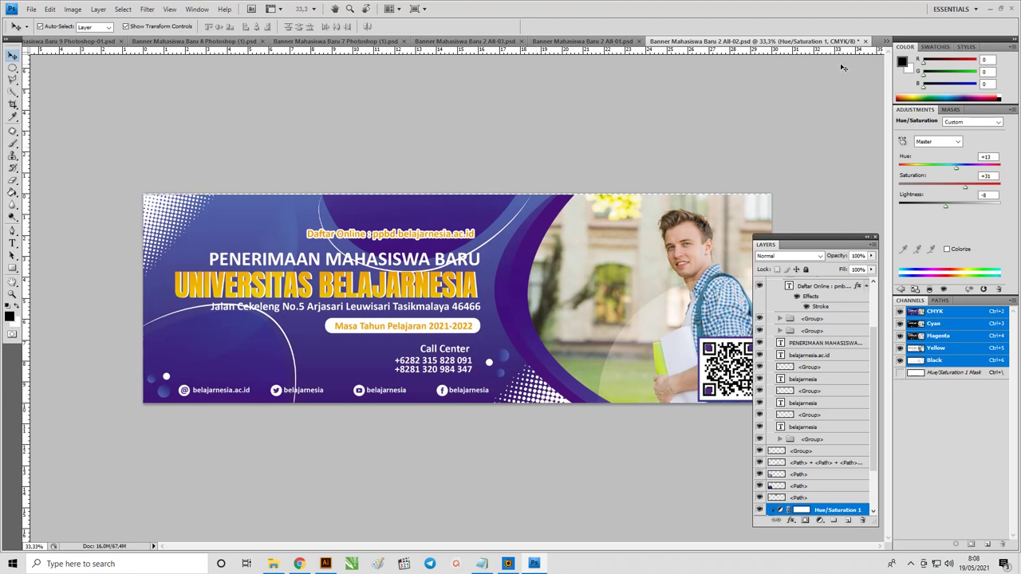
pyautogui.click(887, 40)
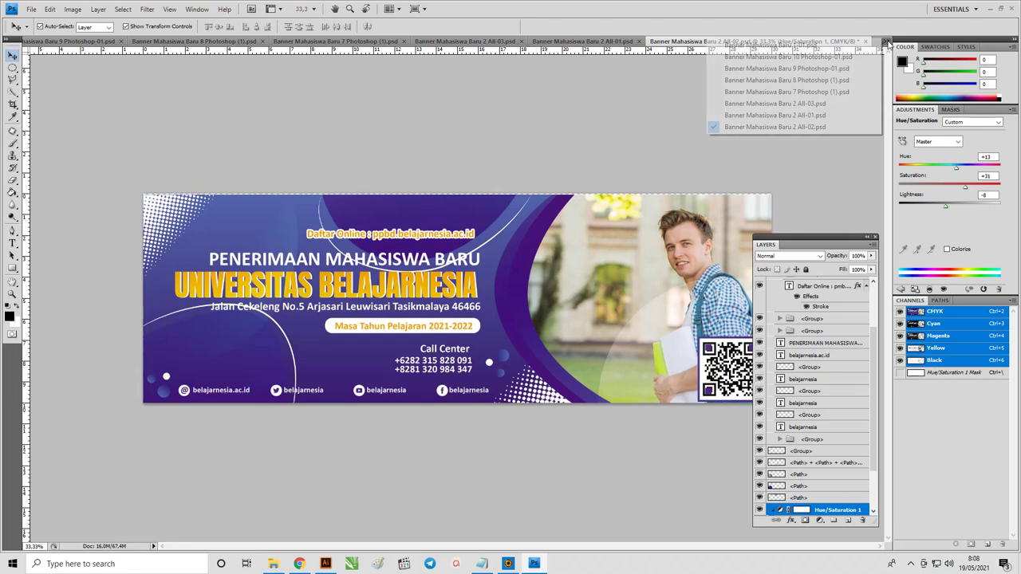
pyautogui.click(827, 116)
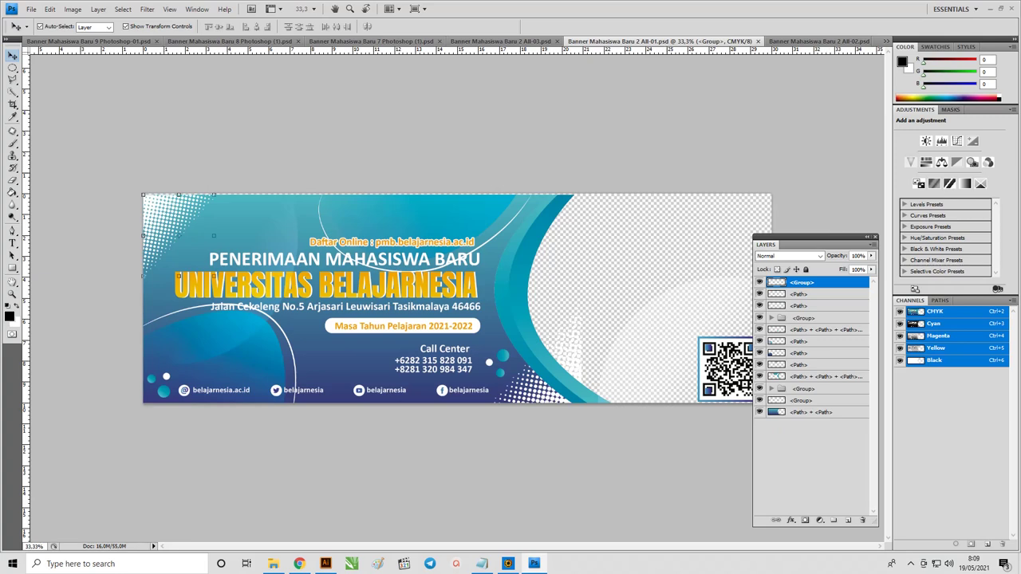
# Step: Switch through the All-03, Banner 7 and Banner 9 tabs, ending on purple Banner 8
pyautogui.click(526, 45)
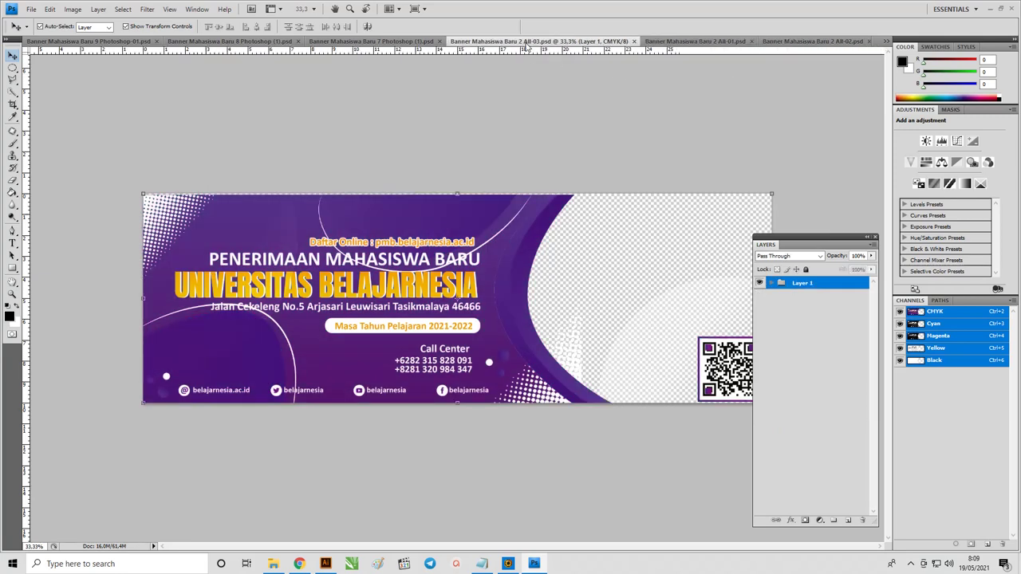
pyautogui.click(399, 42)
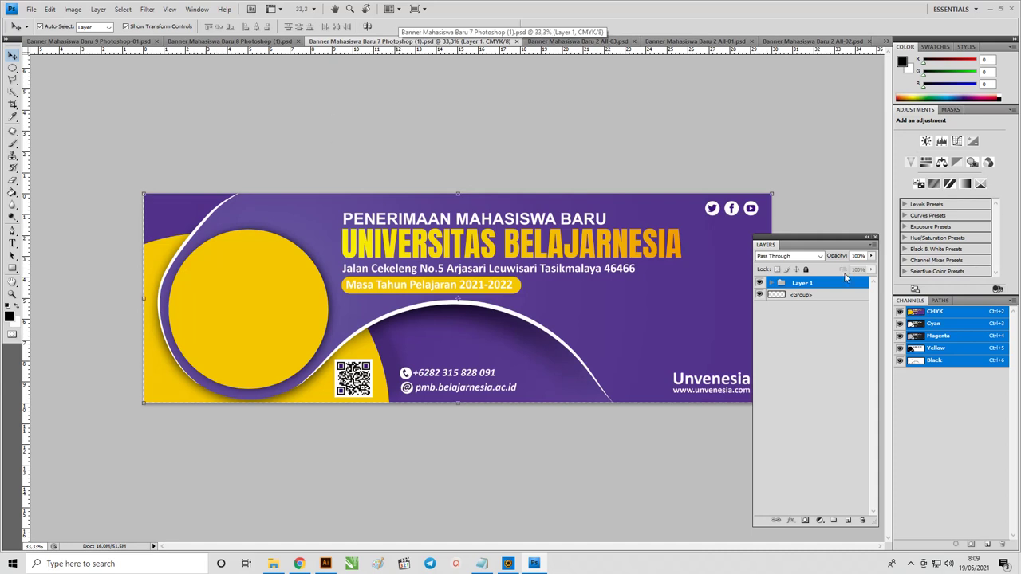
pyautogui.moveTo(850, 243); pyautogui.dragTo(873, 249)
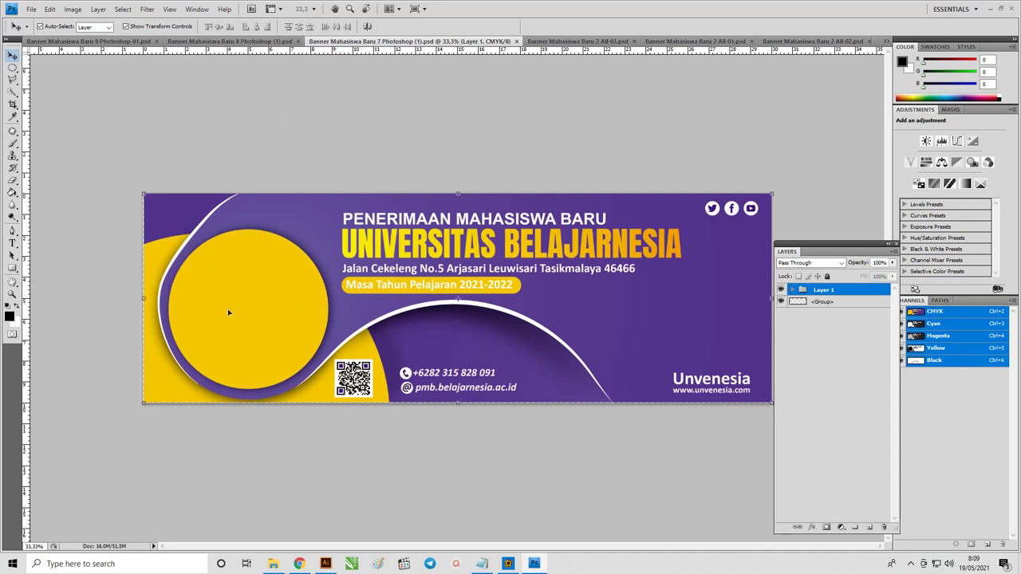
pyautogui.click(219, 42)
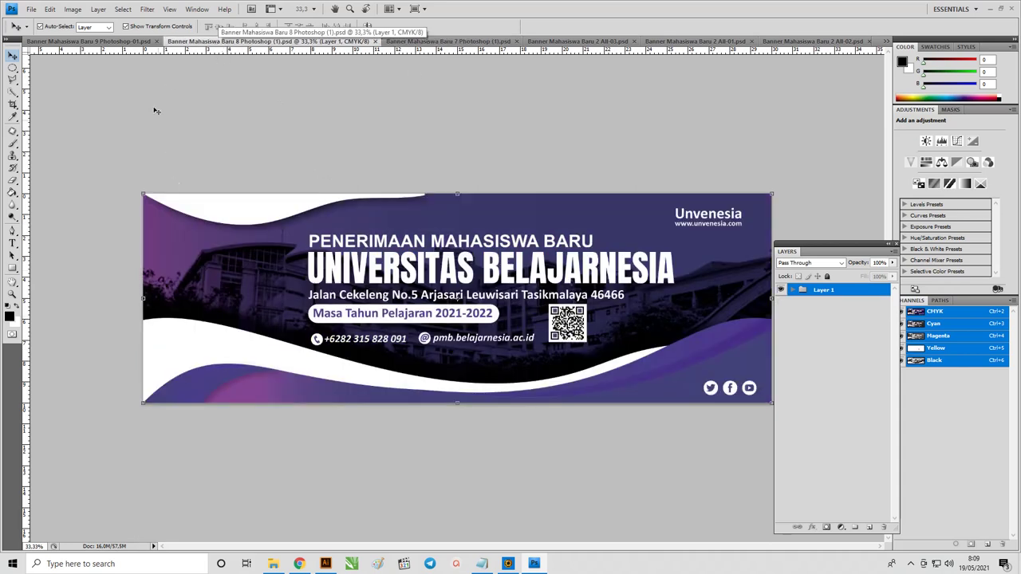
pyautogui.click(125, 41)
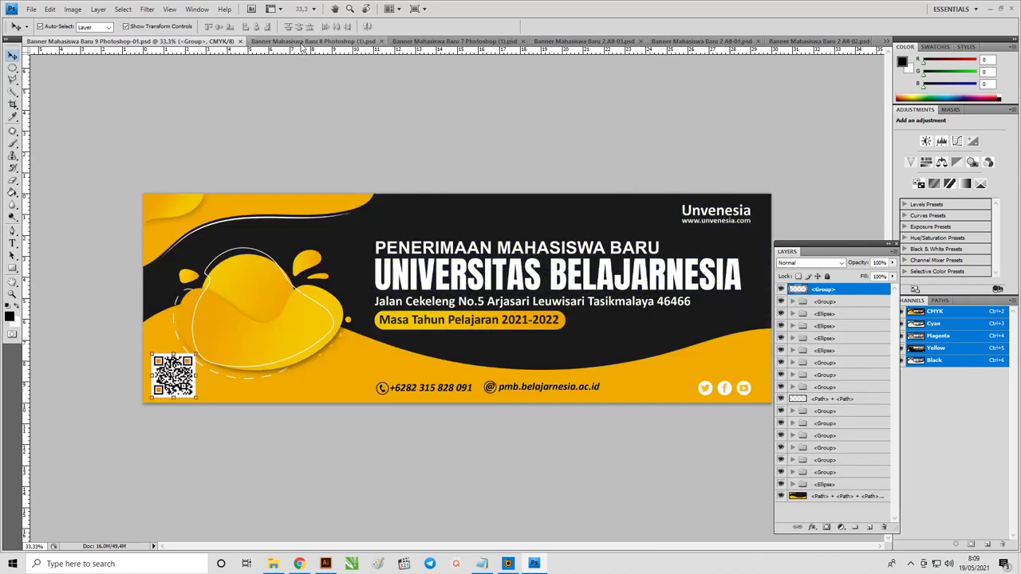
pyautogui.click(302, 42)
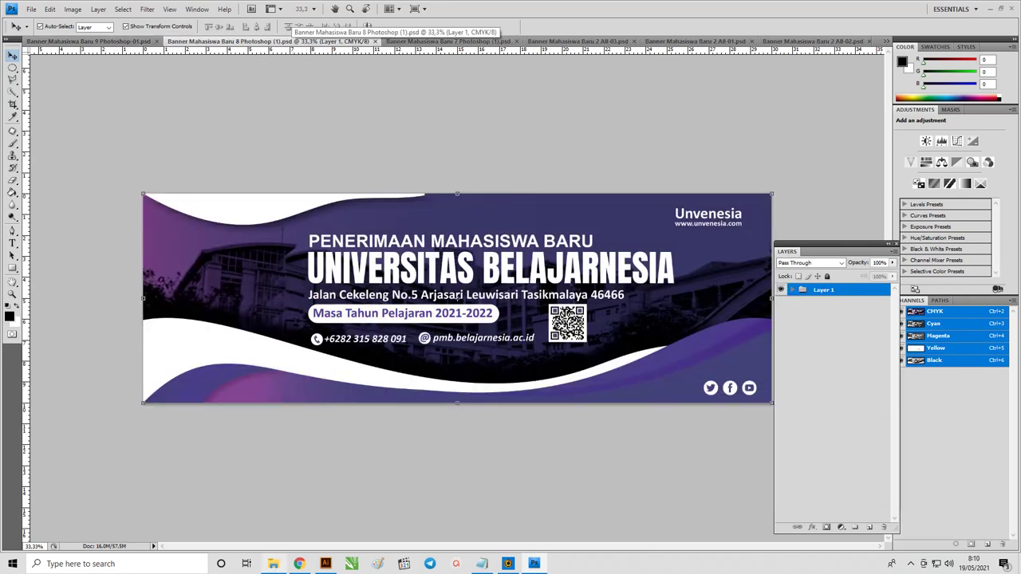
pyautogui.moveTo(273, 564)
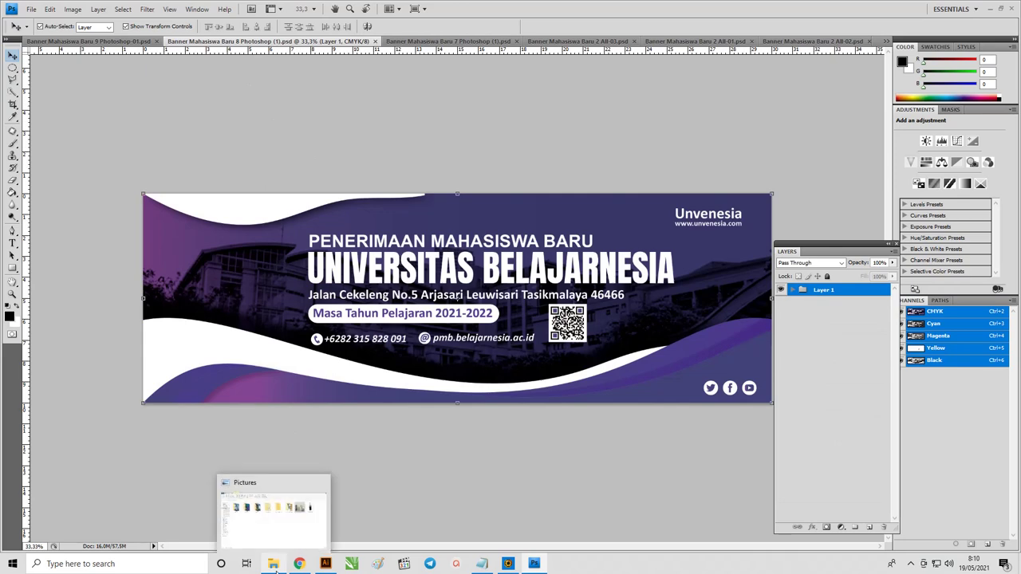
# Step: Drag the student portrait PNG from the Pictures folder into Photoshop as a floating window
pyautogui.hotkey('alt', 'Tab')
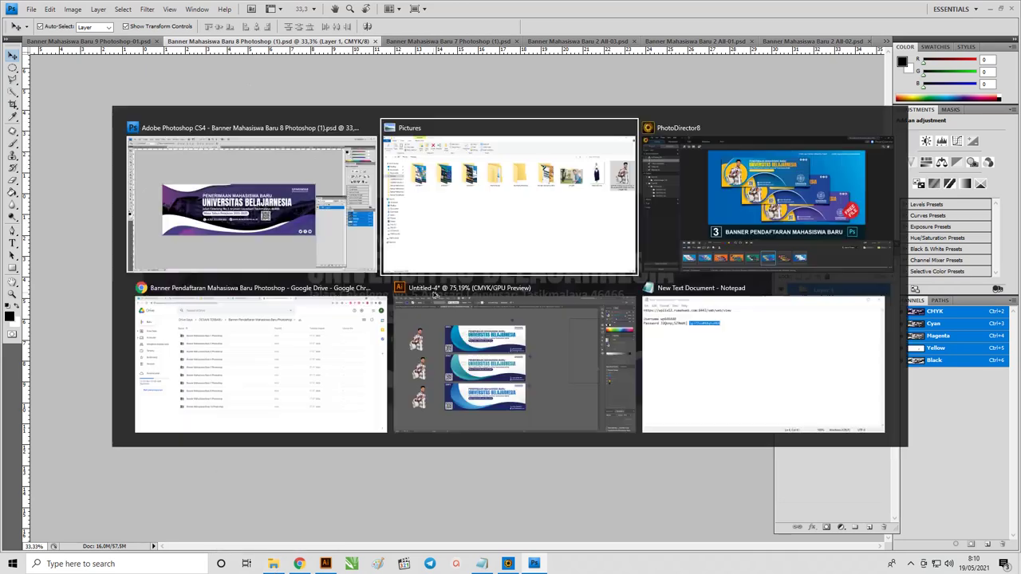
pyautogui.moveTo(983, 163); pyautogui.dragTo(536, 532)
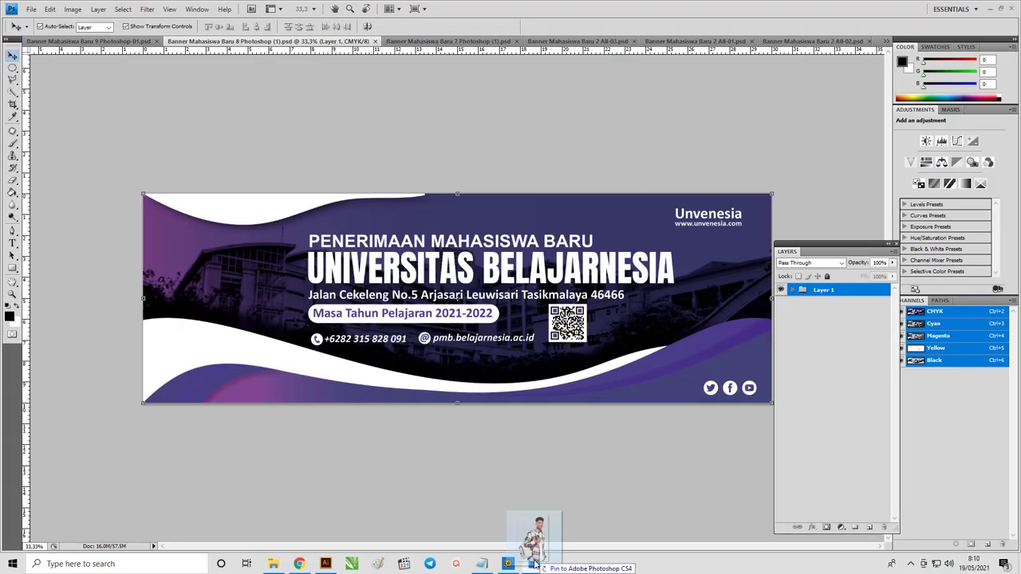
pyautogui.moveTo(537, 533); pyautogui.dragTo(217, 284)
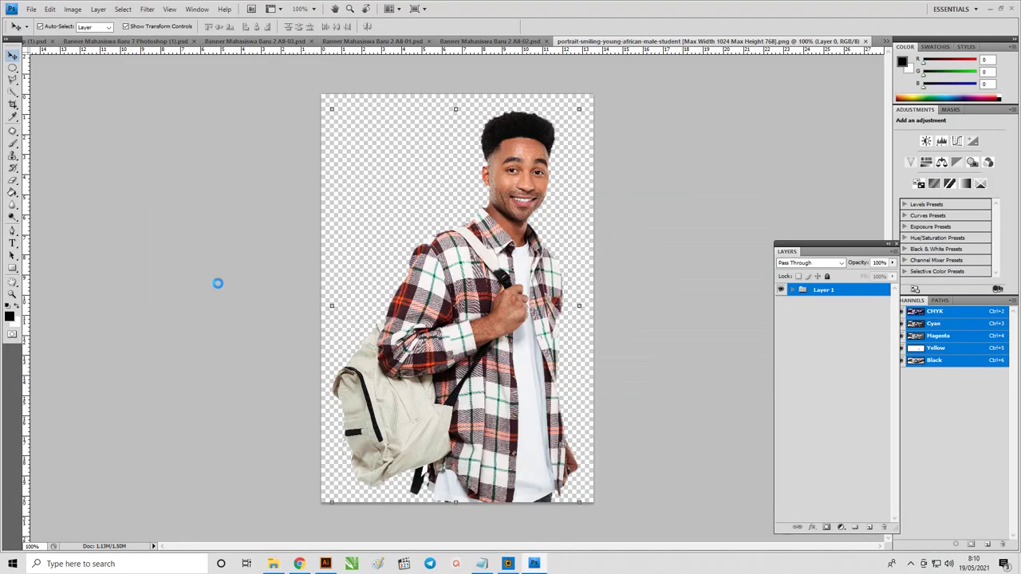
pyautogui.moveTo(594, 42)
pyautogui.mouseDown()
pyautogui.moveTo(645, 80)
pyautogui.moveTo(567, 68)
pyautogui.mouseUp()
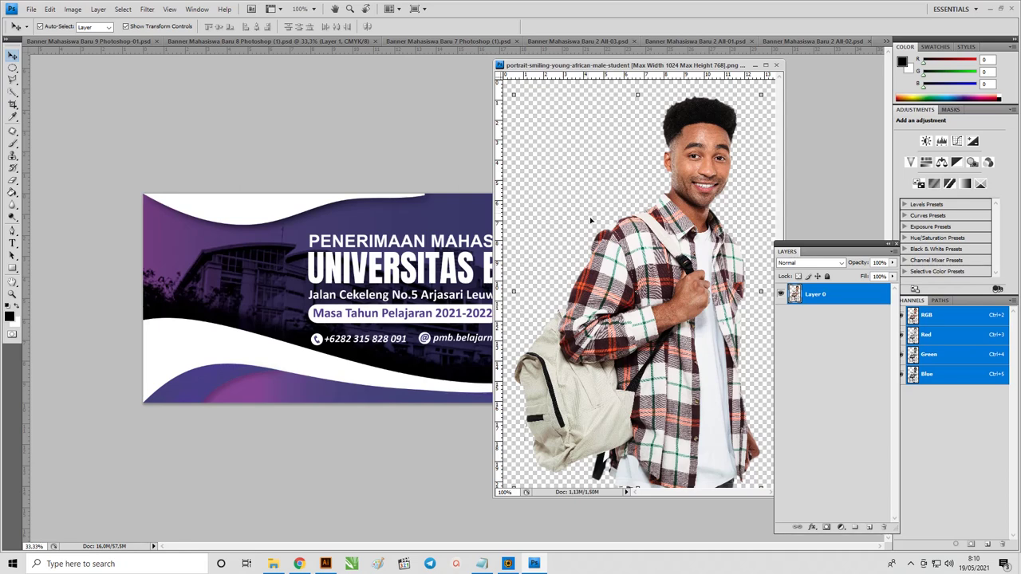
# Step: Move the student cut-out onto the banner's left side and minimise the portrait window
pyautogui.moveTo(655, 264); pyautogui.dragTo(281, 288)
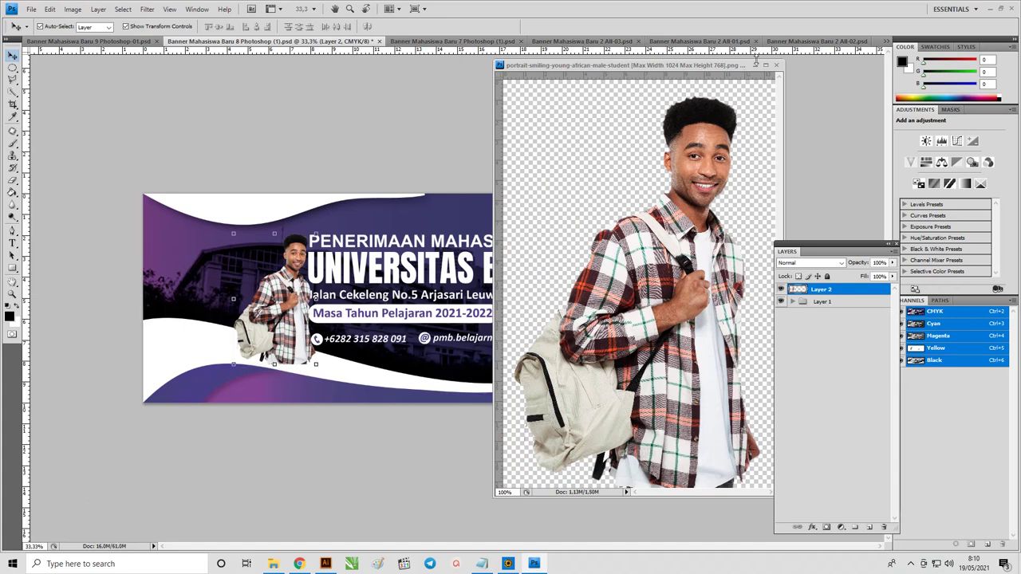
pyautogui.click(756, 67)
pyautogui.click(278, 300)
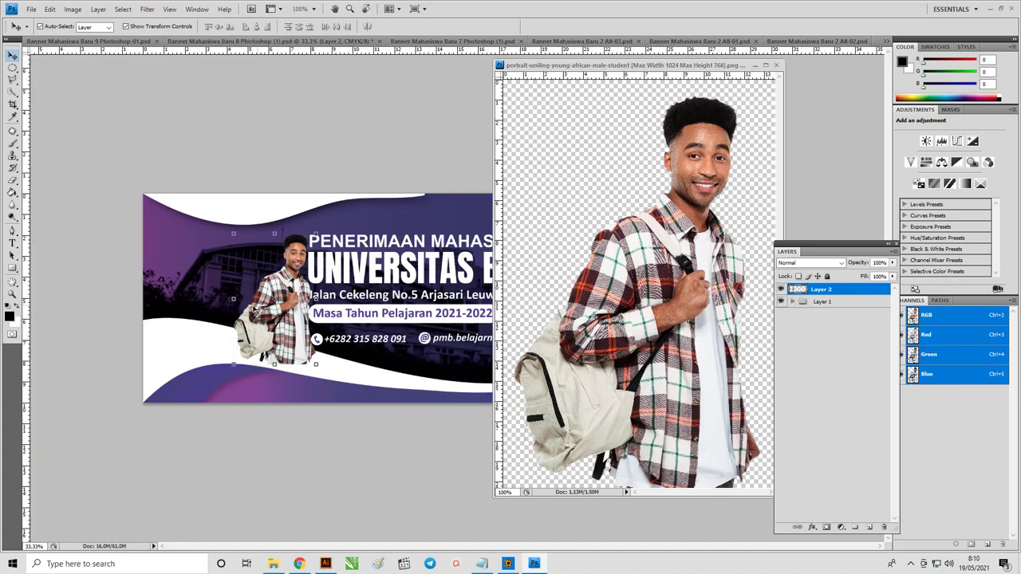
pyautogui.moveTo(286, 303); pyautogui.dragTo(248, 323)
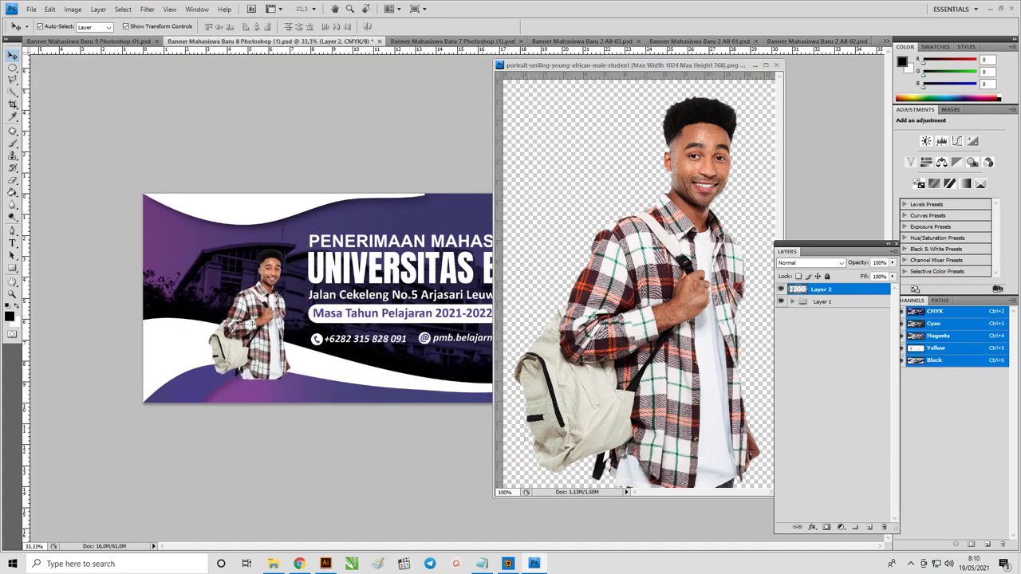
pyautogui.click(753, 69)
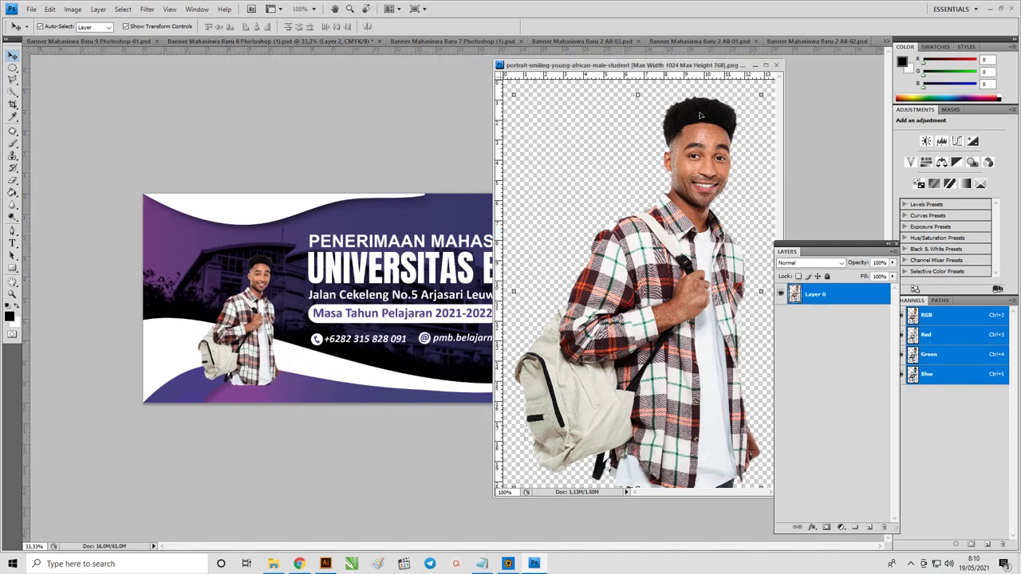
pyautogui.click(754, 66)
# Step: Scale the student layer up to about 142.5%
pyautogui.click(281, 259)
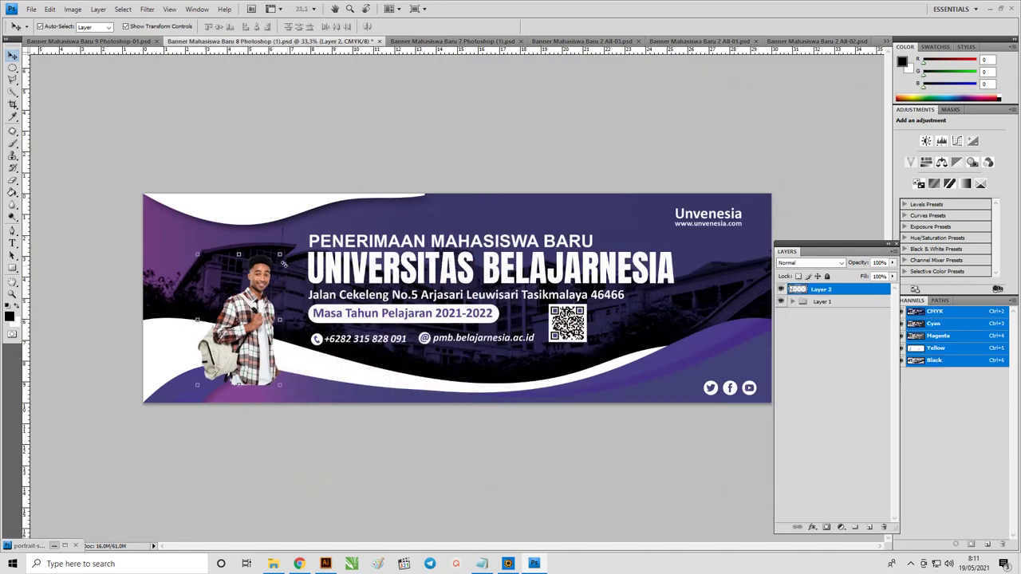
pyautogui.hotkey('ctrl', 't')
pyautogui.moveTo(281, 257); pyautogui.dragTo(346, 216)
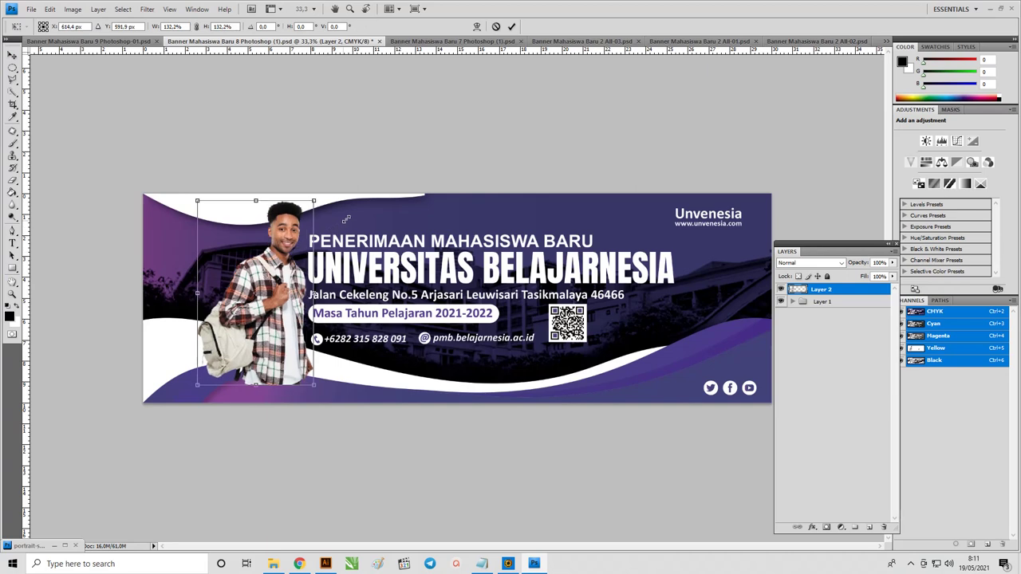
pyautogui.moveTo(282, 293); pyautogui.dragTo(254, 300)
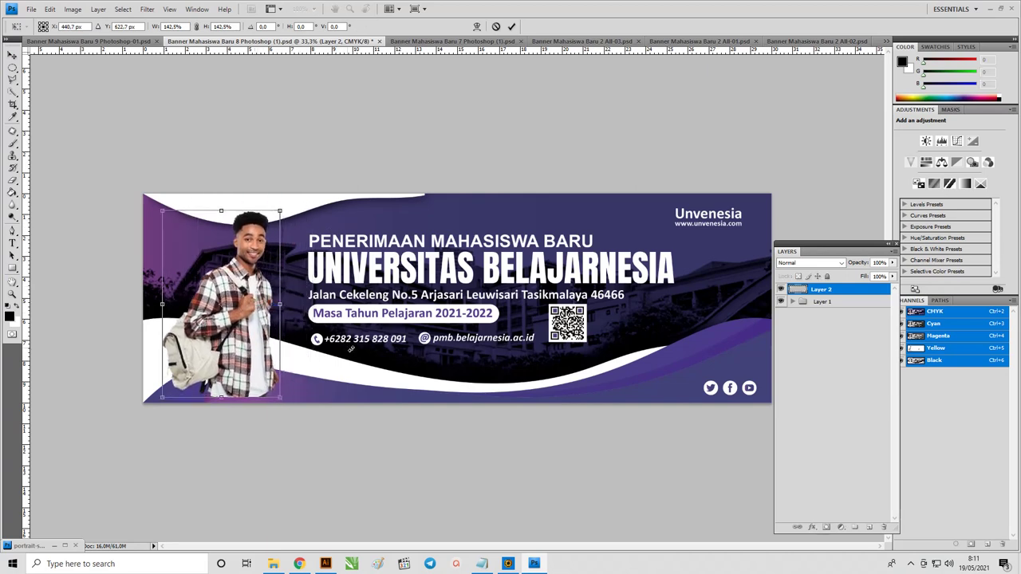
pyautogui.press('Return')
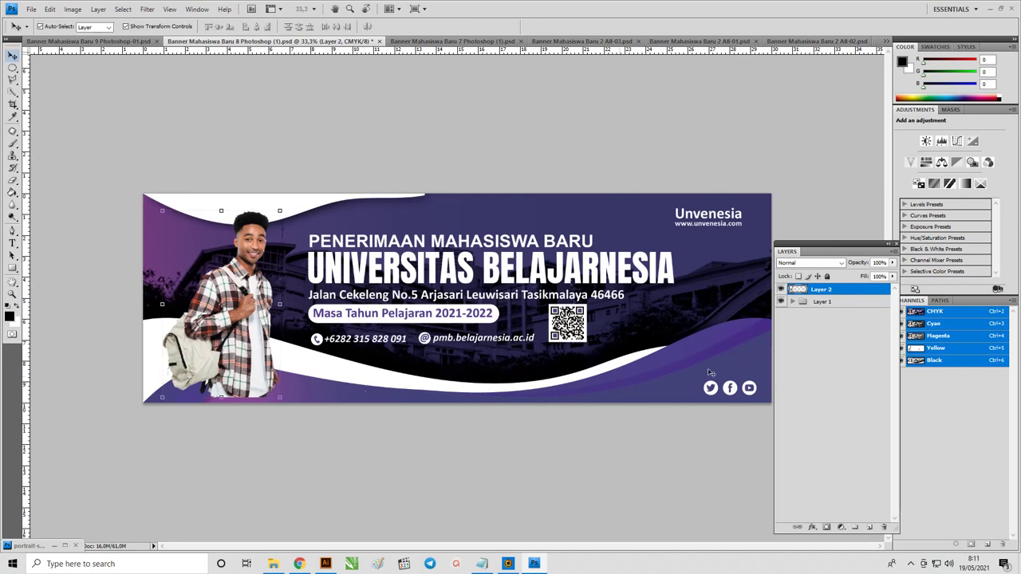
# Step: Ungroup Layer 1 and move the student layer down behind the bottom purple wave
pyautogui.click(793, 303)
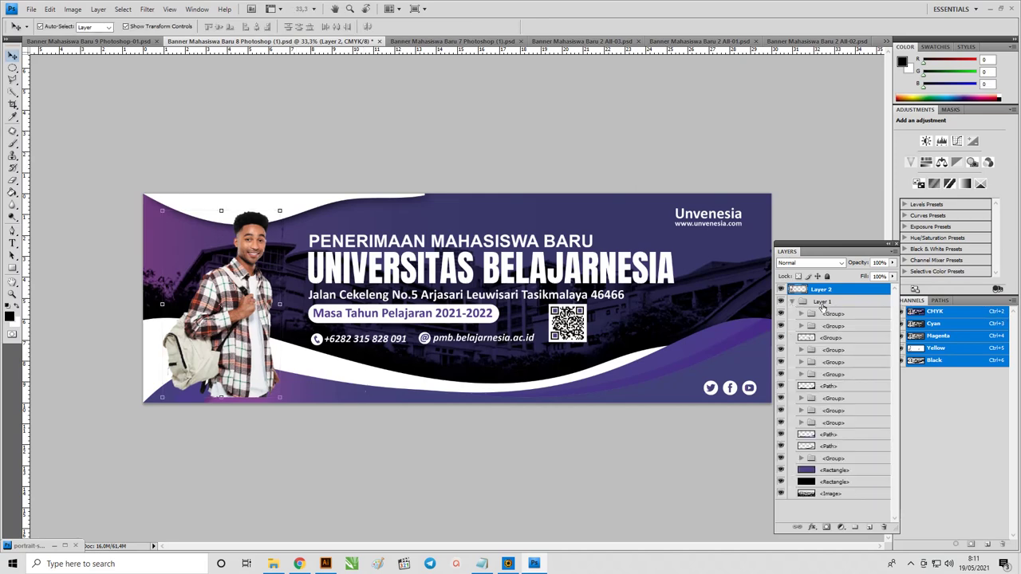
pyautogui.click(824, 302)
pyautogui.rightClick(823, 307)
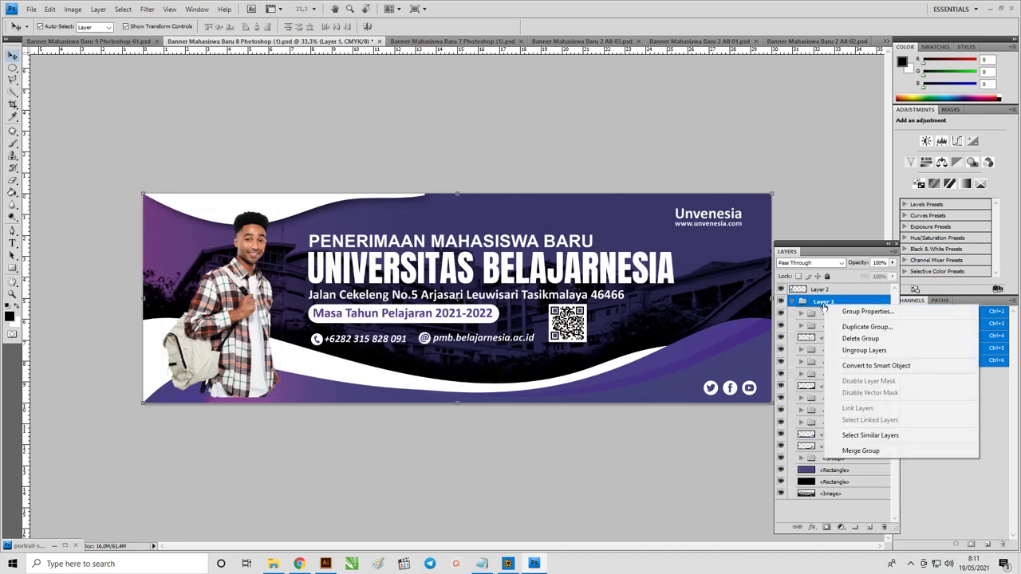
pyautogui.click(858, 352)
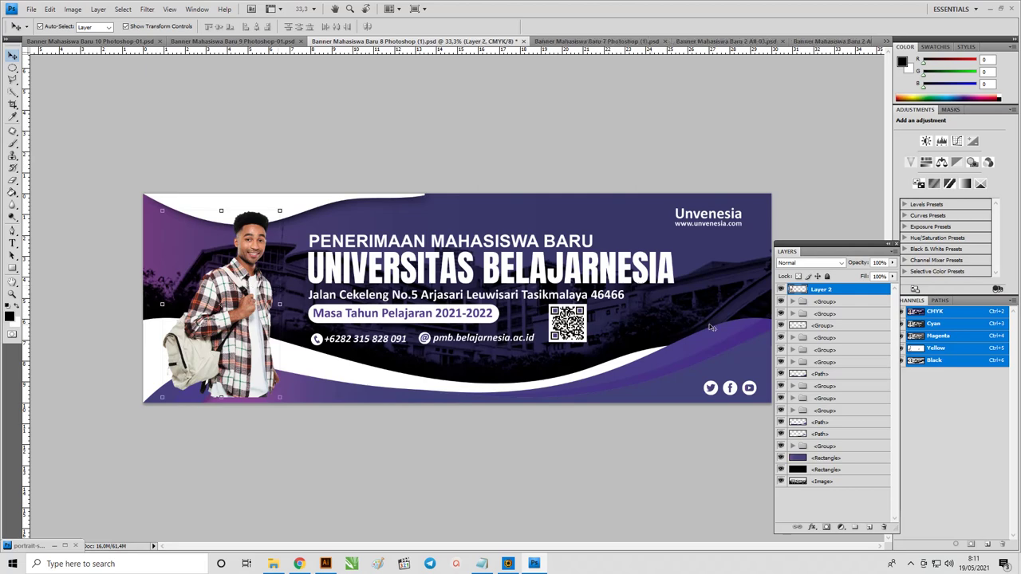
pyautogui.moveTo(829, 292); pyautogui.dragTo(831, 332)
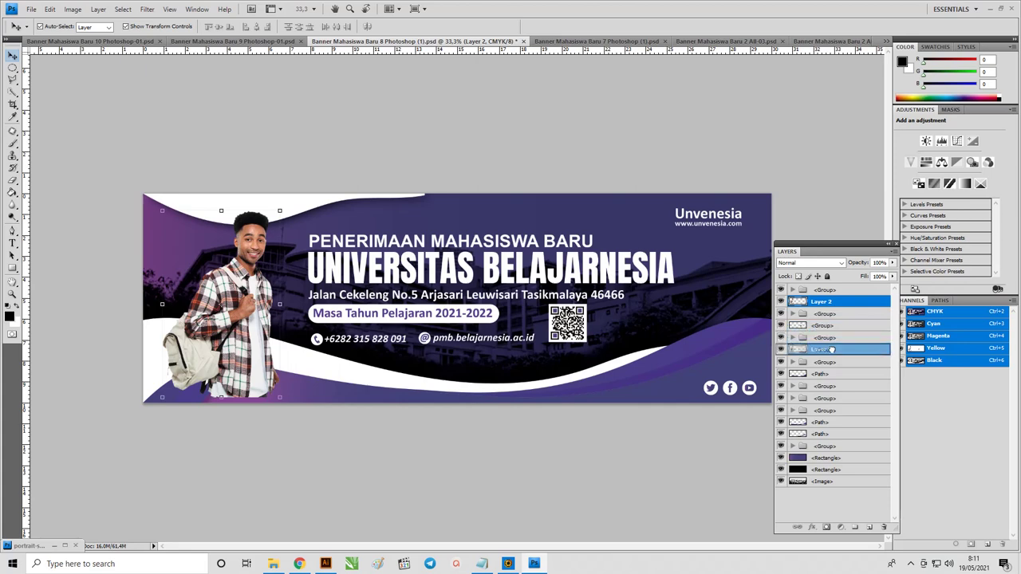
pyautogui.moveTo(830, 333); pyautogui.dragTo(830, 352)
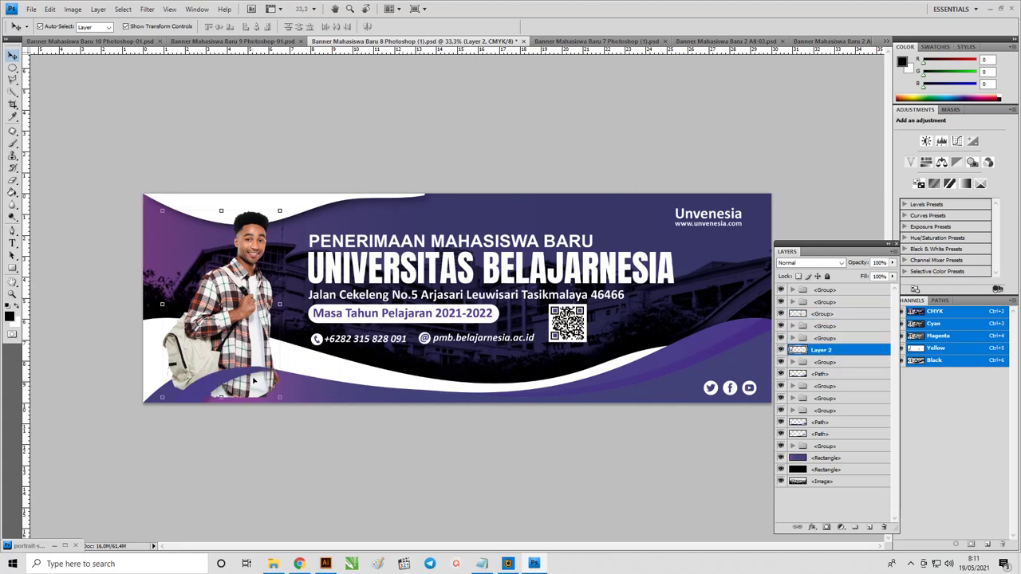
pyautogui.moveTo(821, 353); pyautogui.dragTo(825, 365)
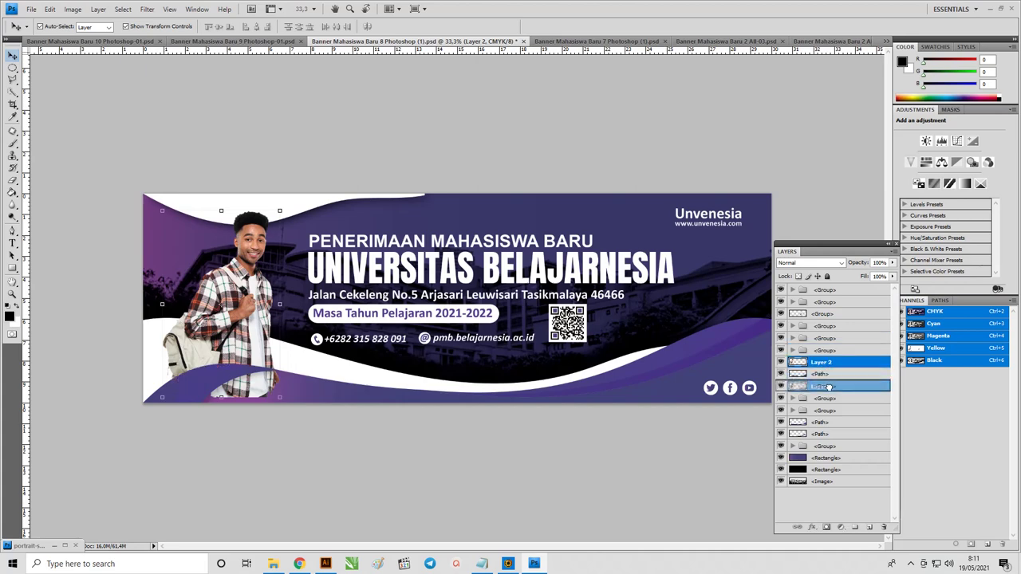
pyautogui.moveTo(824, 365); pyautogui.dragTo(829, 386)
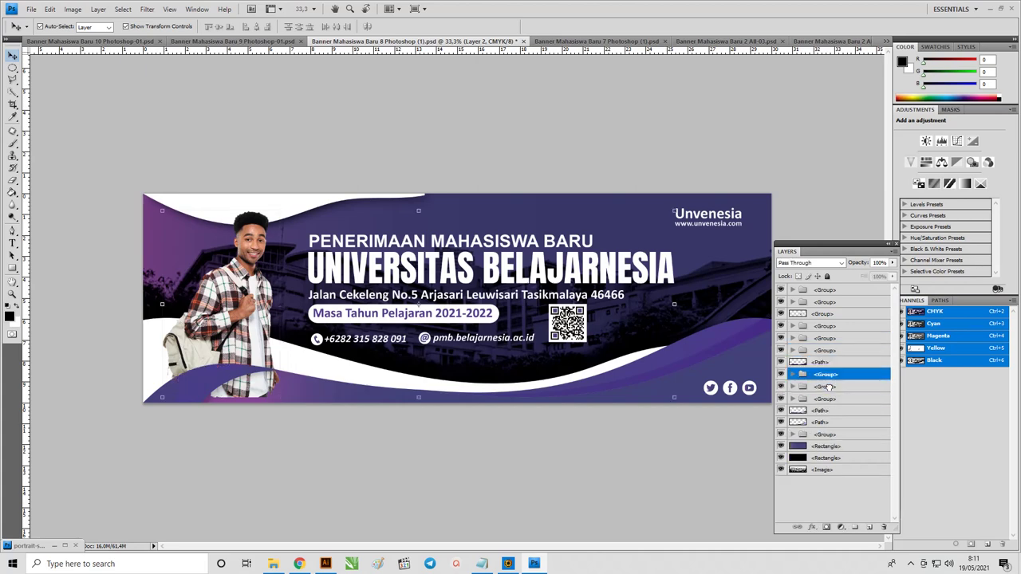
pyautogui.click(271, 483)
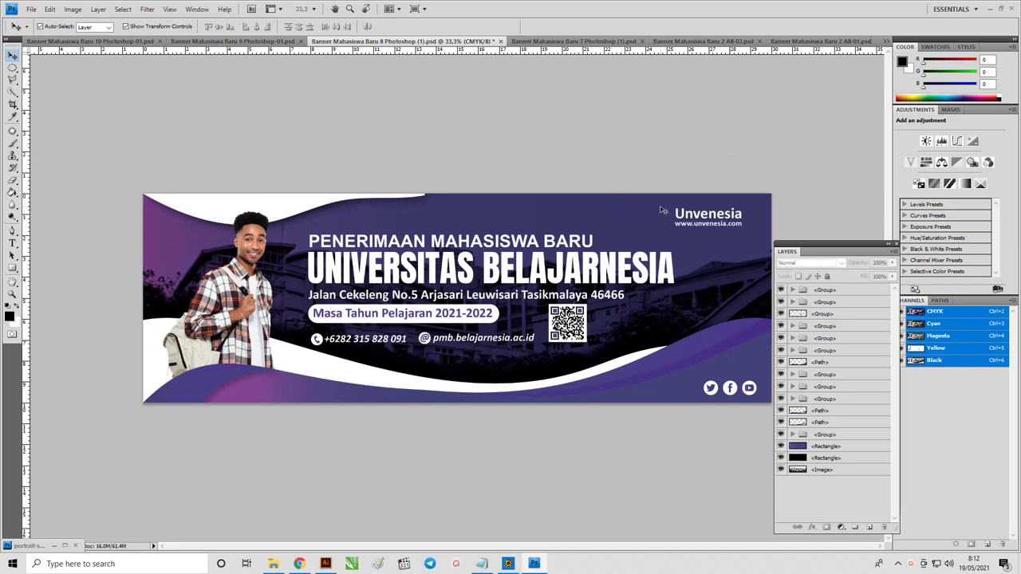
# Step: Preview hiding the campus-building <Image> layer, then delete it
pyautogui.click(886, 40)
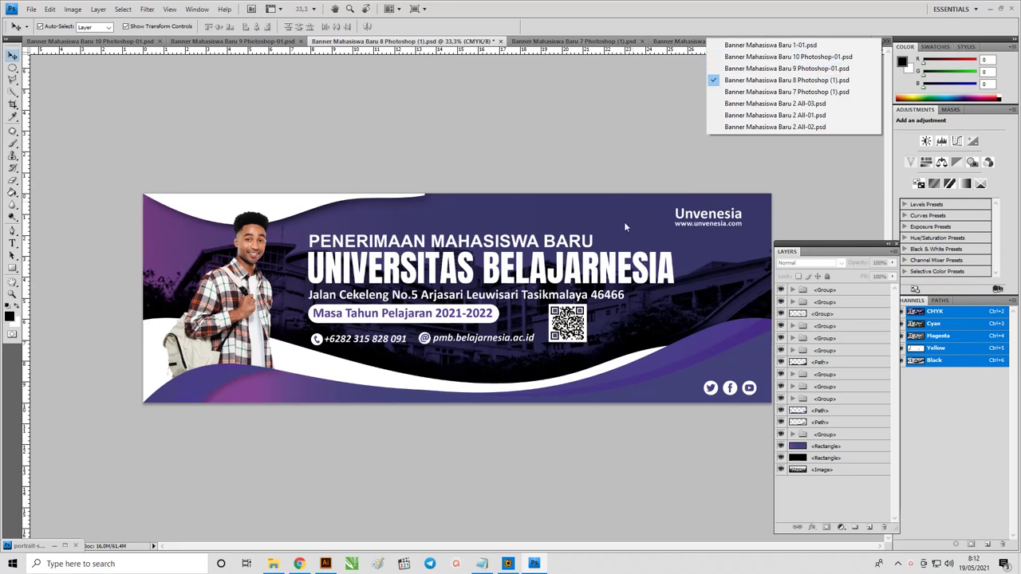
pyautogui.click(862, 446)
pyautogui.click(781, 469)
pyautogui.click(781, 470)
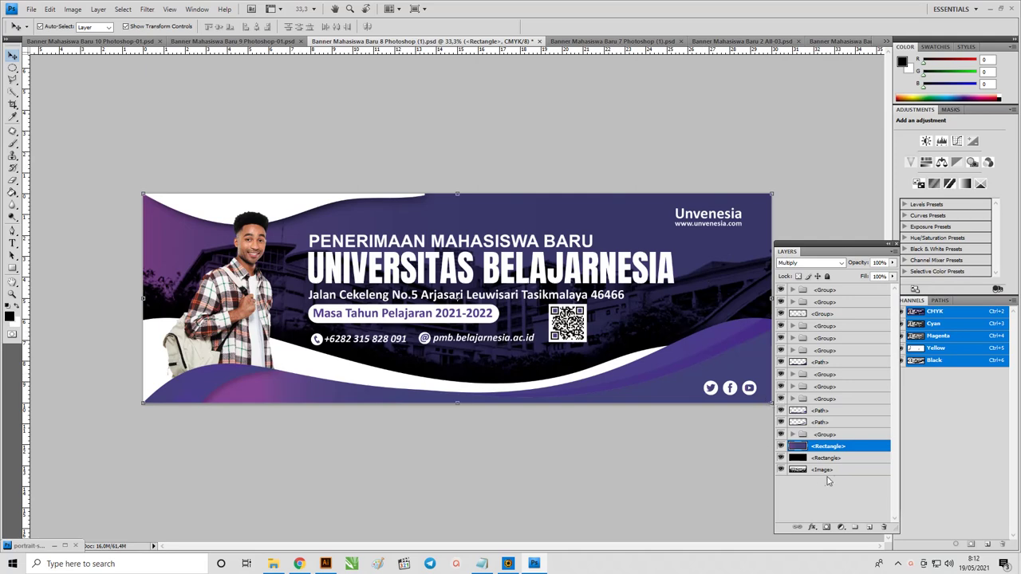
pyautogui.click(830, 469)
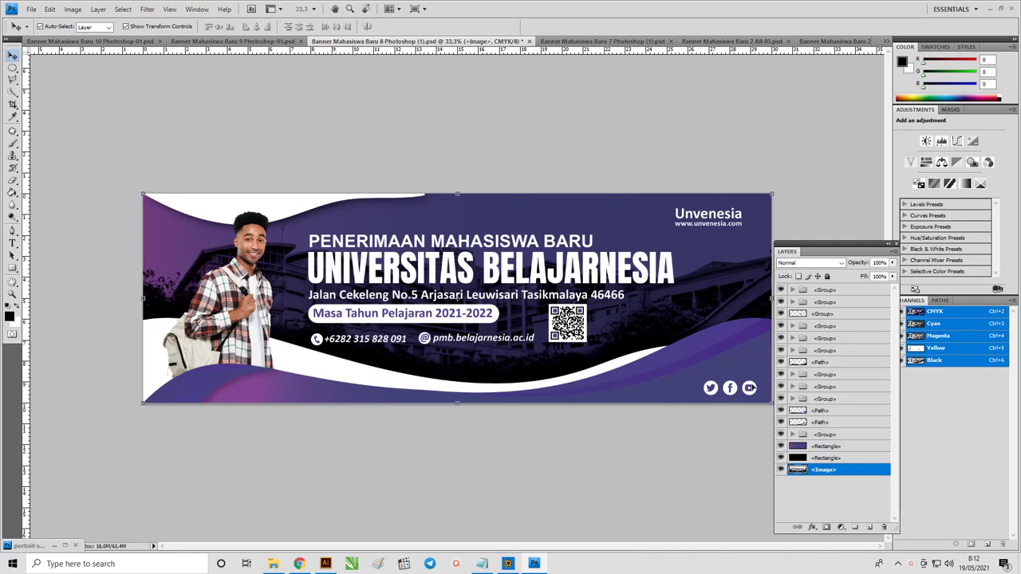
pyautogui.click(821, 481)
pyautogui.click(821, 471)
pyautogui.press('Delete')
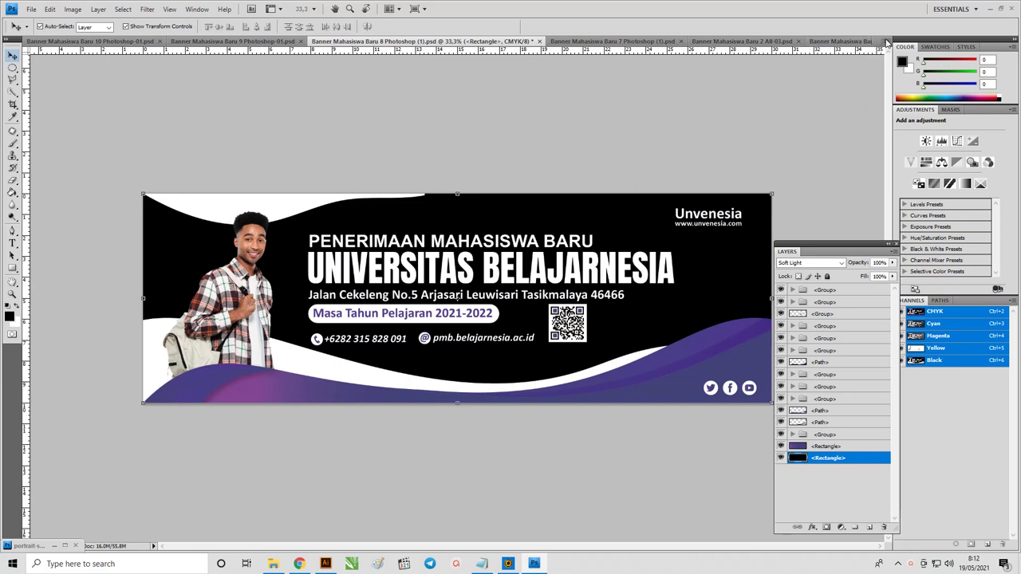
pyautogui.click(884, 41)
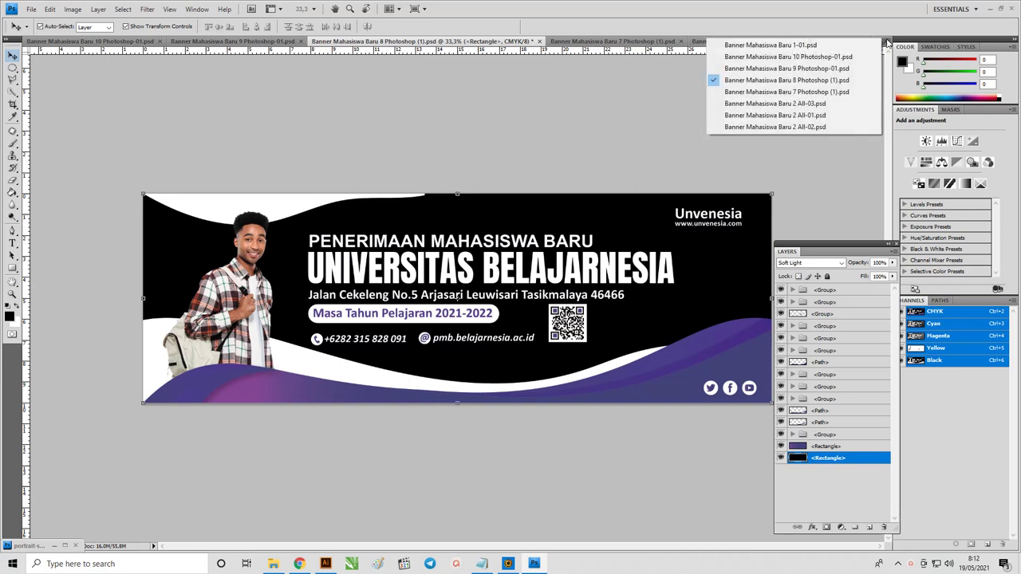
# Step: Switch to Banner 10 and delete its bottom <Clip Group> photo texture layer
pyautogui.click(838, 56)
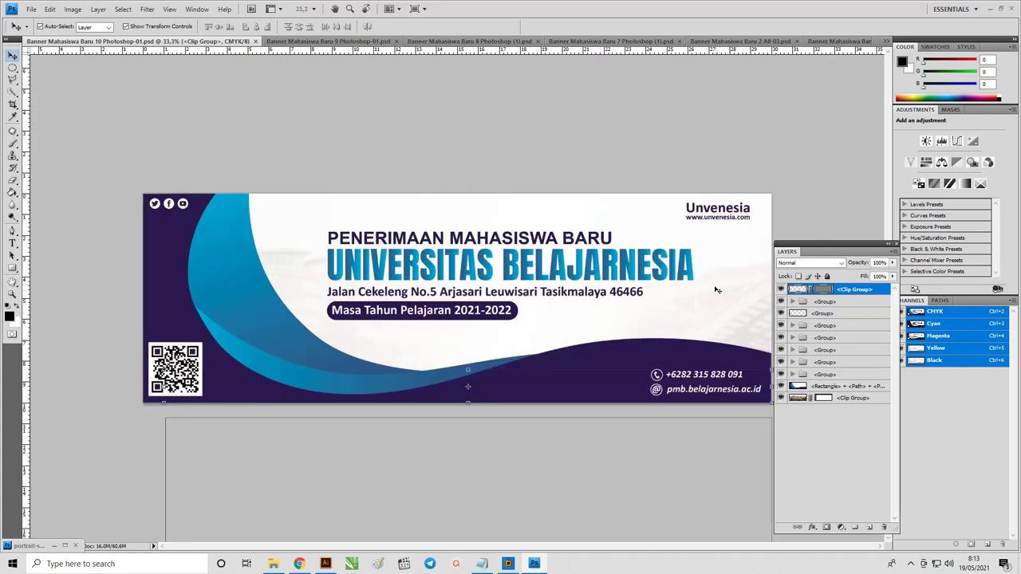
pyautogui.click(710, 319)
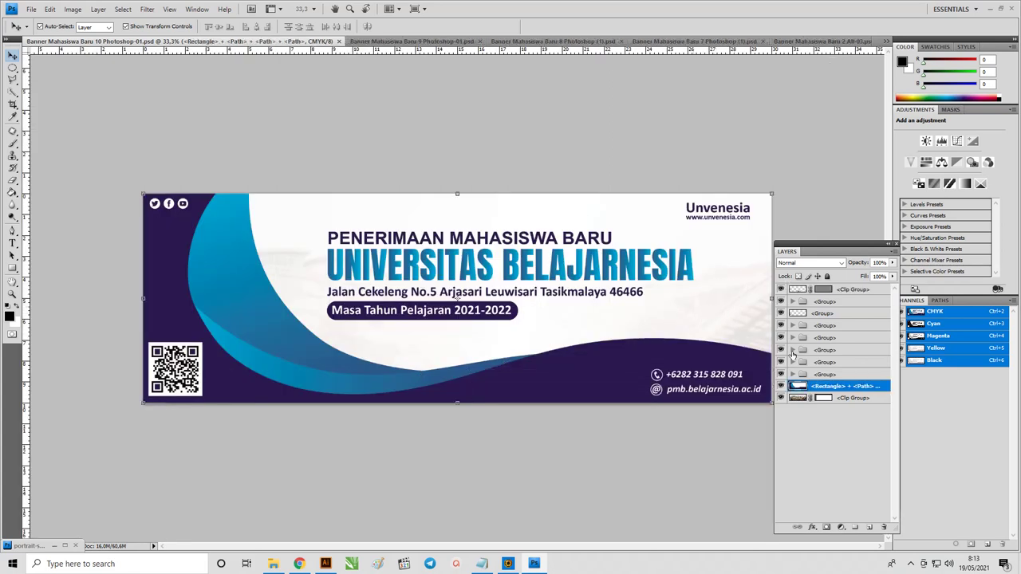
pyautogui.click(869, 399)
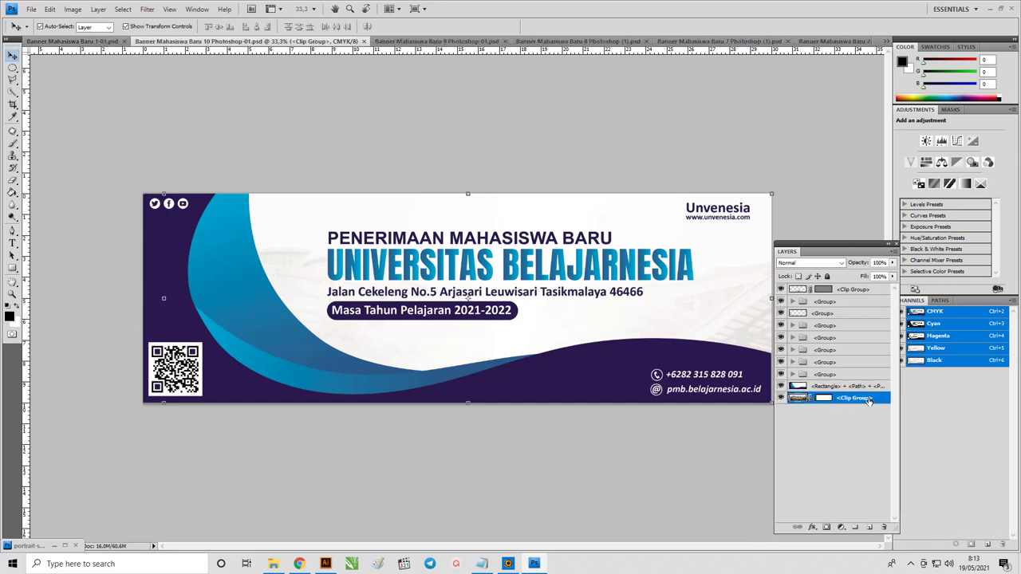
pyautogui.press('Delete')
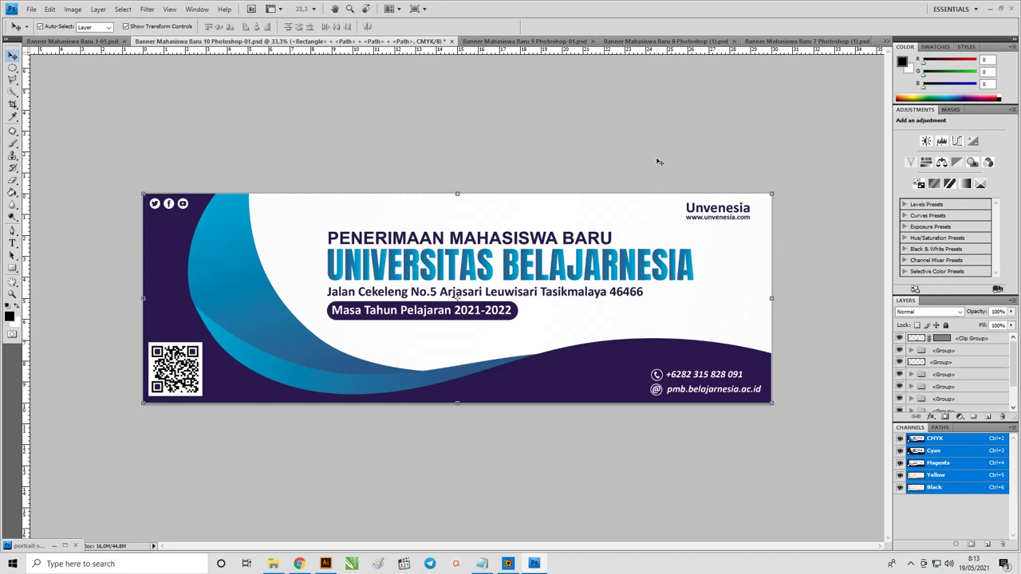
pyautogui.click(658, 161)
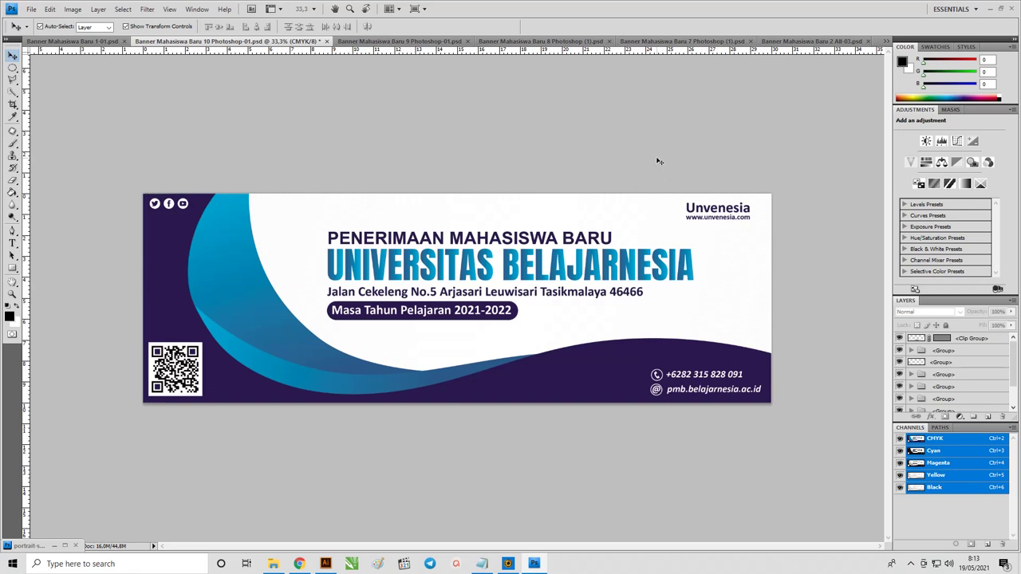